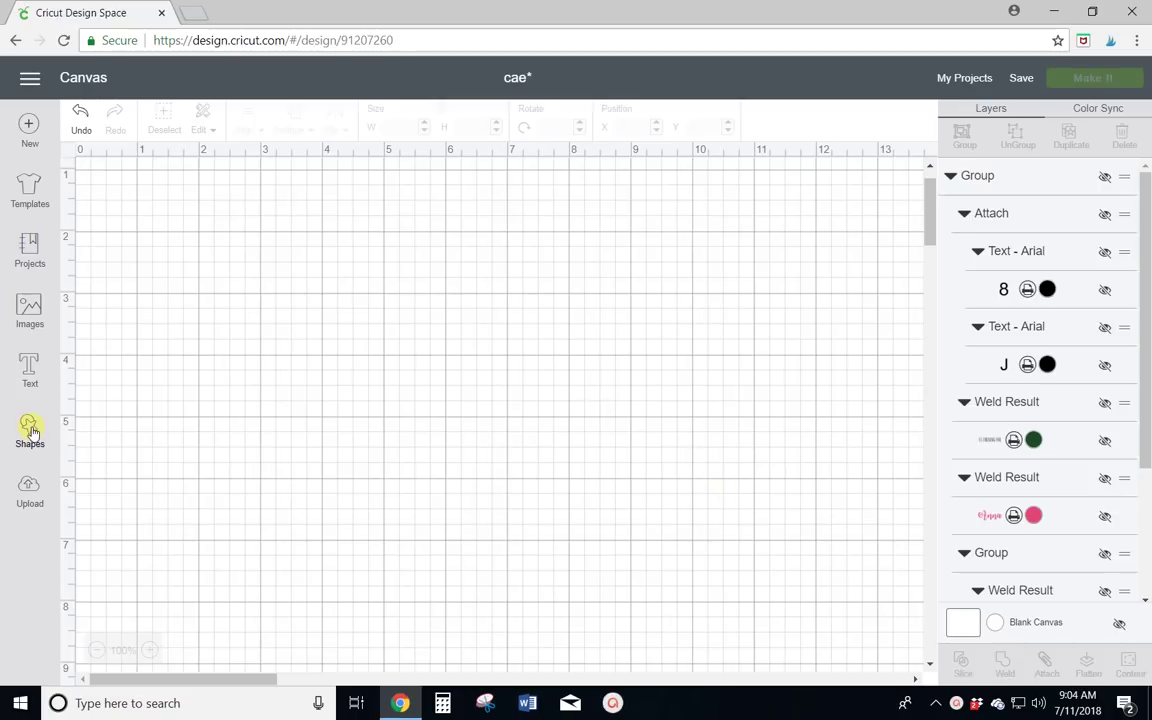
# Insert a square shape onto the canvas and deselect it.
pyautogui.click(30, 430)
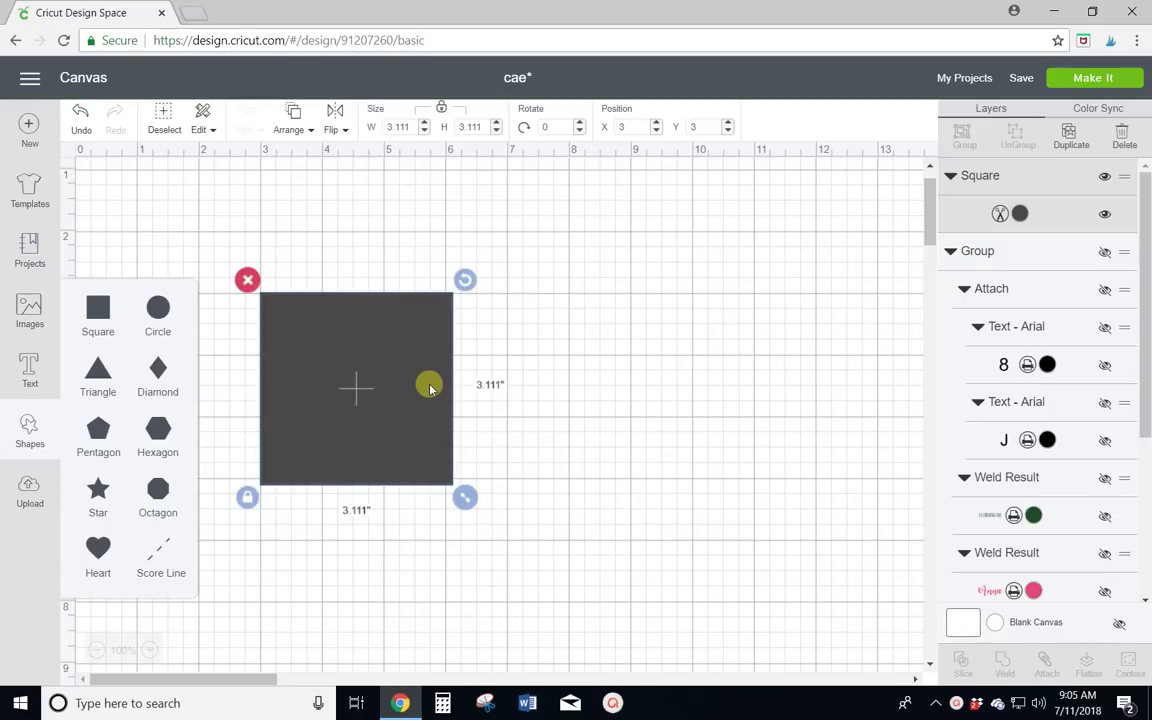
pyautogui.click(606, 425)
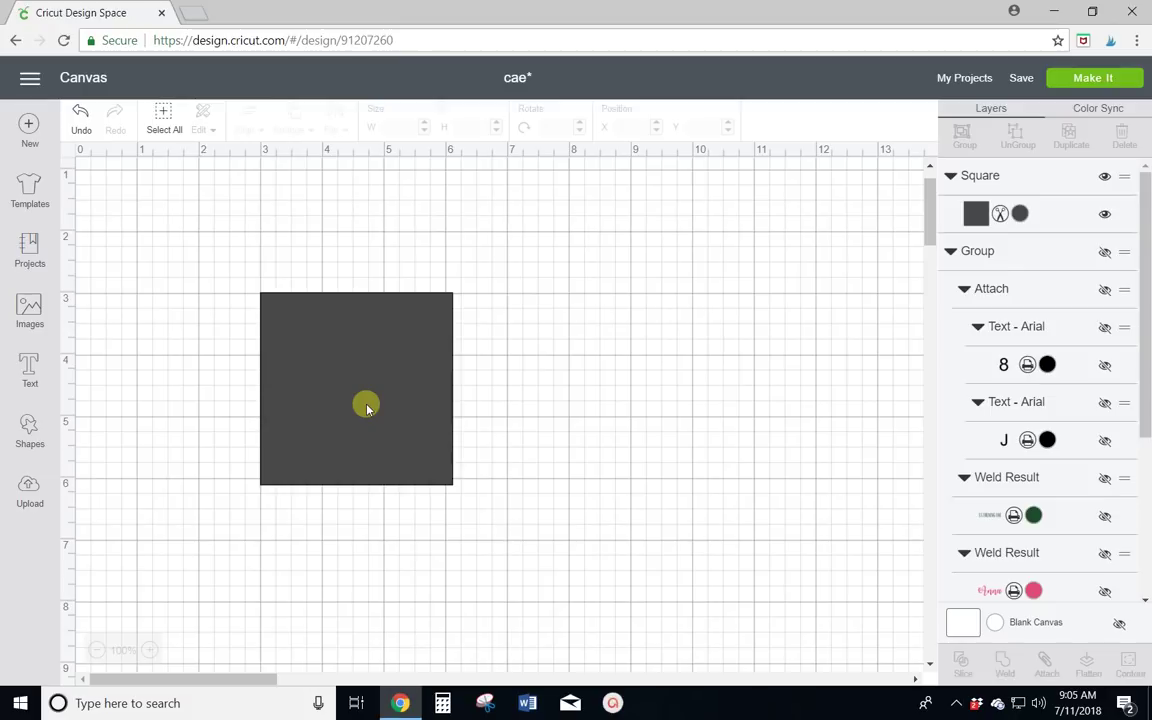
pyautogui.scroll(-5, 684, 486)
pyautogui.scroll(4, 684, 486)
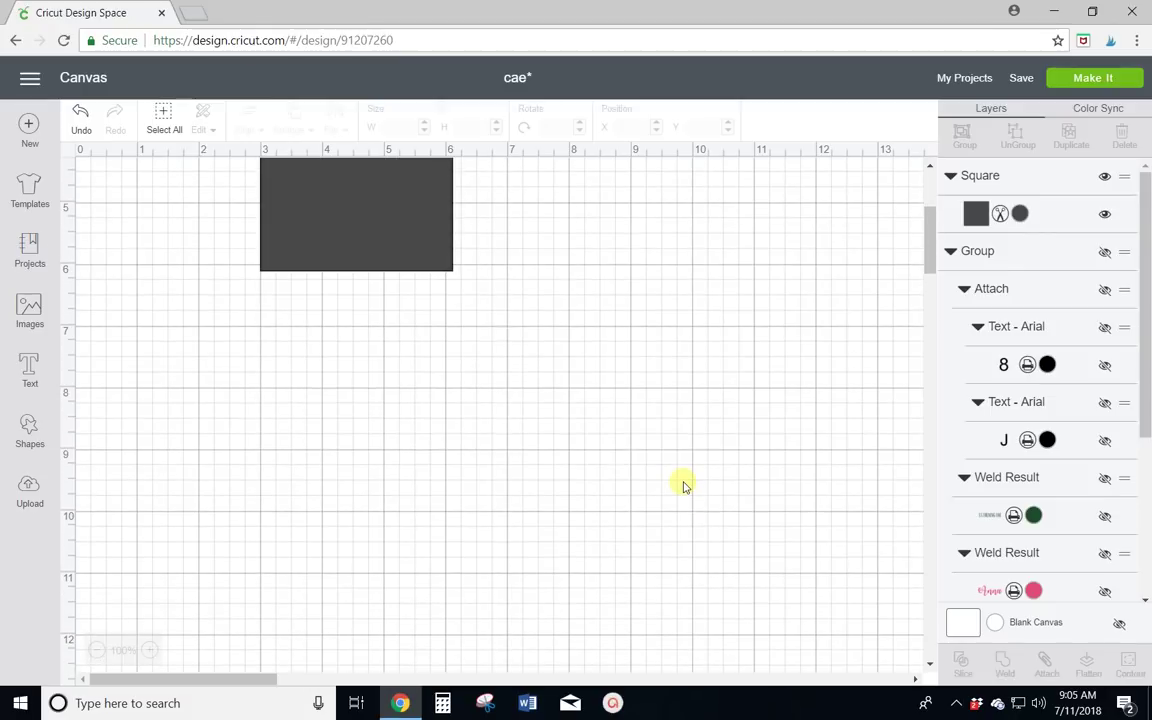
pyautogui.scroll(1, 686, 487)
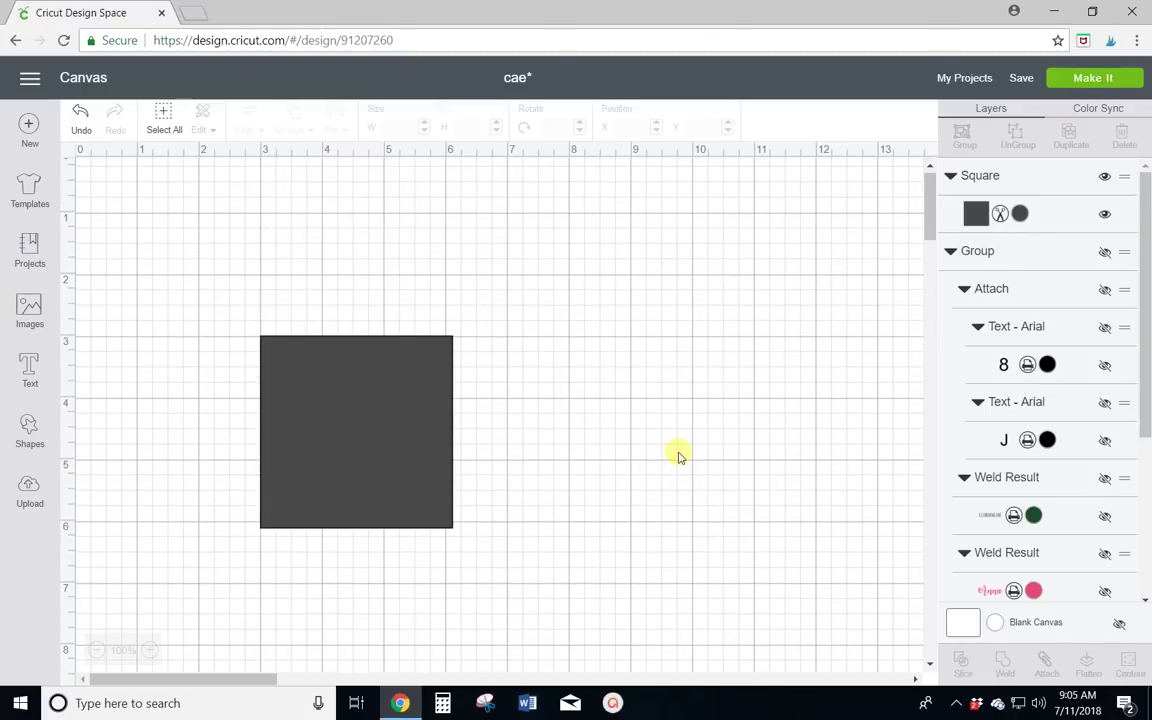
# Switch the square layer's attribute from Cut to Print and show the available pattern fills.
pyautogui.click(1020, 214)
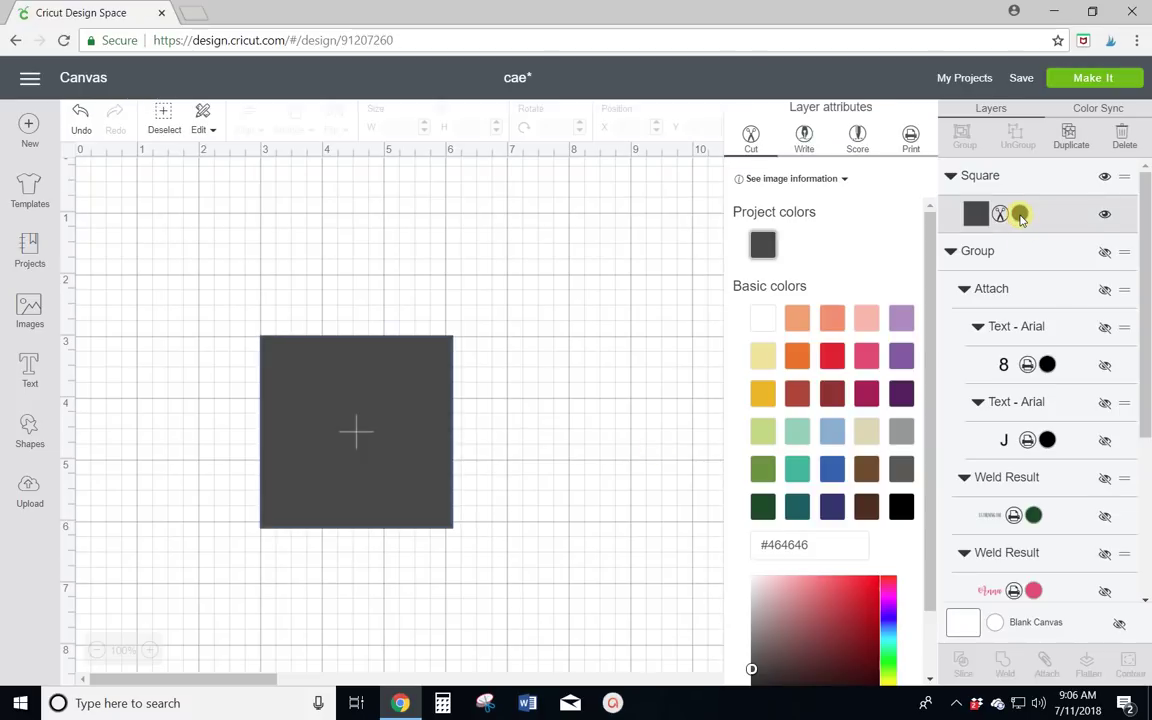
pyautogui.click(910, 140)
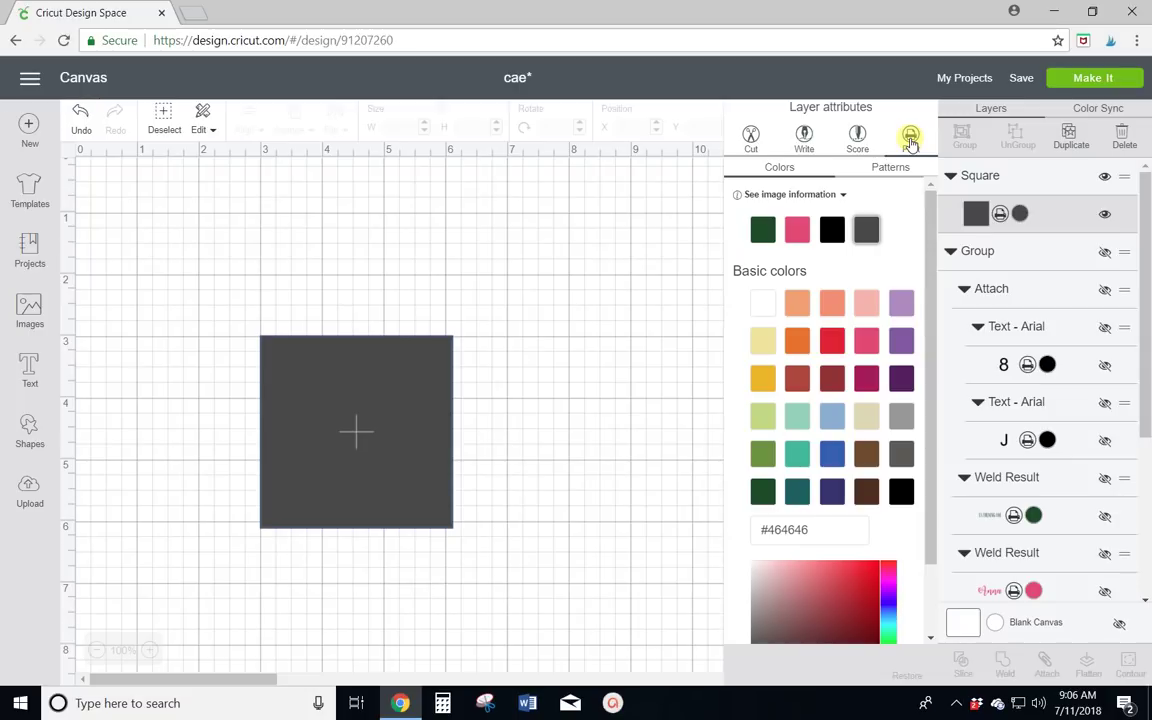
pyautogui.click(897, 170)
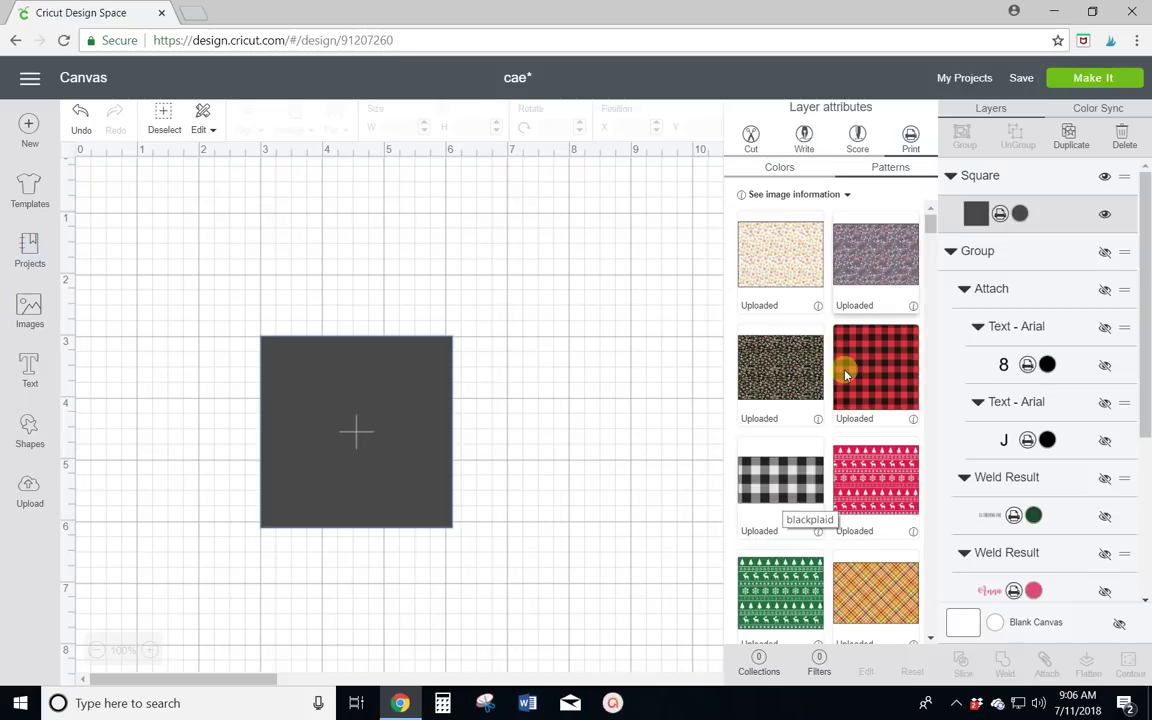
# Browse the uploaded and purchasable patterns offered as print fills for the square.
pyautogui.scroll(-3, 817, 360)
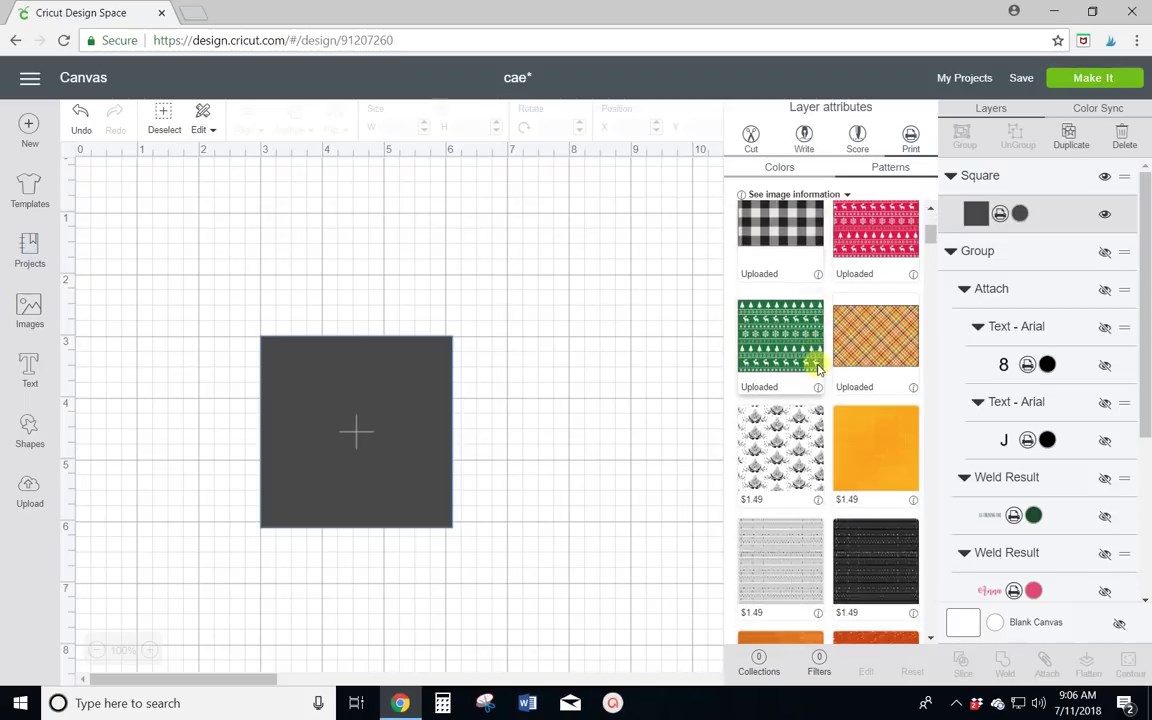
pyautogui.scroll(-6, 817, 372)
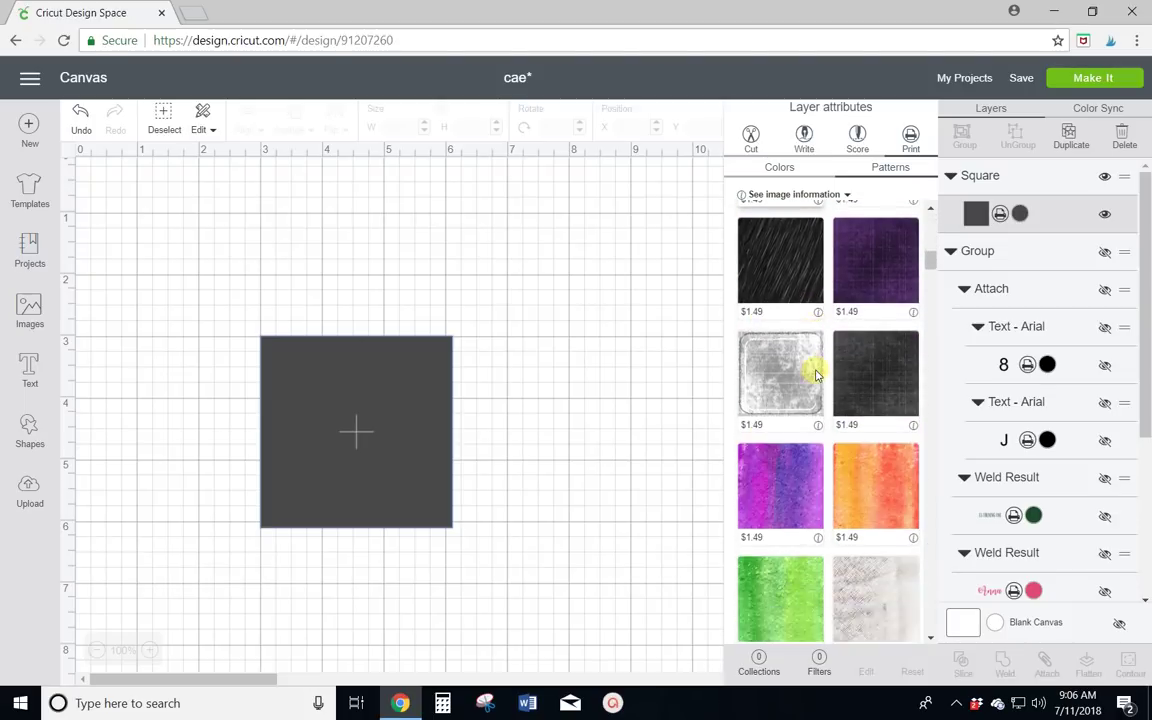
pyautogui.scroll(-5, 817, 375)
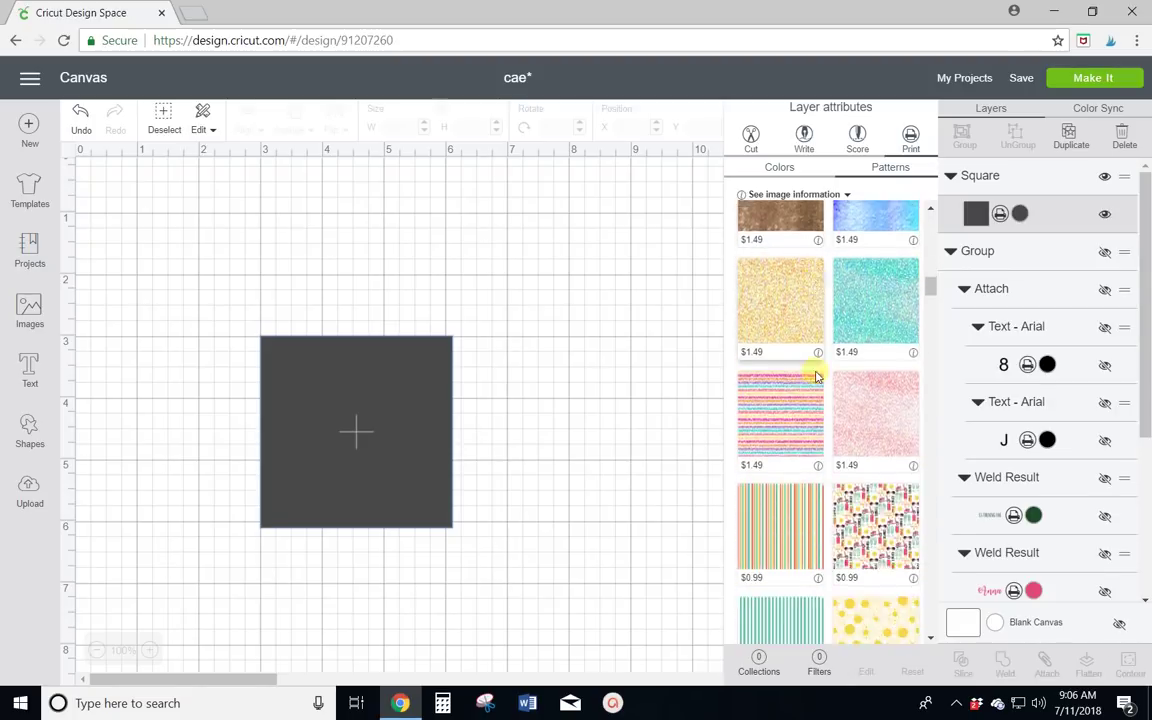
pyautogui.scroll(-2, 817, 375)
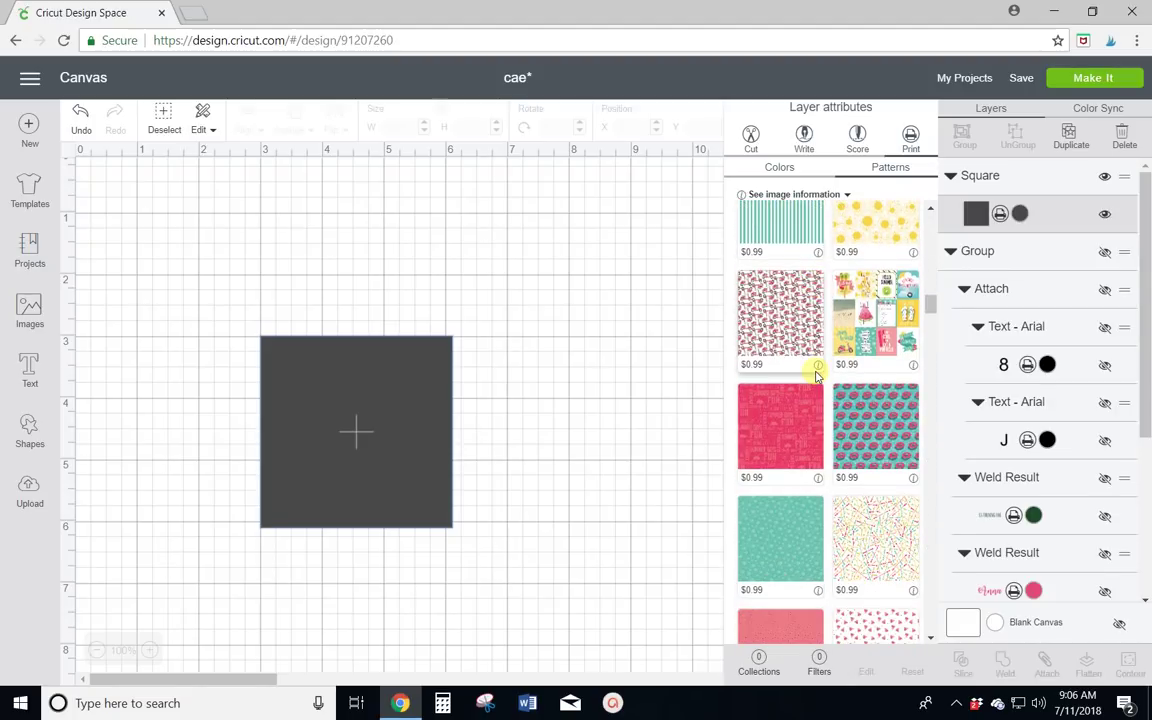
pyautogui.scroll(-3, 817, 375)
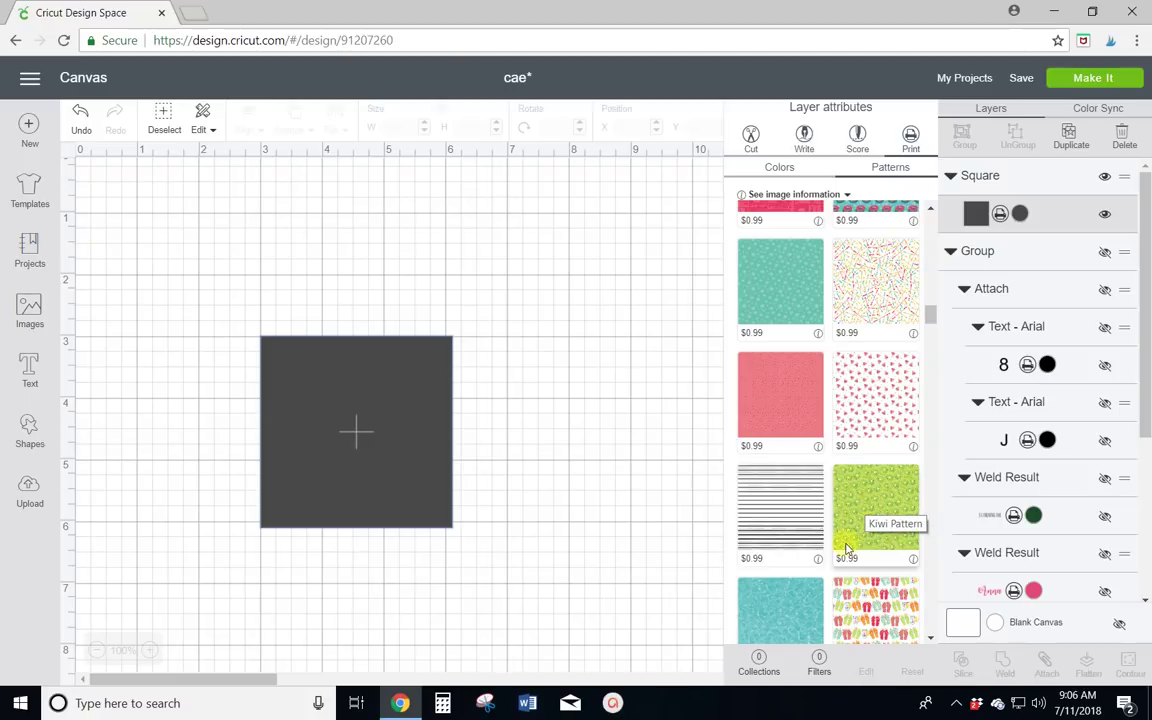
# Review the pattern theme collections and the ownership and color filters, and clear the collection selection.
pyautogui.click(760, 662)
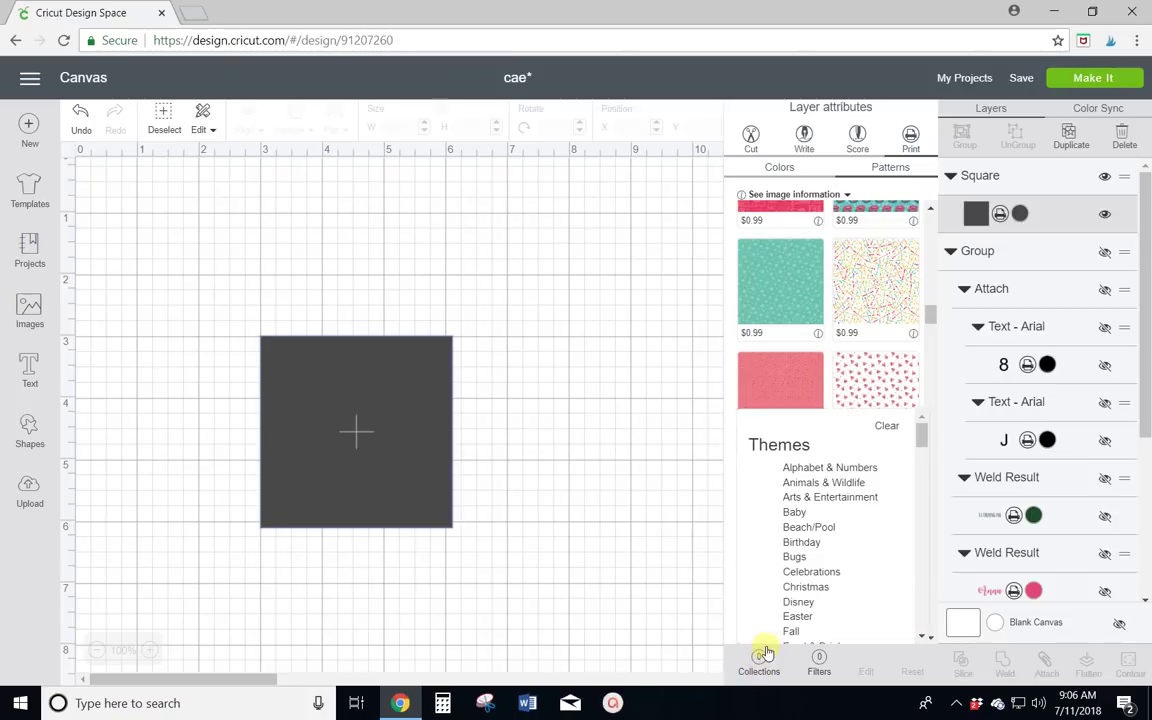
pyautogui.scroll(-3, 805, 515)
pyautogui.scroll(-3, 808, 518)
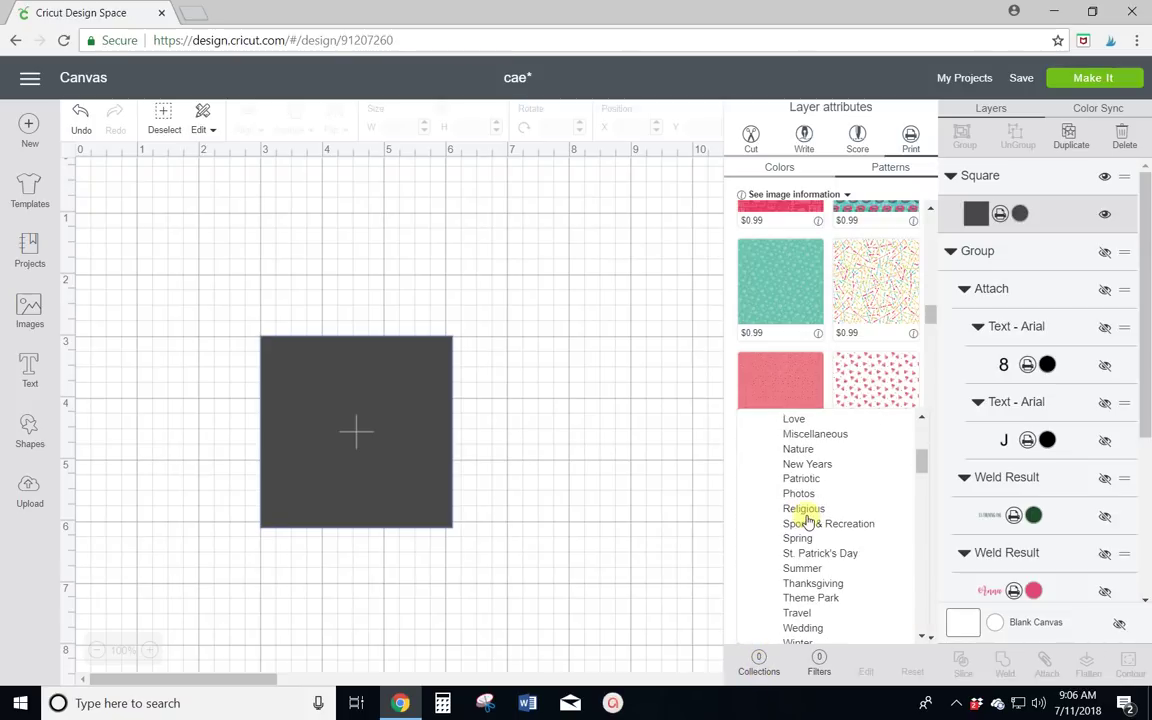
pyautogui.scroll(8, 812, 556)
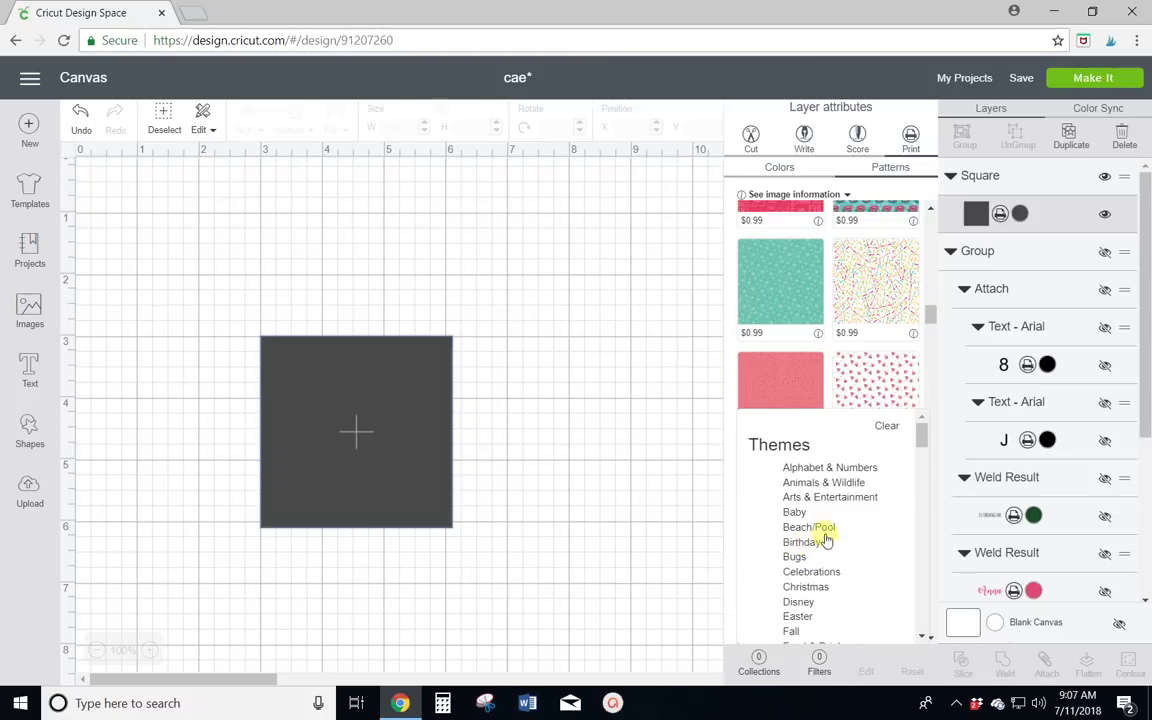
pyautogui.click(819, 665)
pyautogui.scroll(-3, 850, 600)
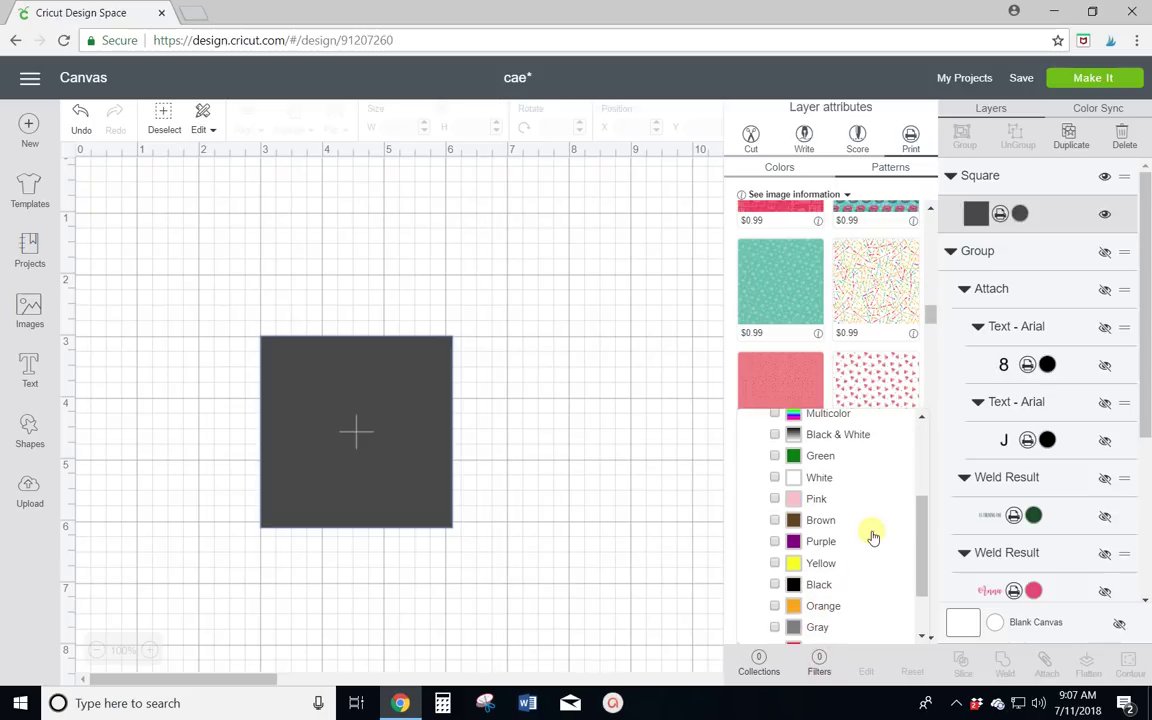
pyautogui.scroll(-2, 872, 537)
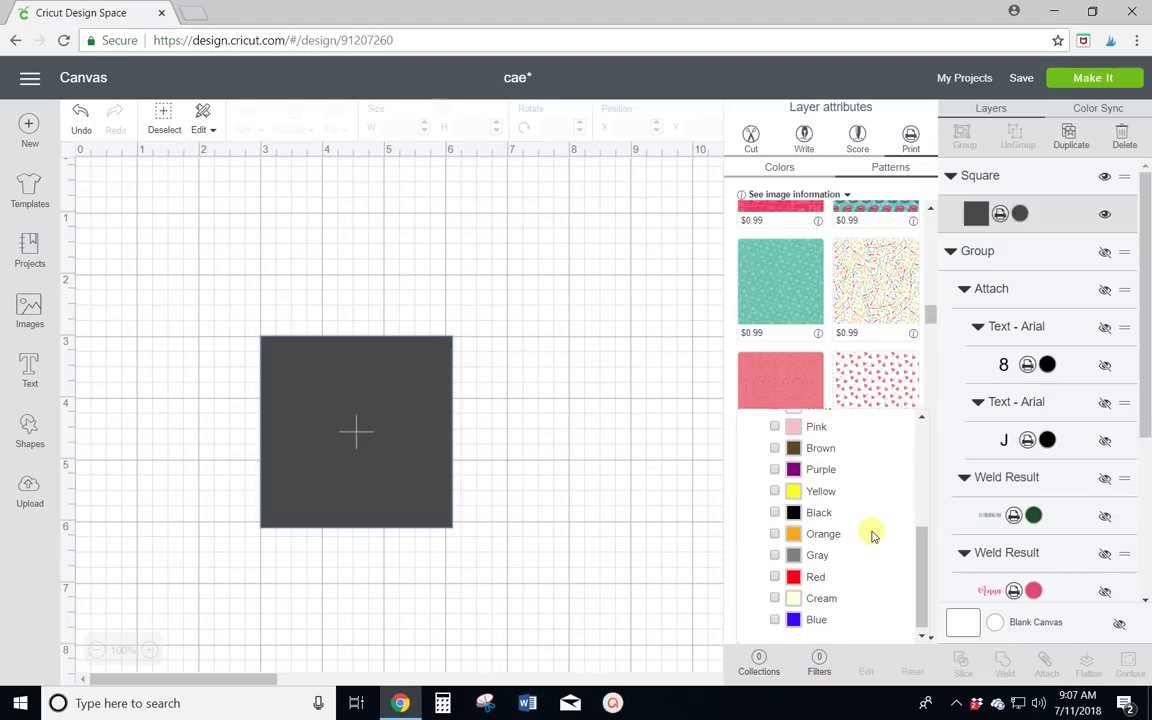
pyautogui.scroll(4, 872, 537)
pyautogui.scroll(2, 872, 537)
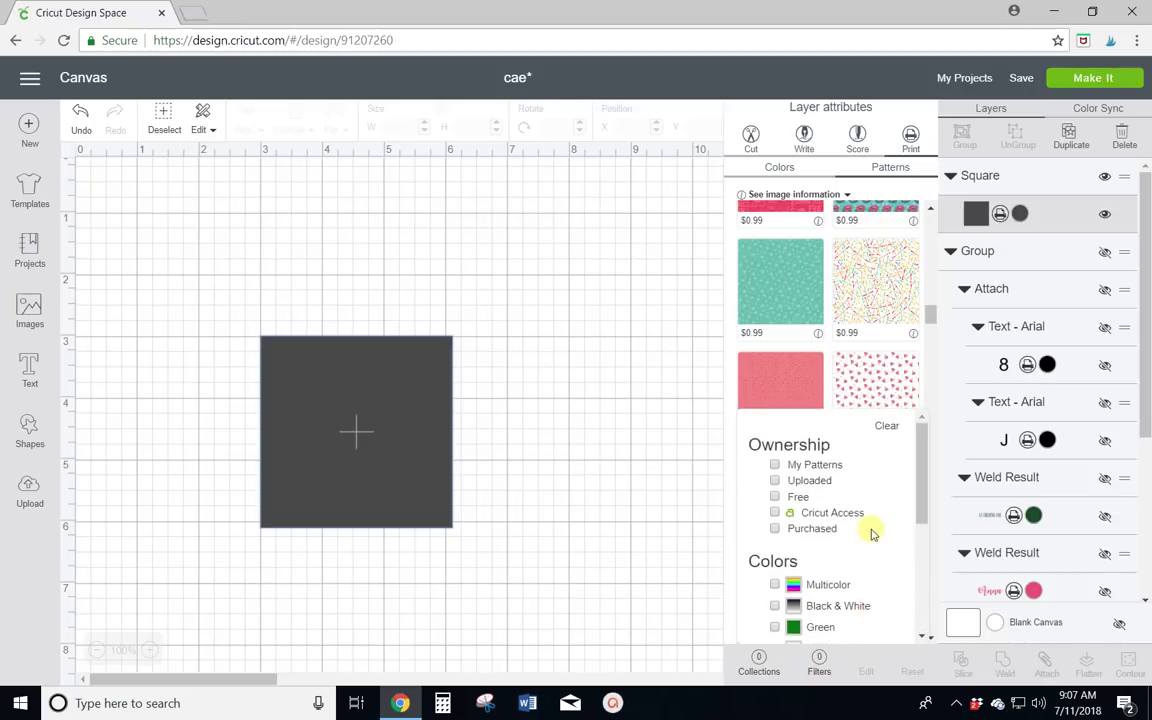
pyautogui.click(758, 660)
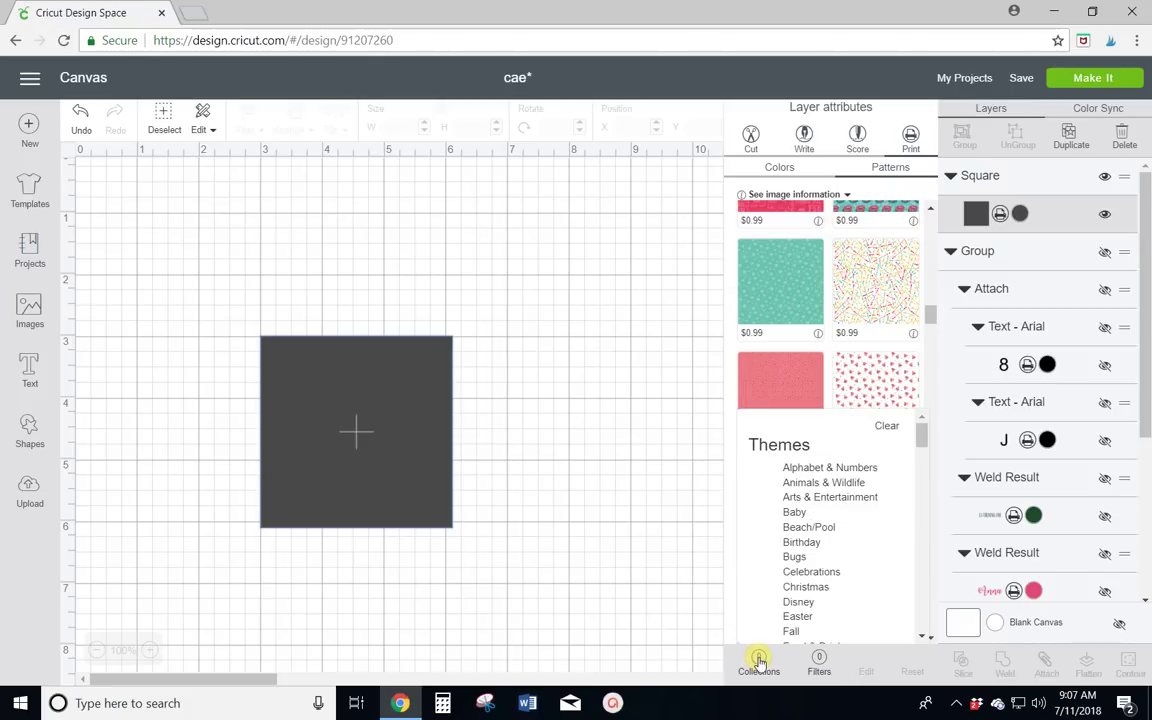
pyautogui.click(886, 427)
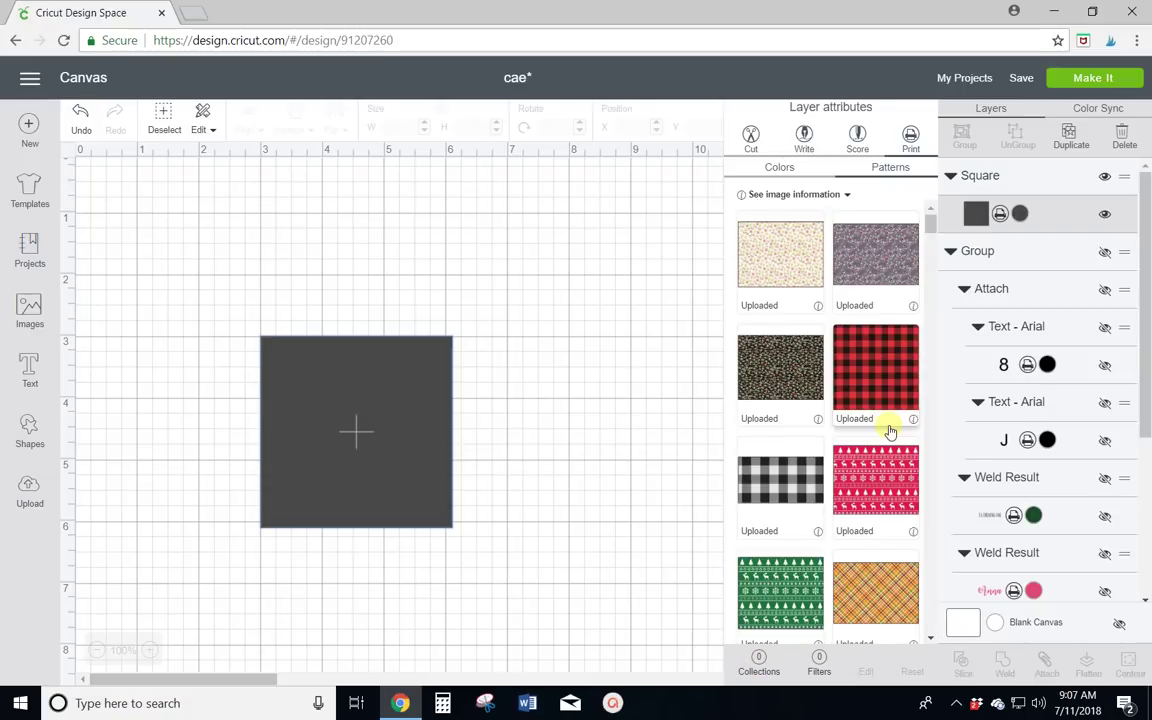
# Fill the square with the white pattern of small pink watermelon slices.
pyautogui.scroll(-7, 889, 428)
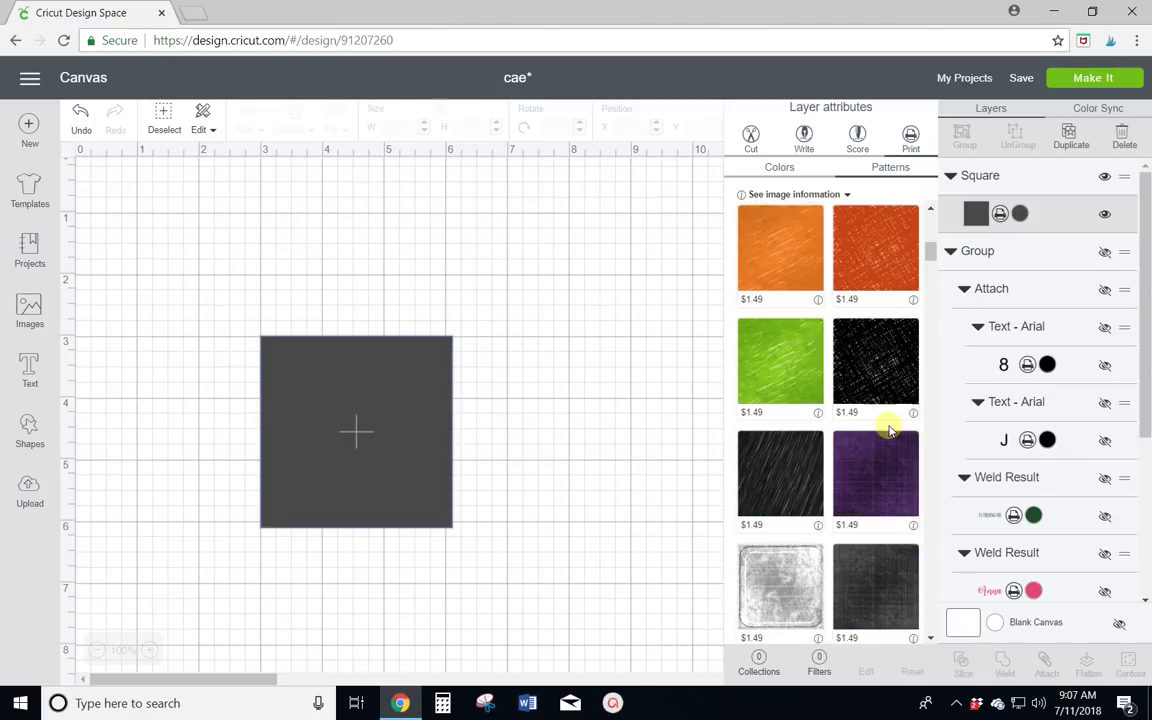
pyautogui.scroll(-8, 889, 430)
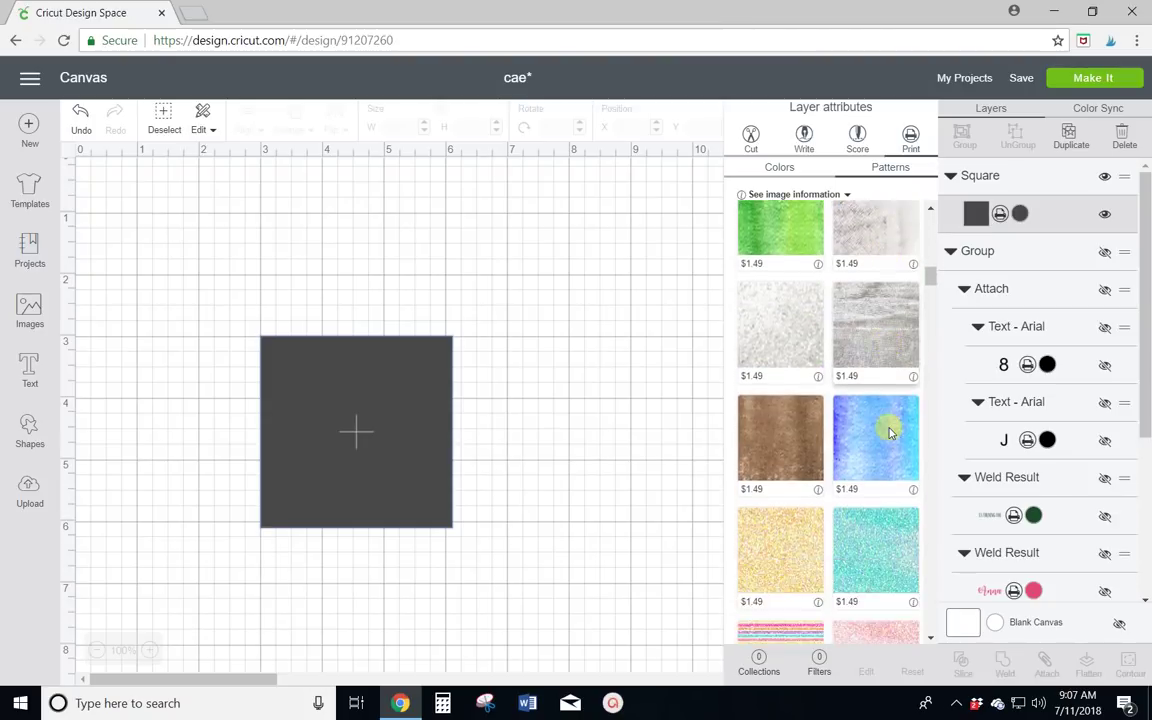
pyautogui.scroll(-8, 889, 430)
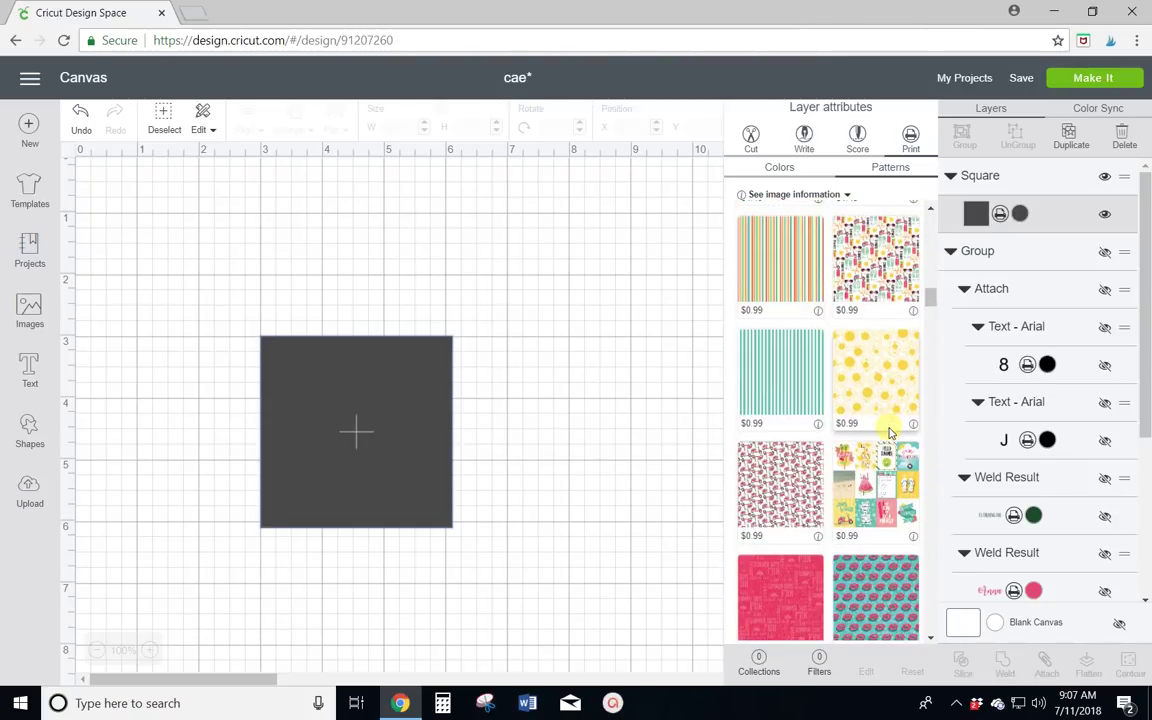
pyautogui.scroll(-3, 889, 430)
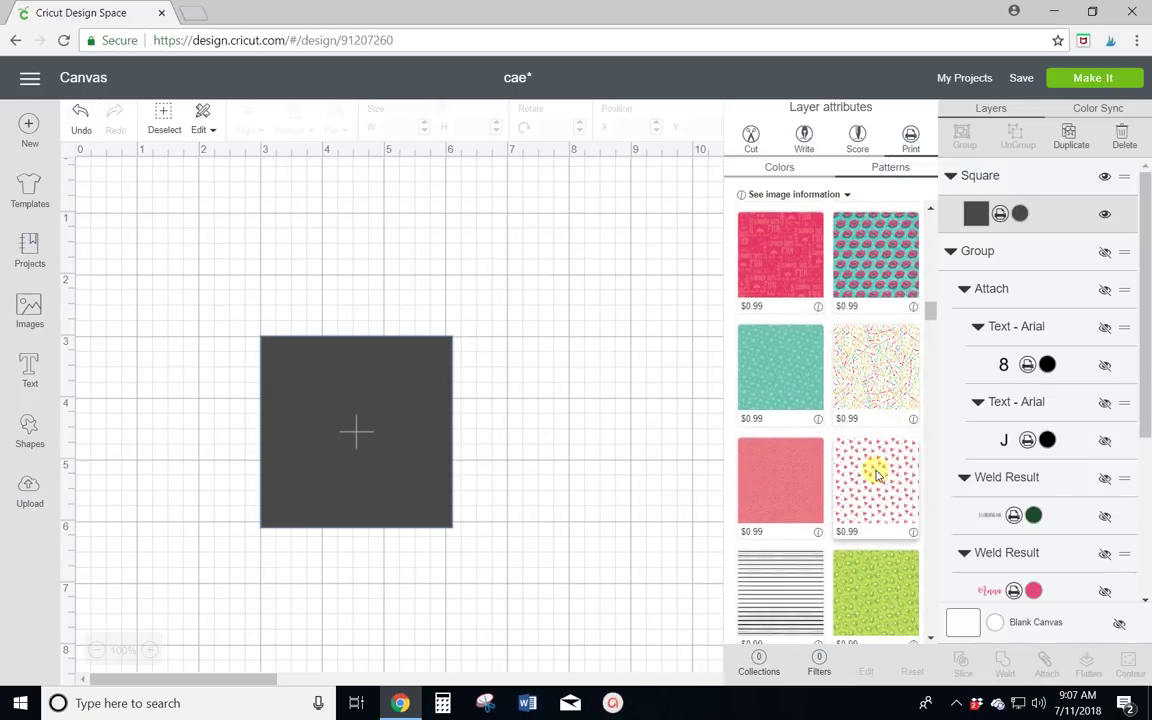
pyautogui.click(876, 476)
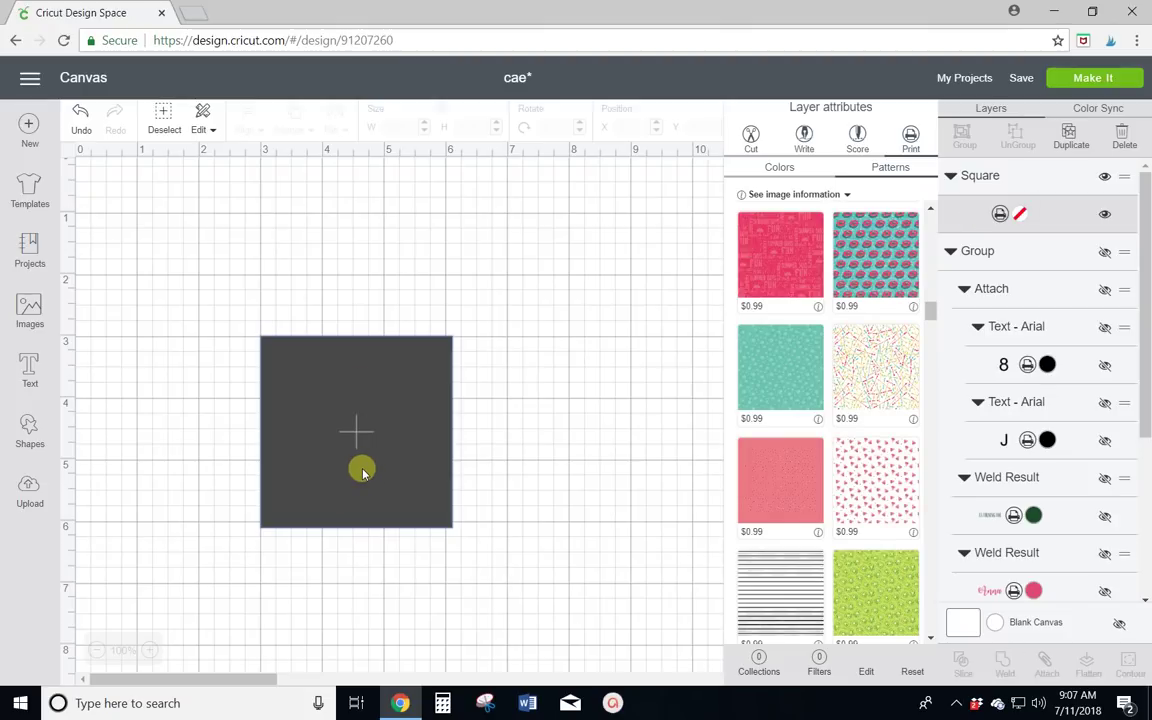
pyautogui.click(545, 490)
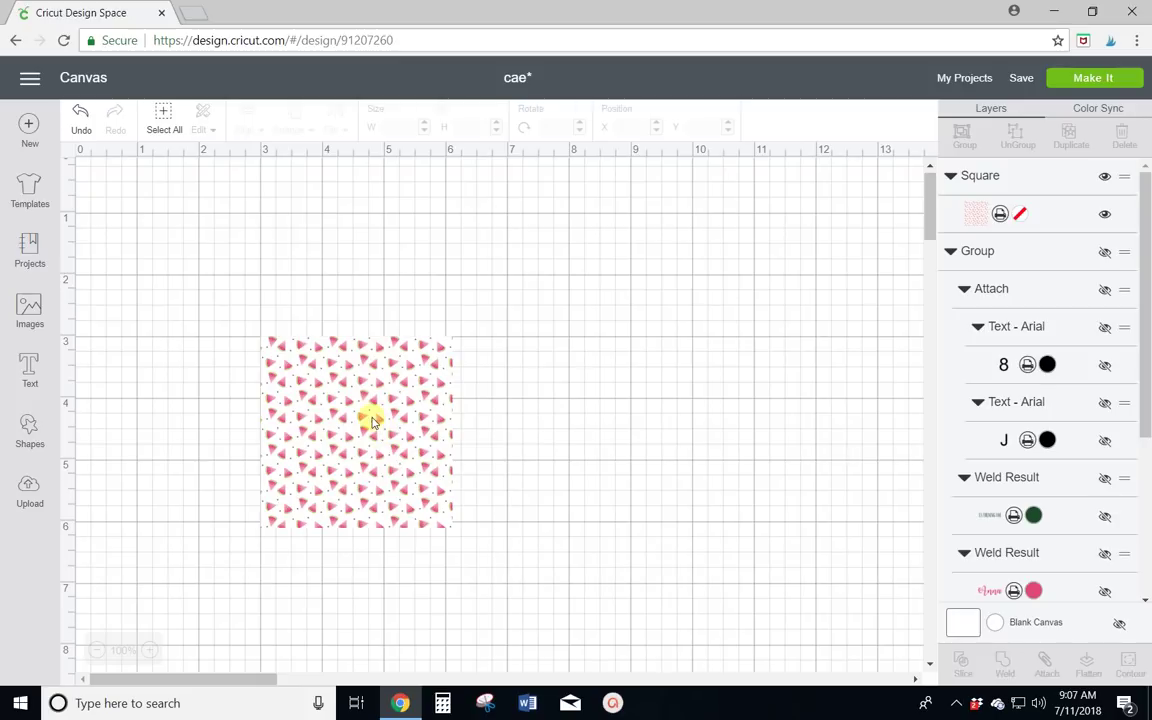
# Unlock the patterned square's proportions and resize it to 6.0" wide by 4.0" high.
pyautogui.click(388, 445)
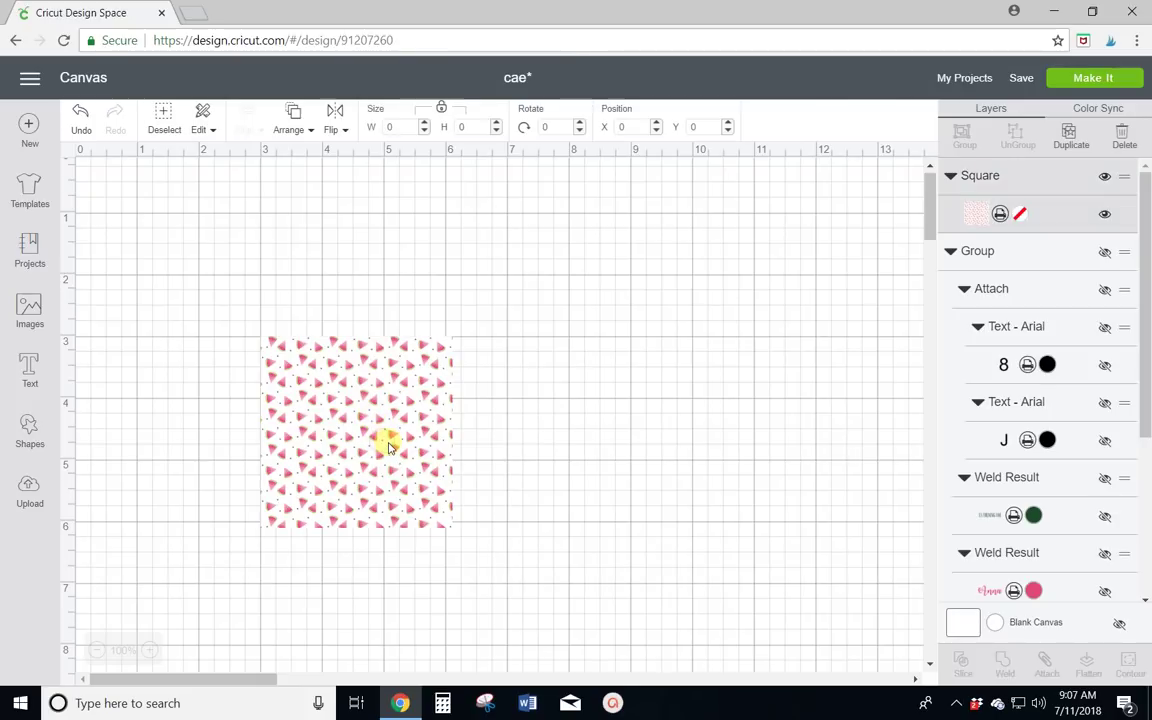
pyautogui.click(248, 542)
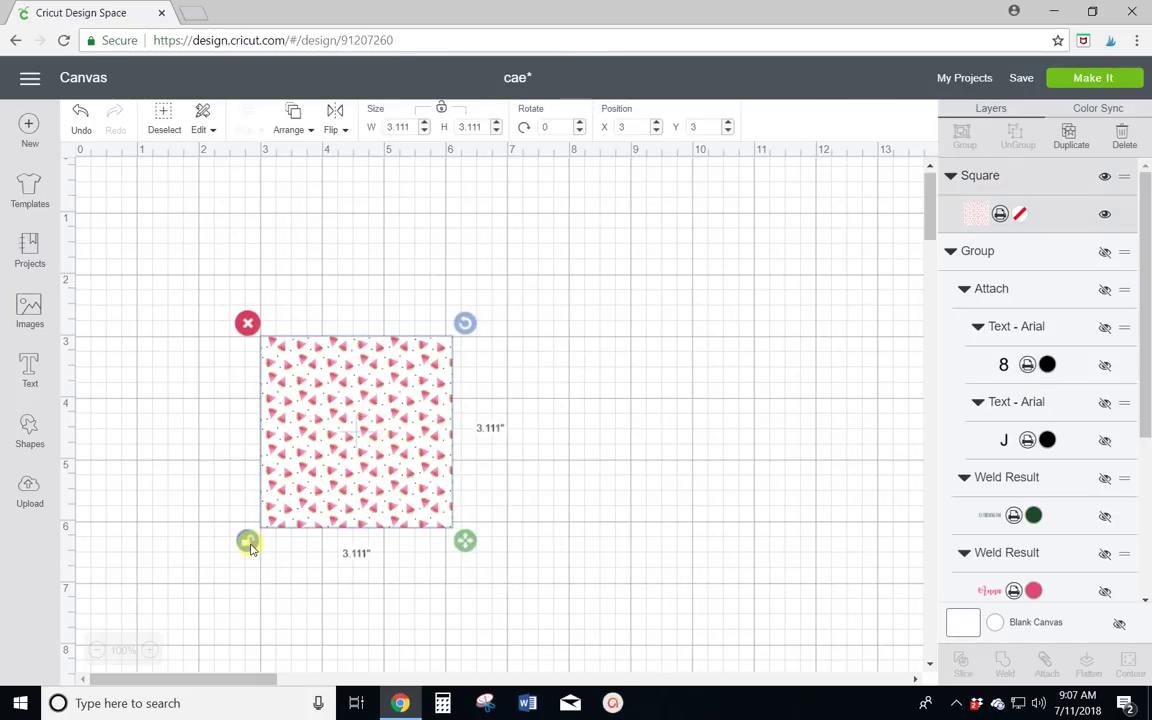
pyautogui.doubleClick(409, 125)
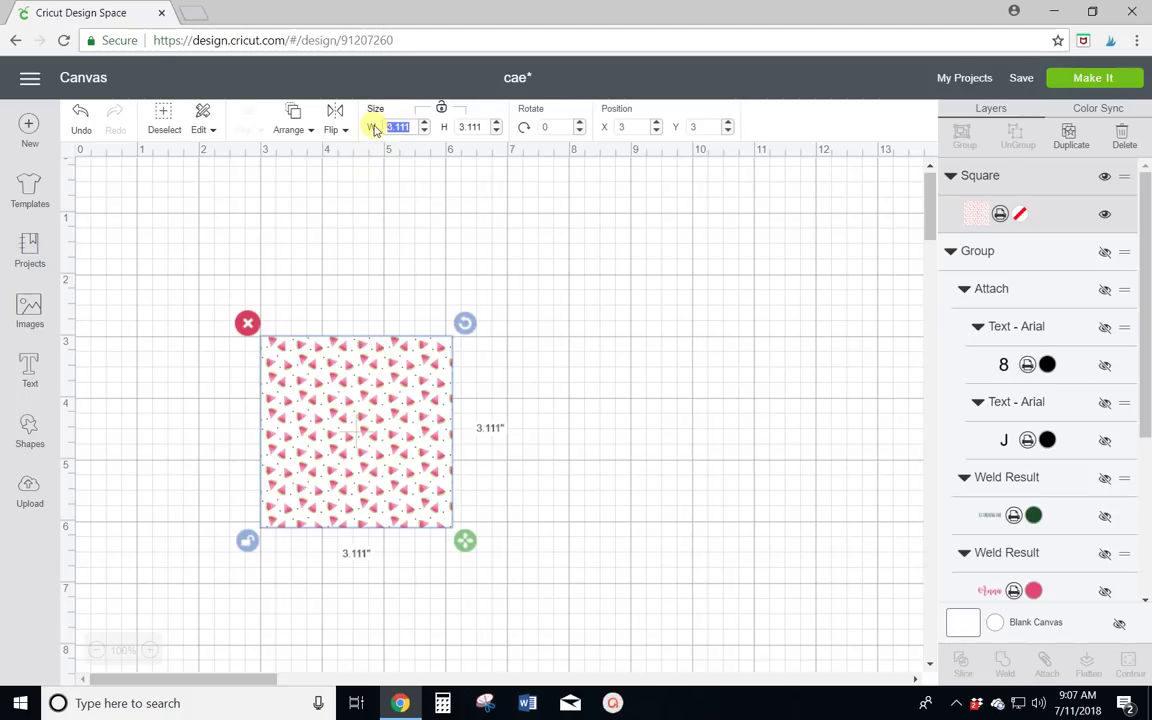
pyautogui.write('6')
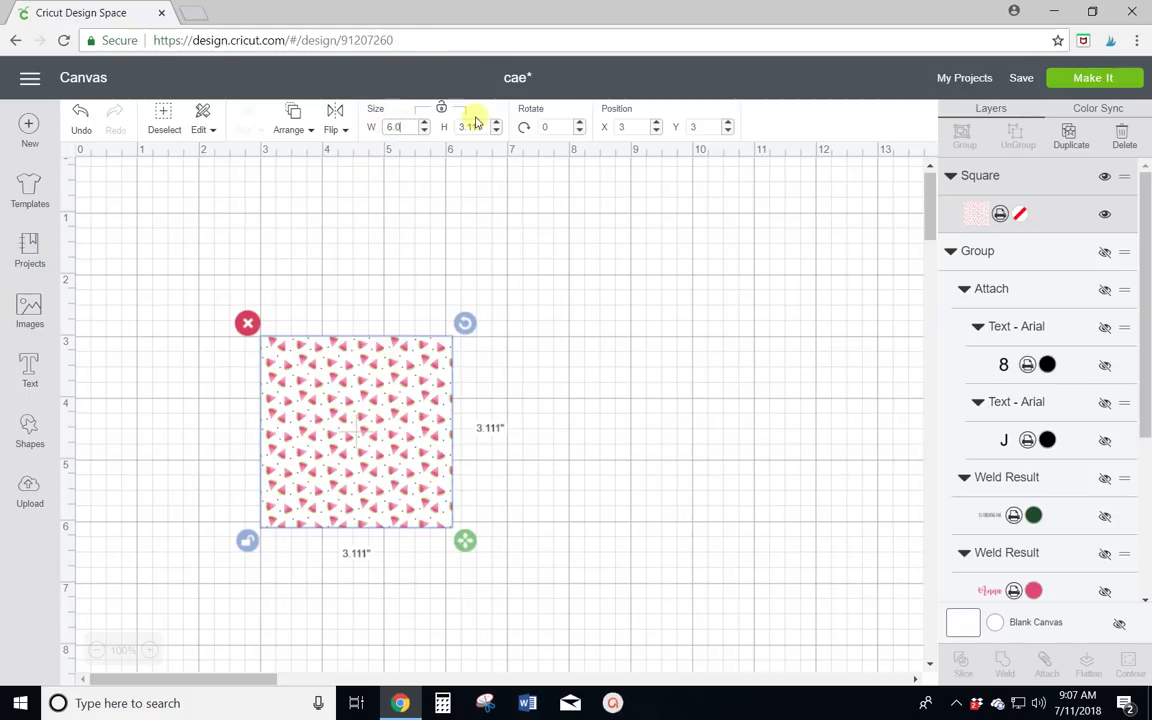
pyautogui.click(442, 126)
pyautogui.press('Tab')
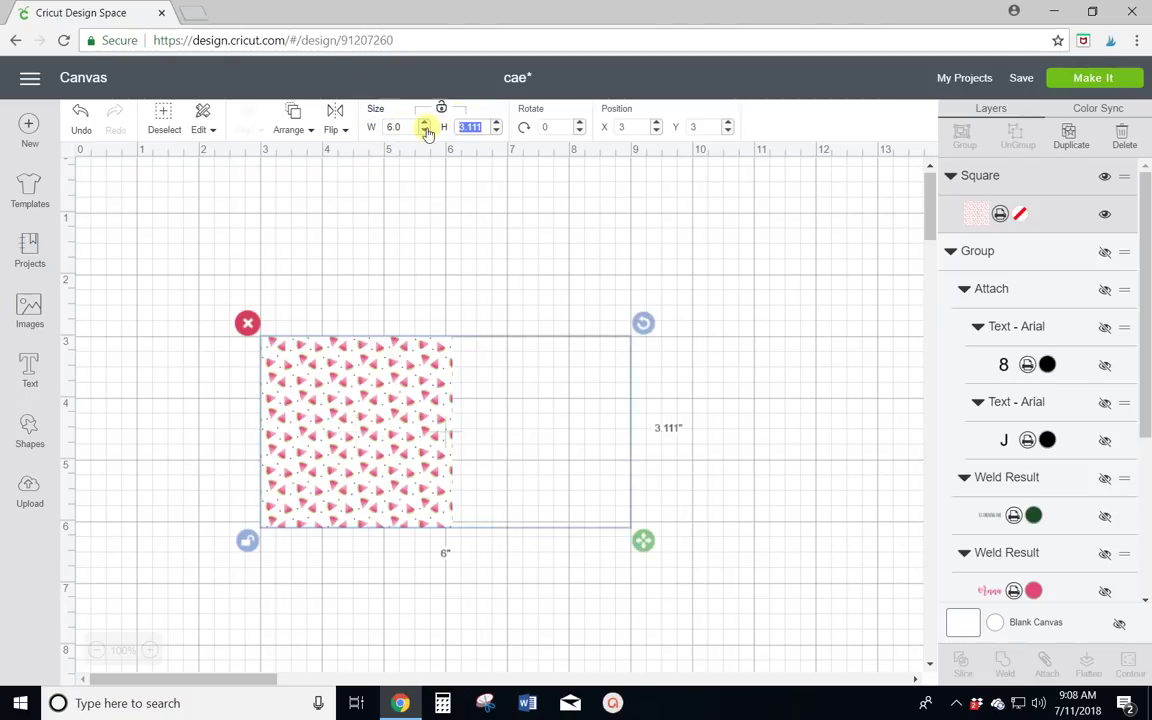
pyautogui.write('4.0')
pyautogui.press('Return')
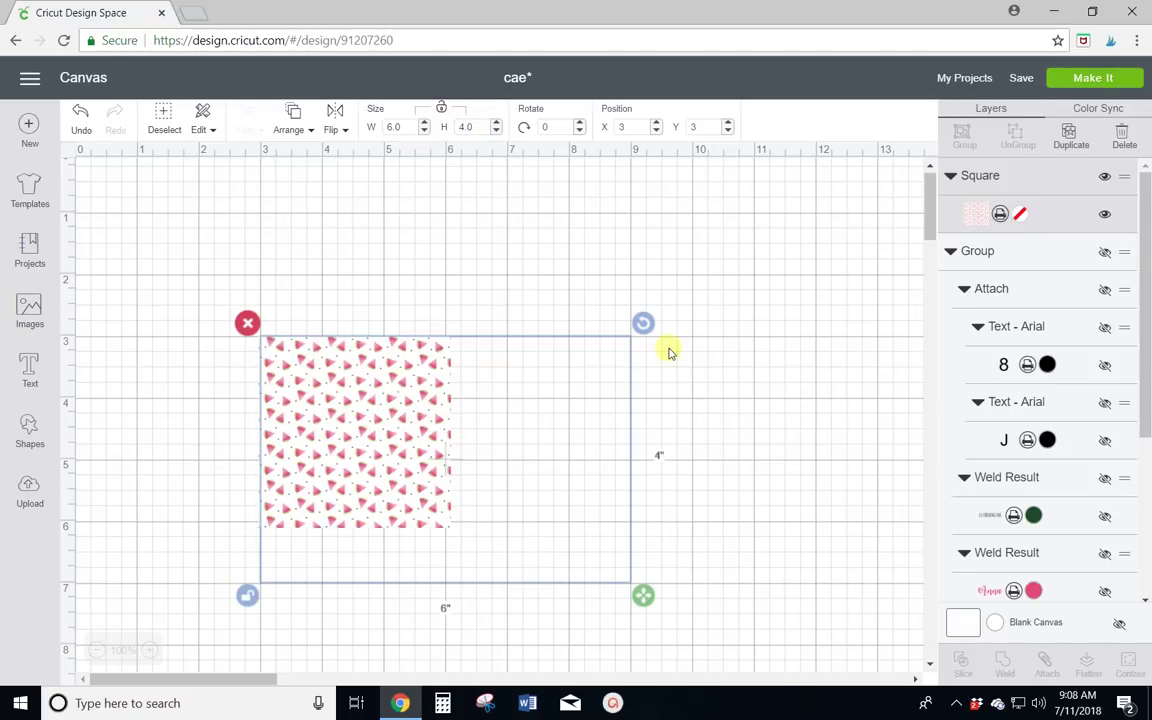
pyautogui.click(735, 430)
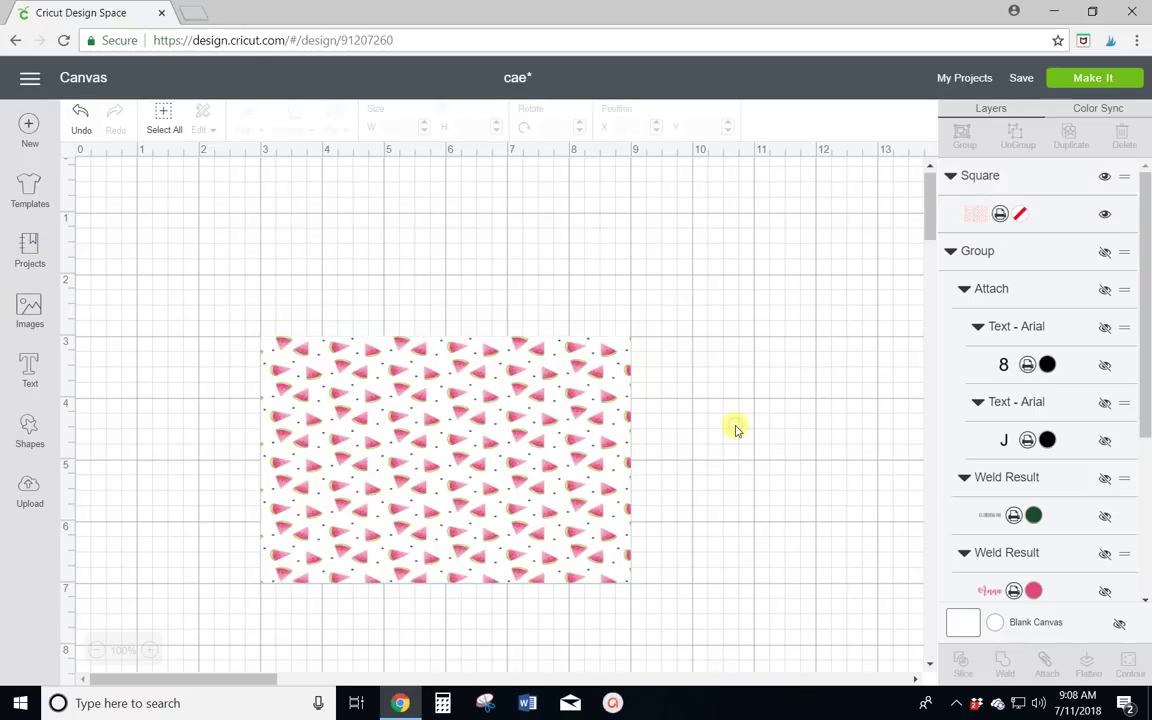
# Set the blank canvas background color to black (#000000).
pyautogui.click(997, 623)
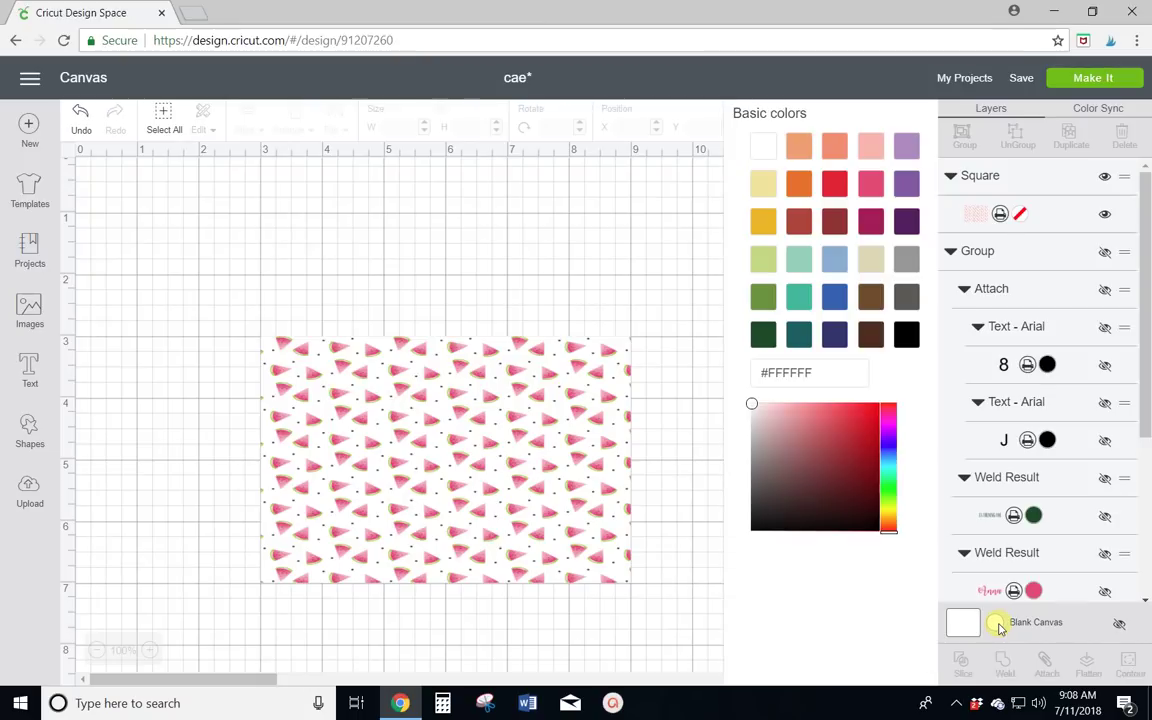
pyautogui.click(906, 333)
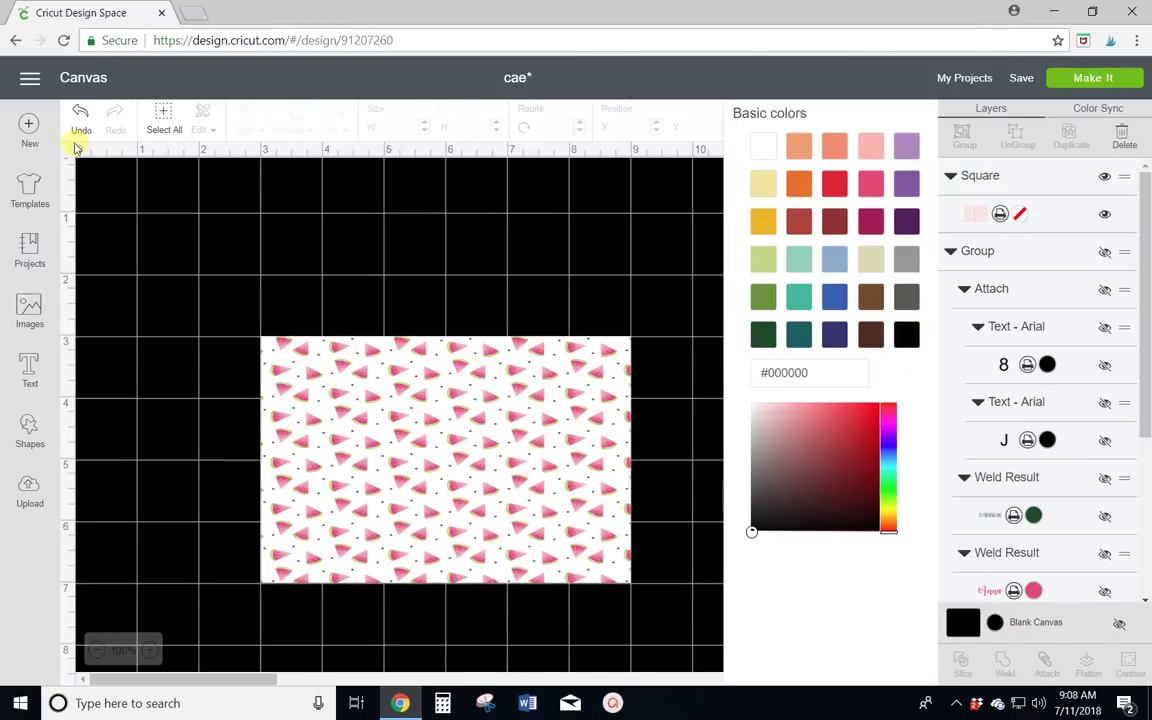
# Move the watermelon-patterned rectangle to about X 3.542, Y 2.444 on the canvas.
pyautogui.click(486, 242)
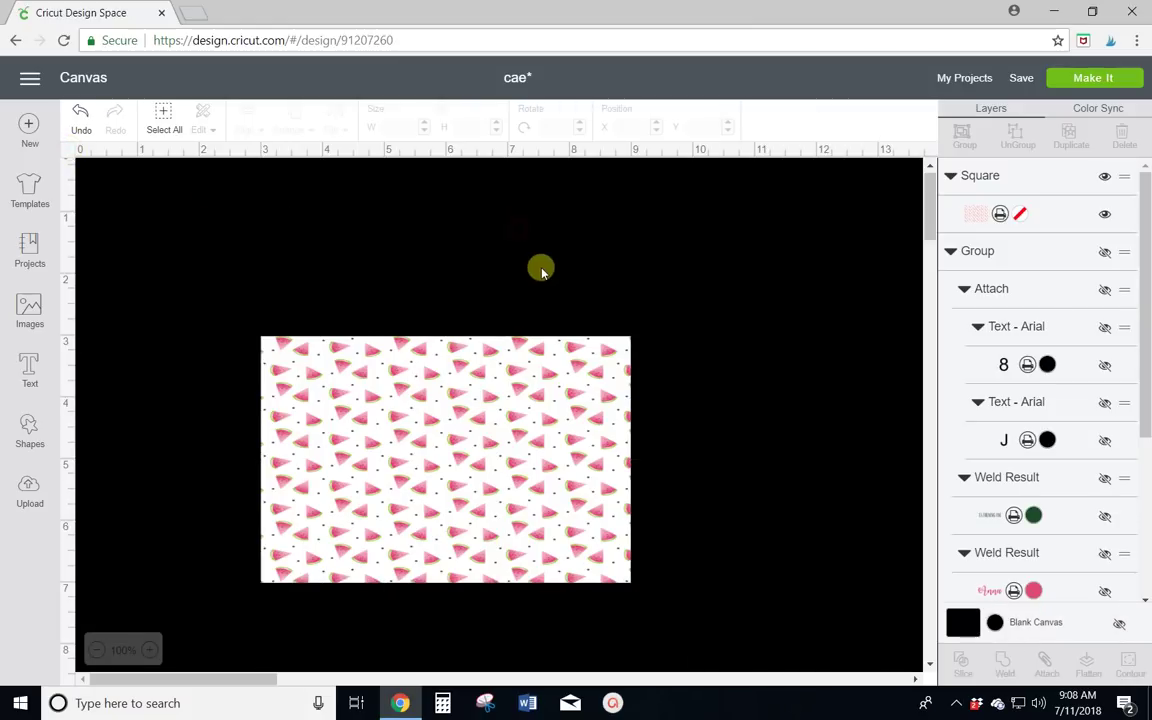
pyautogui.moveTo(518, 442); pyautogui.dragTo(538, 425)
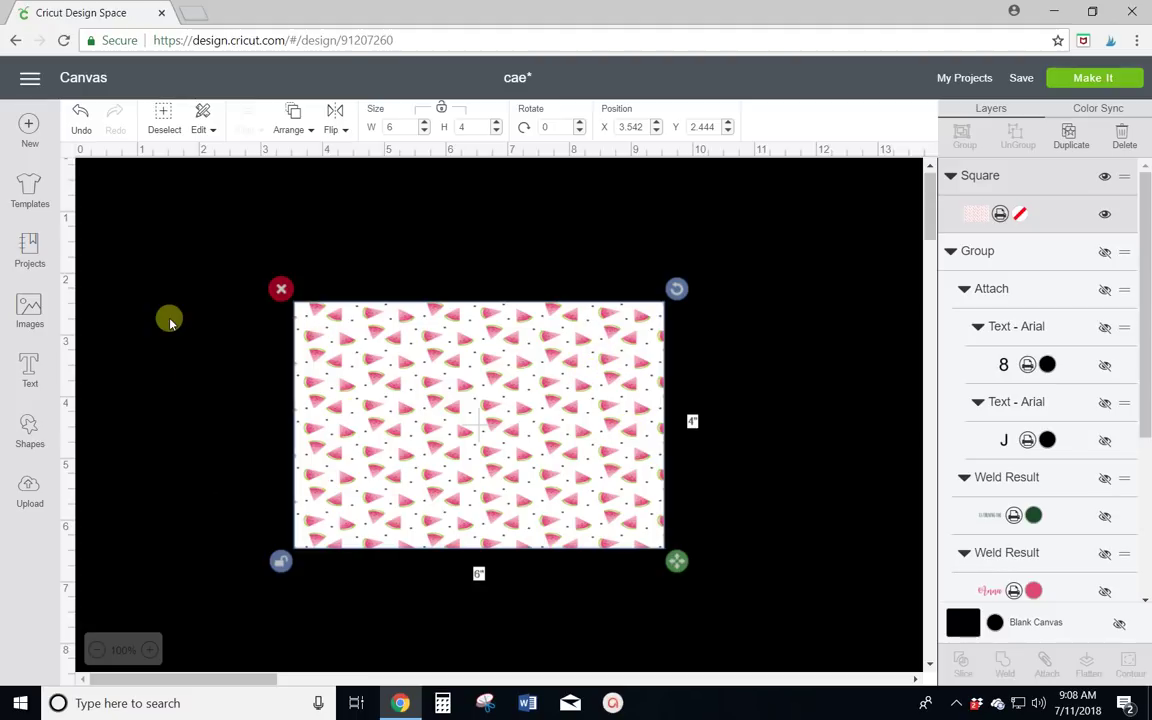
# Add a second square, set its line type to Print and color it white (#FFFFFF).
pyautogui.click(30, 430)
pyautogui.click(98, 312)
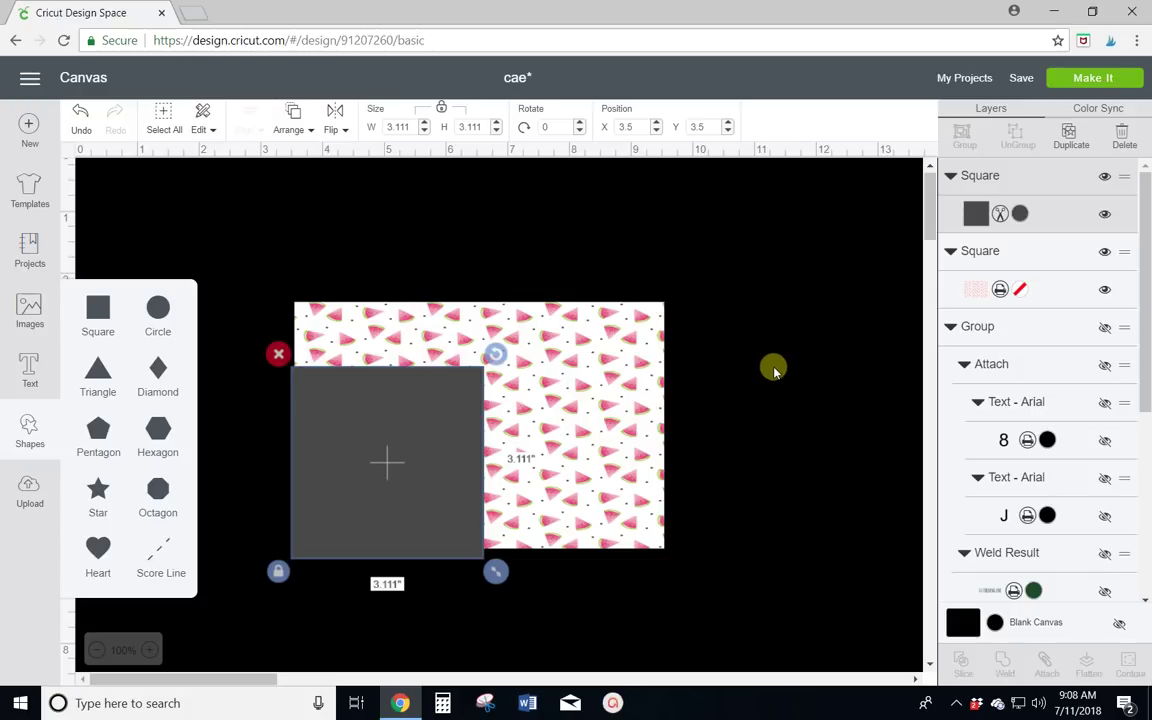
pyautogui.click(1020, 214)
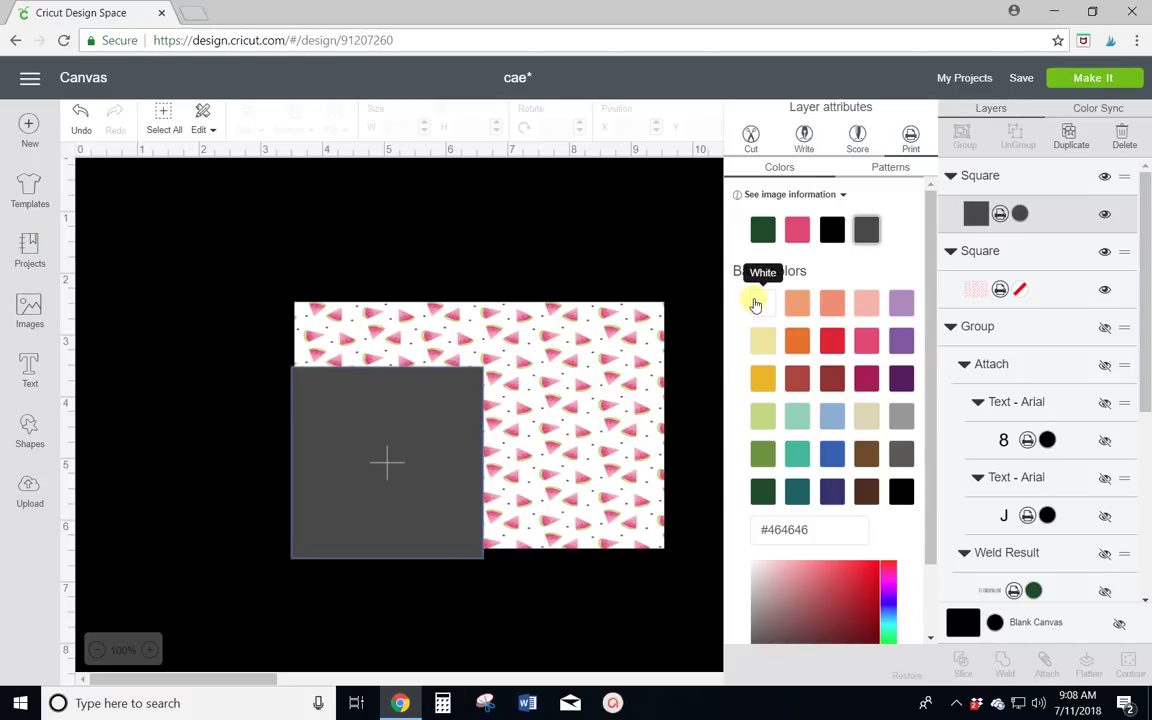
pyautogui.click(765, 307)
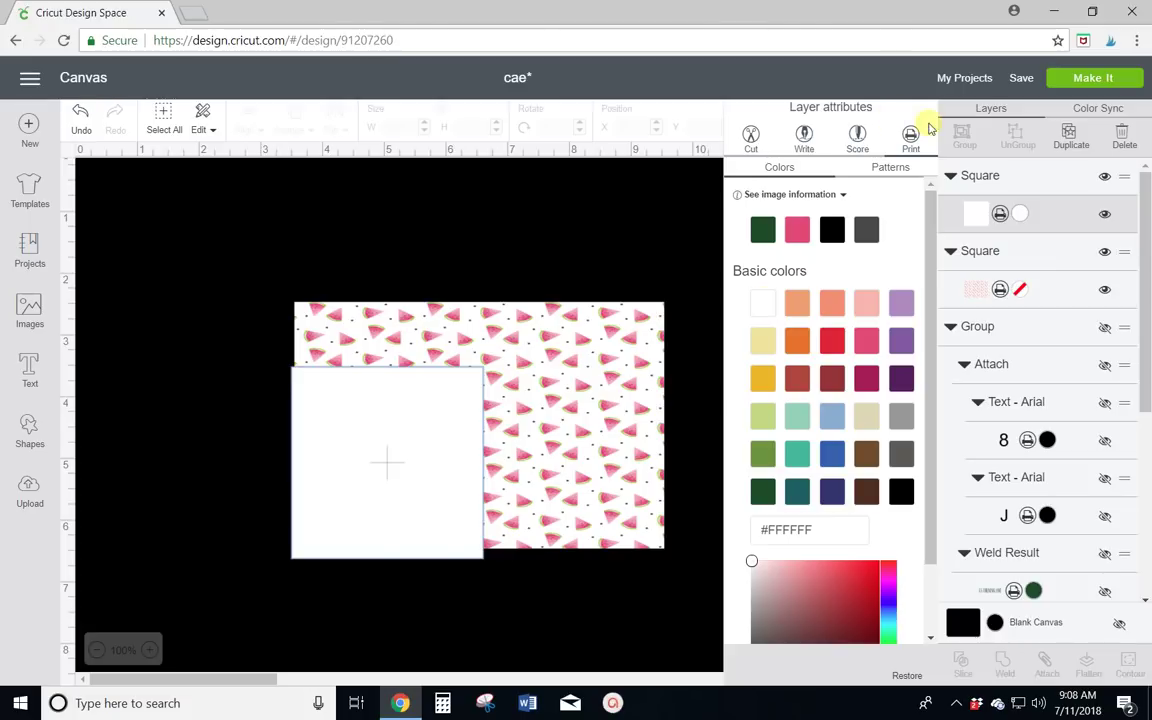
pyautogui.click(347, 235)
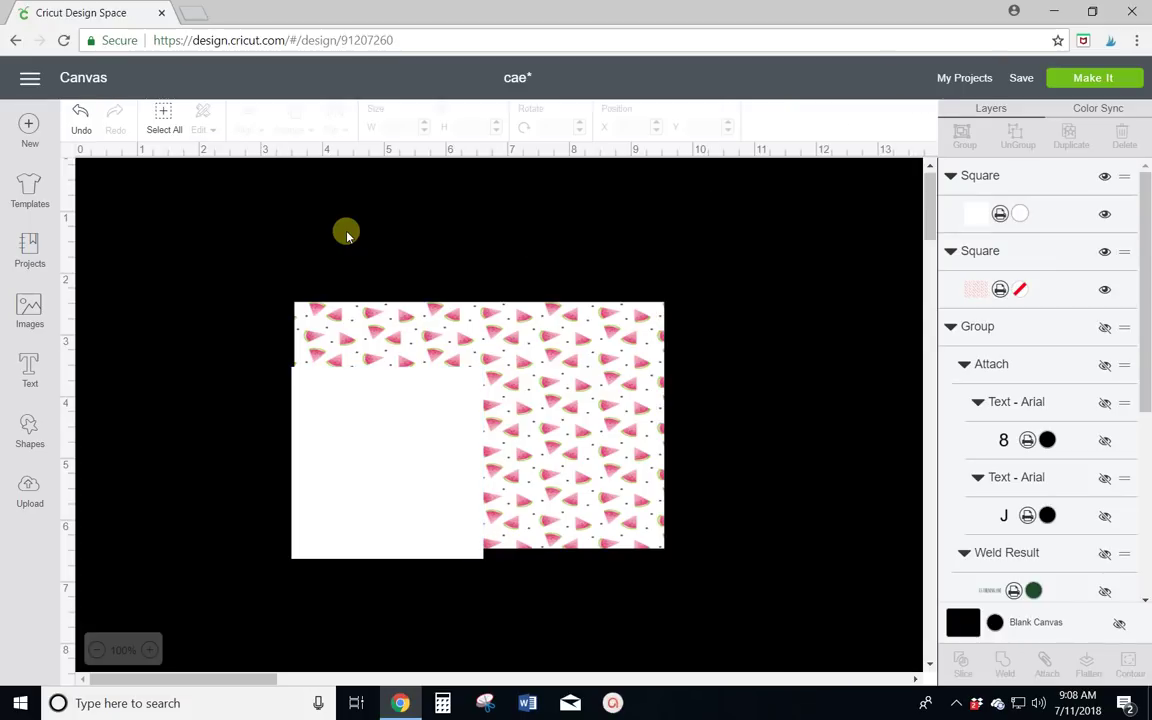
# Resize the white square with unlocked proportions to 6.0" wide by 4.0" high.
pyautogui.click(347, 455)
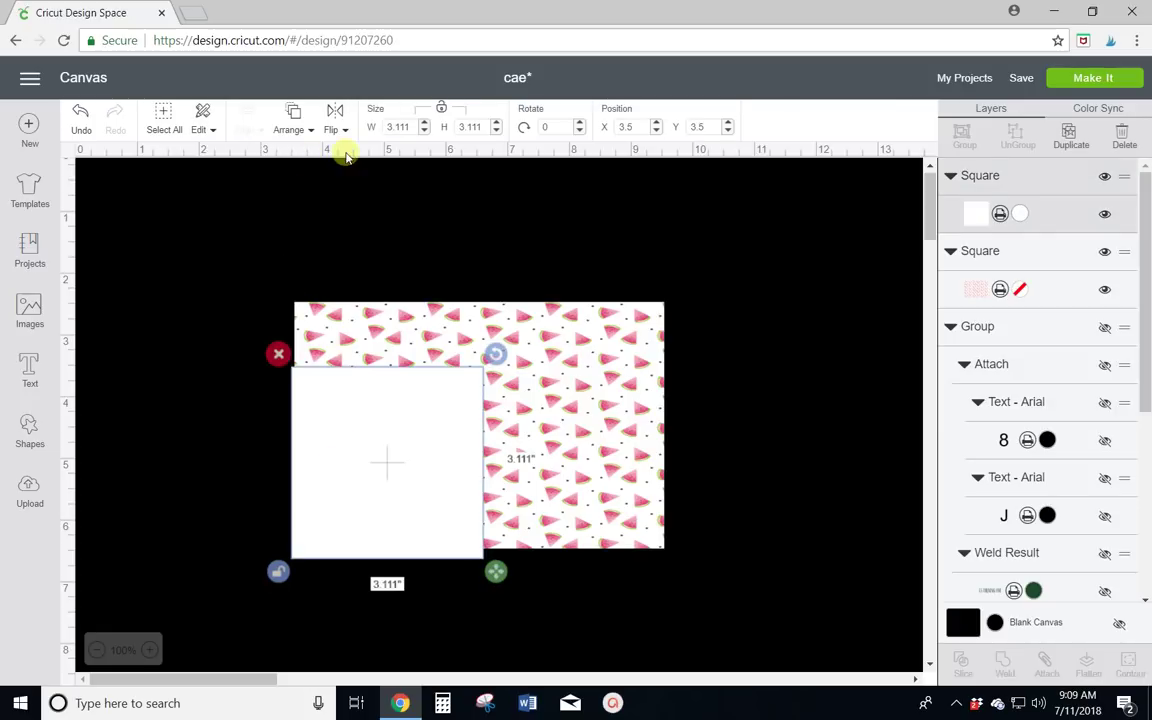
pyautogui.moveTo(409, 126); pyautogui.dragTo(371, 130)
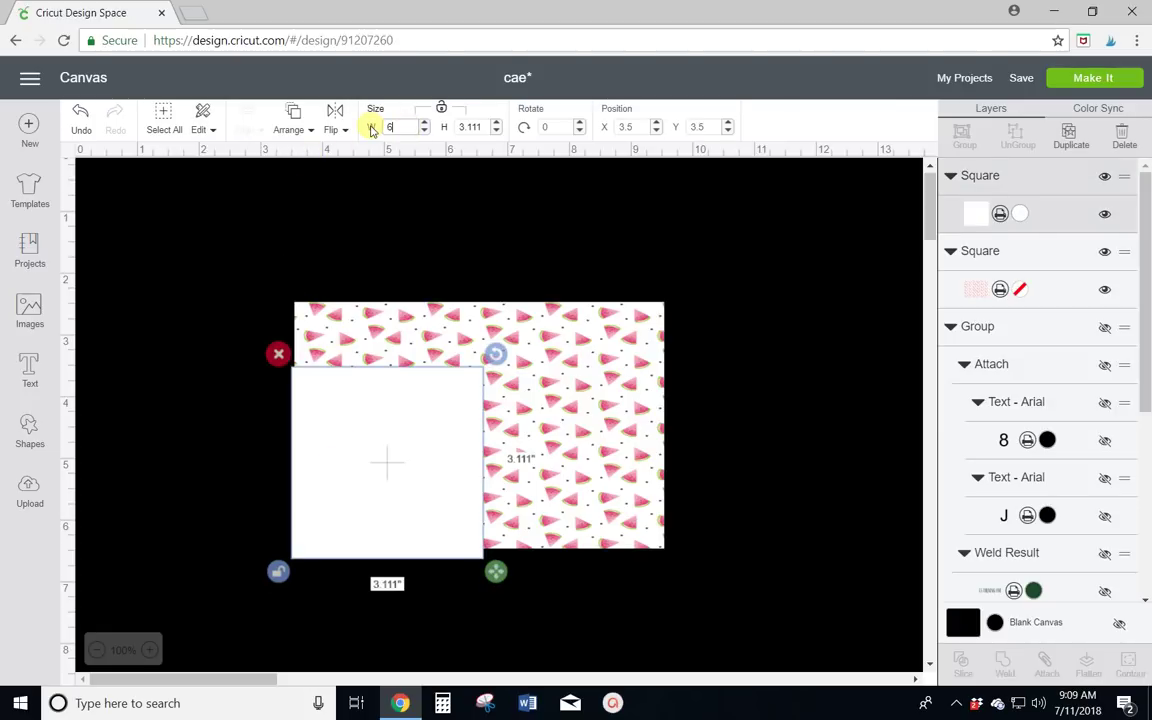
pyautogui.write('6')
pyautogui.click(468, 127)
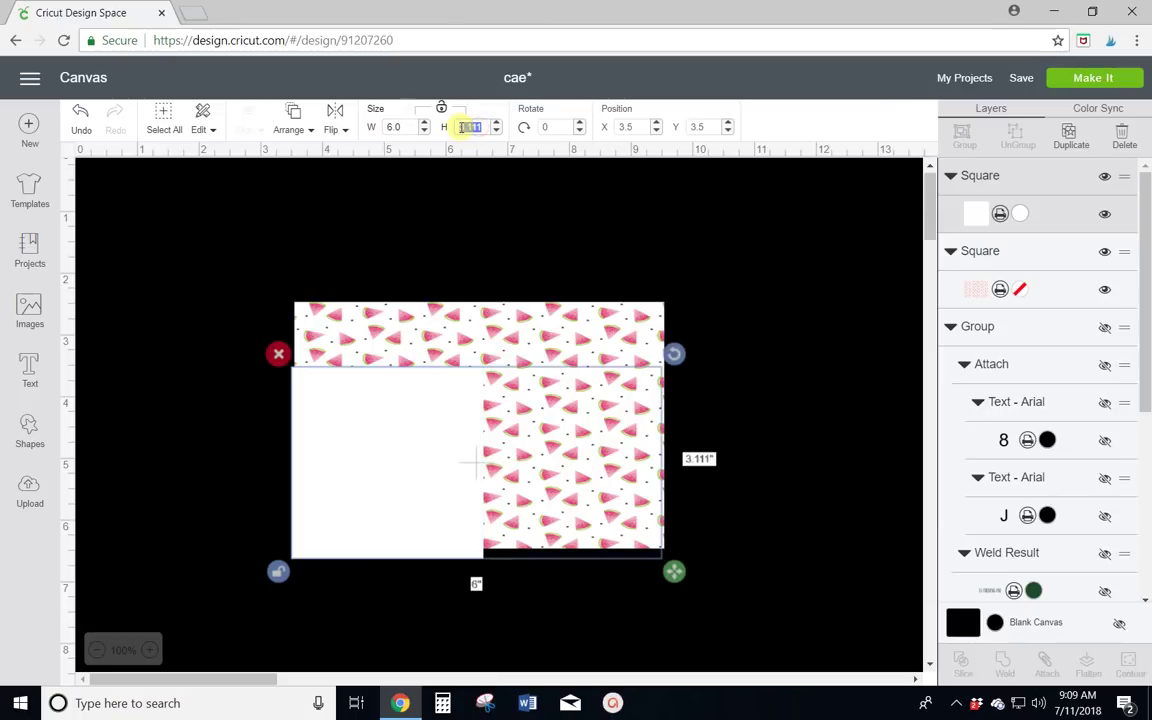
pyautogui.write('4')
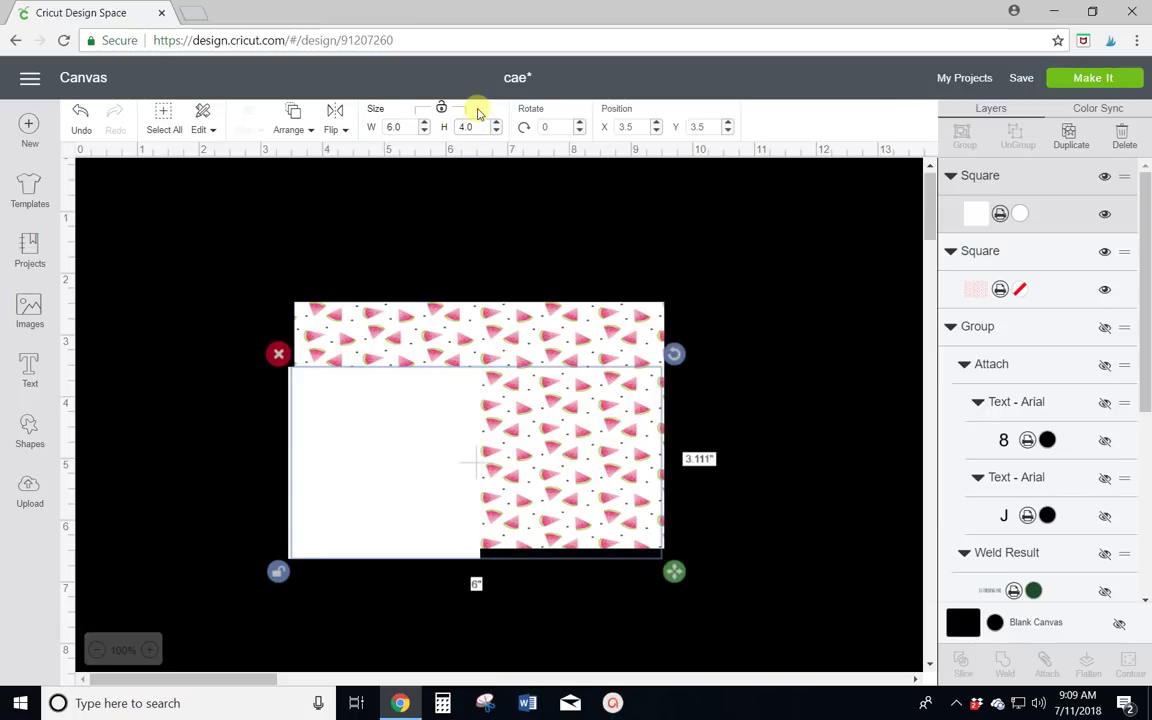
pyautogui.press('Return')
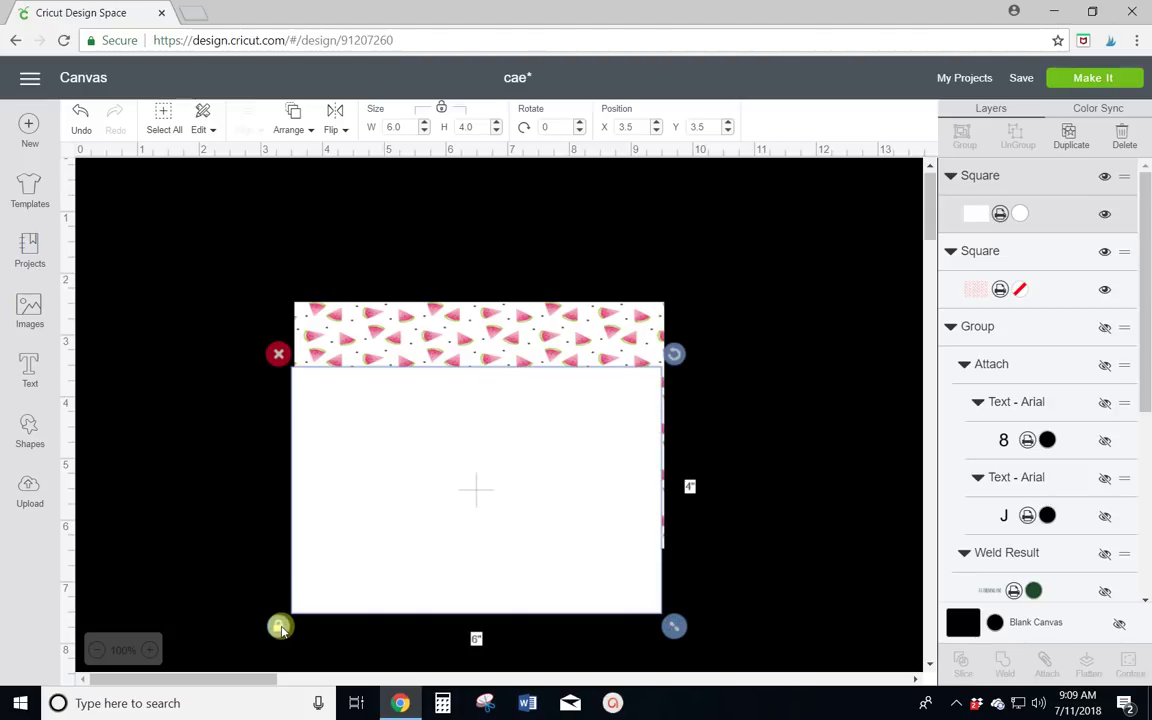
# Shrink the white rectangle proportionally to about 5.486" by 3.657" and place it over the patterned rectangle, leaving a narrow patterned border.
pyautogui.moveTo(675, 633); pyautogui.dragTo(642, 604)
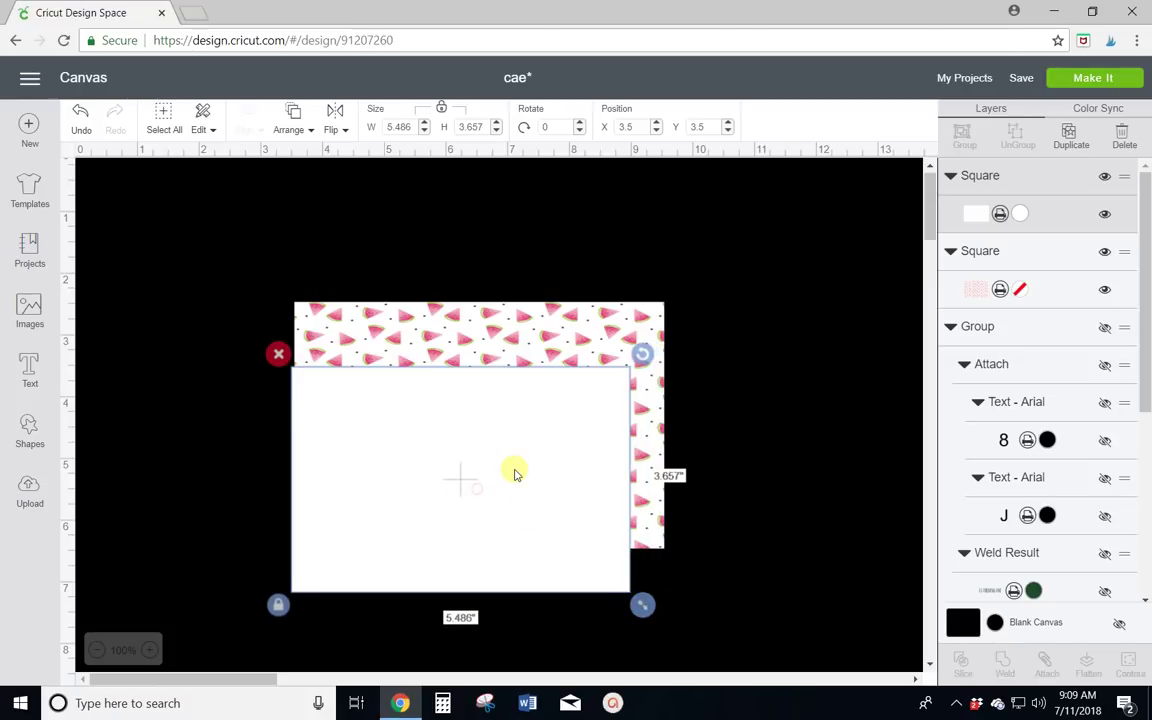
pyautogui.moveTo(535, 450); pyautogui.dragTo(535, 419)
pyautogui.click(790, 543)
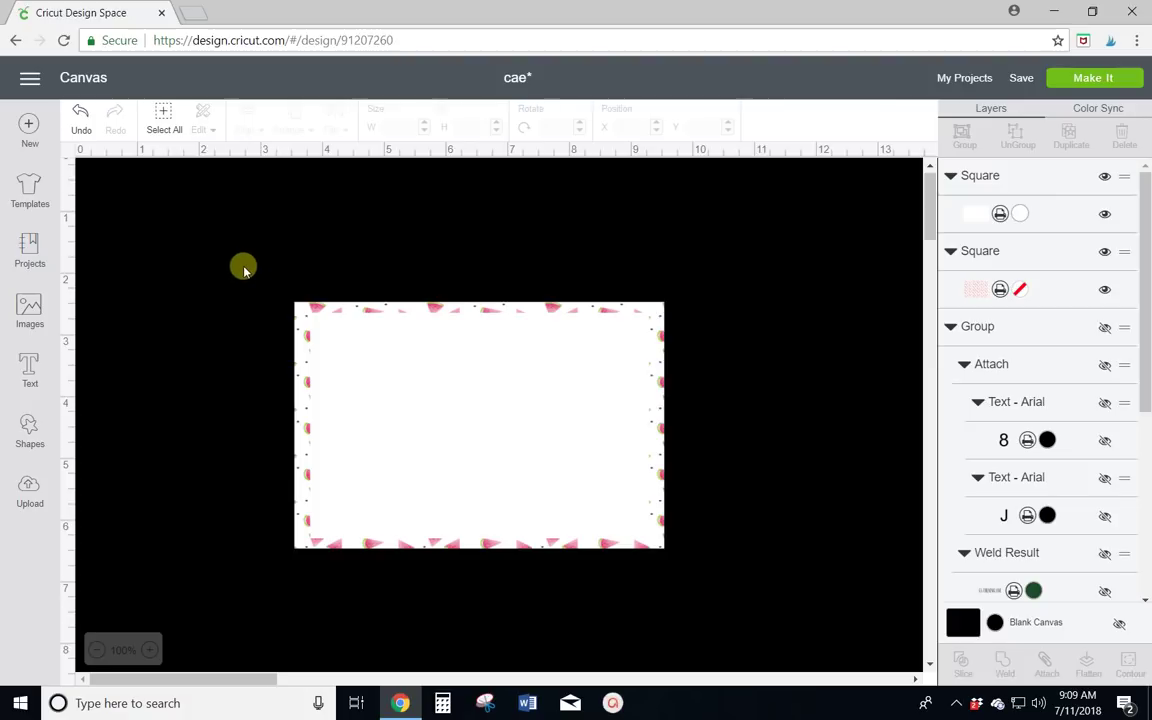
# Center the white and patterned rectangles on each other horizontally and vertically.
pyautogui.moveTo(240, 262); pyautogui.dragTo(430, 388)
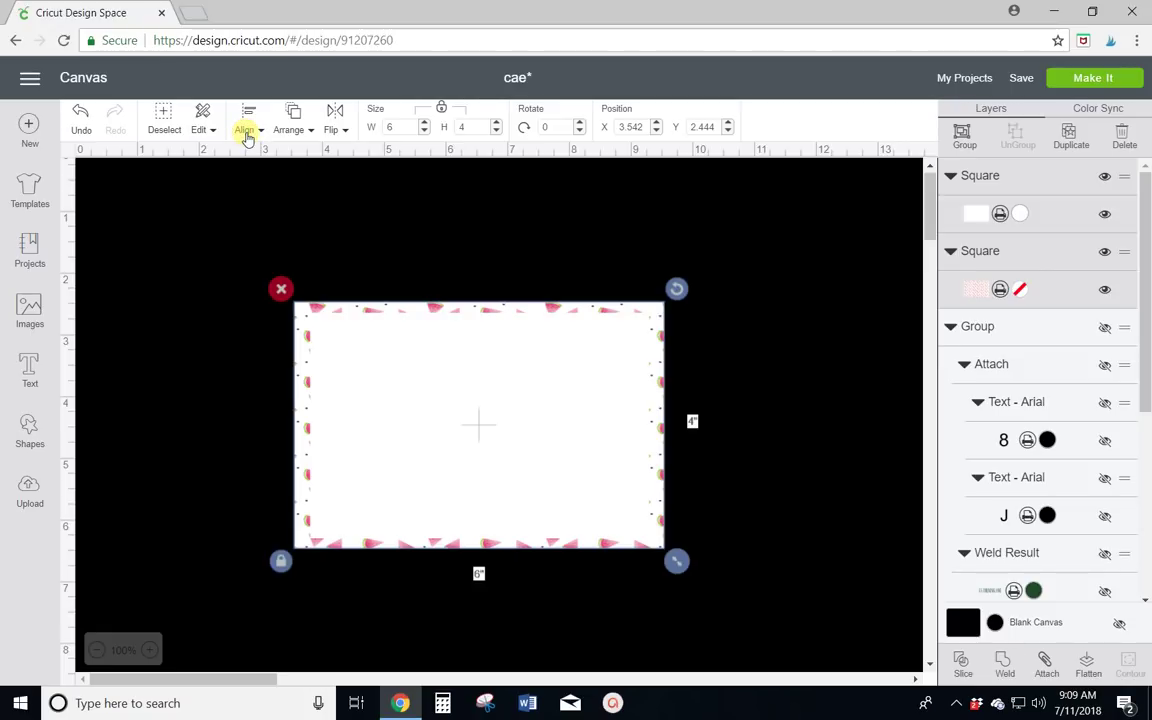
pyautogui.click(244, 131)
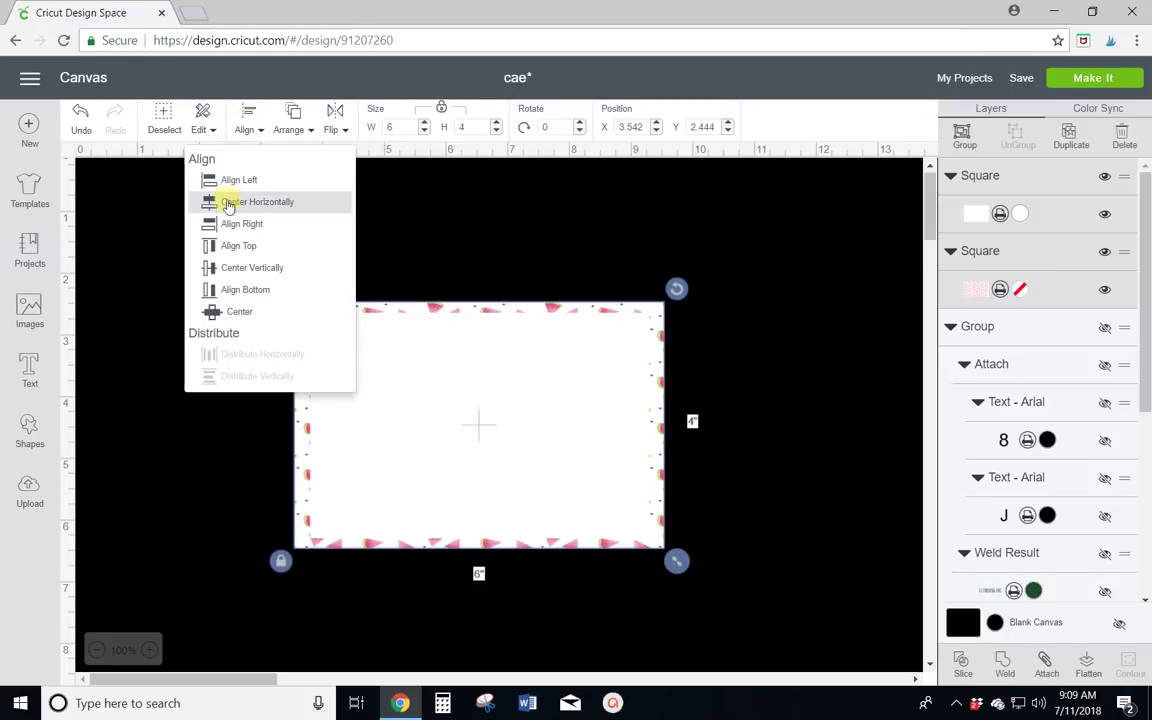
pyautogui.click(229, 207)
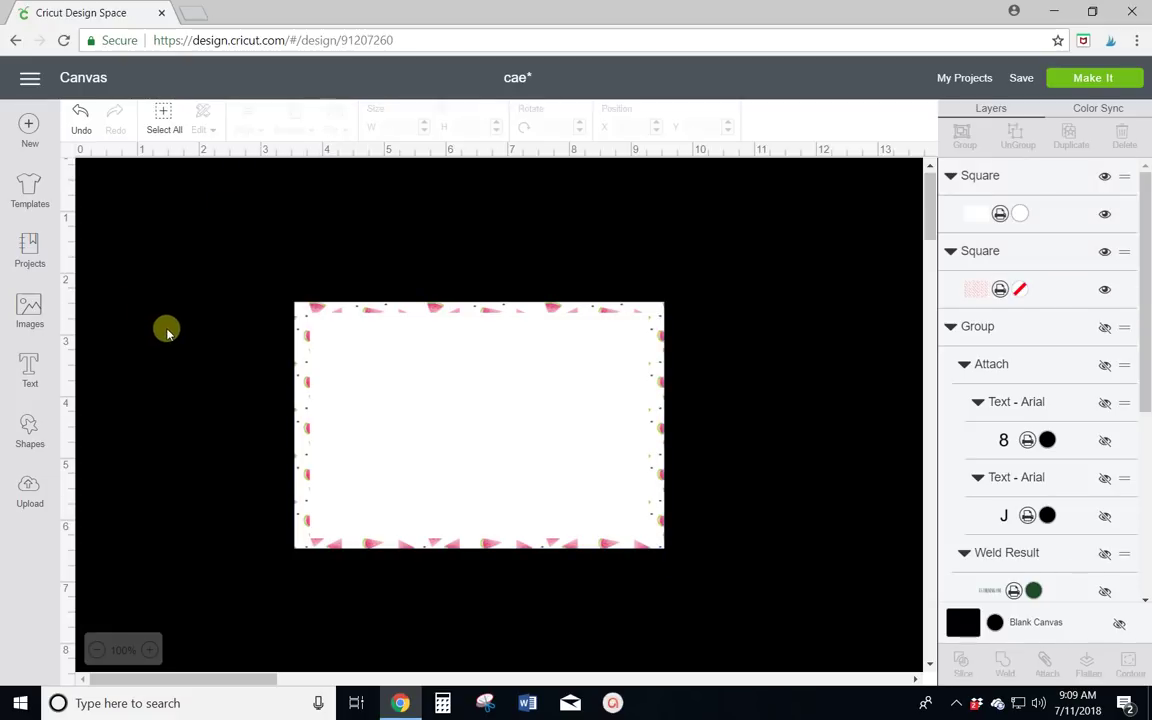
pyautogui.moveTo(244, 241); pyautogui.dragTo(526, 481)
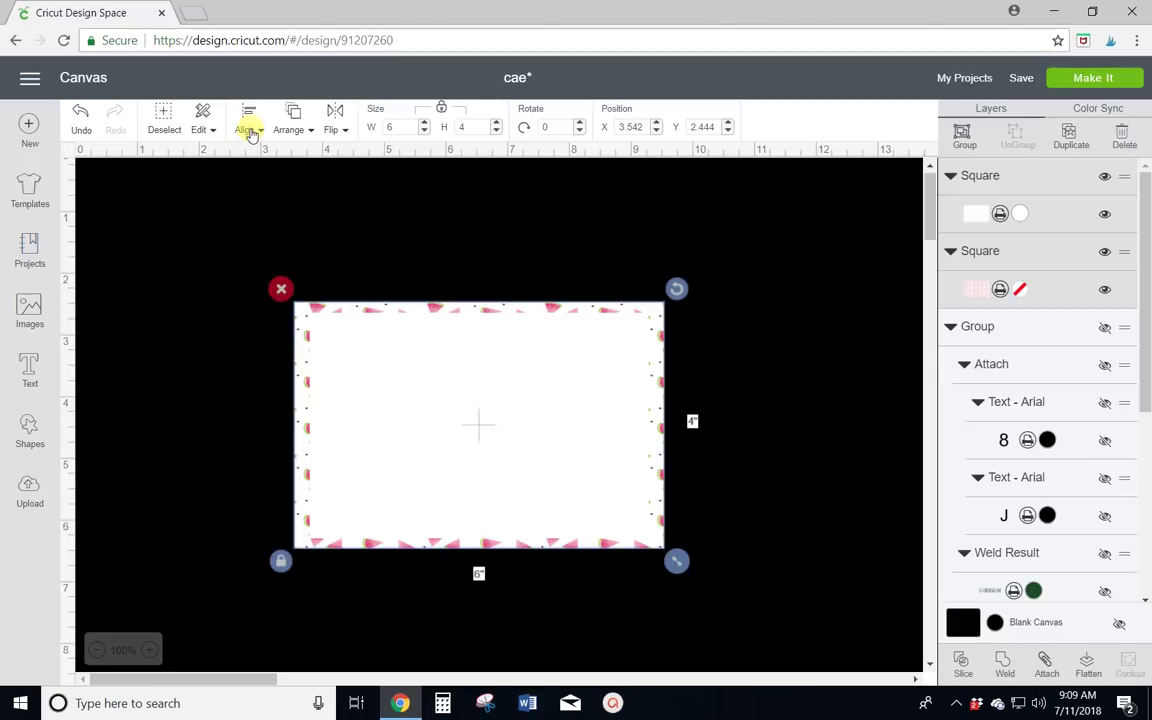
pyautogui.click(249, 130)
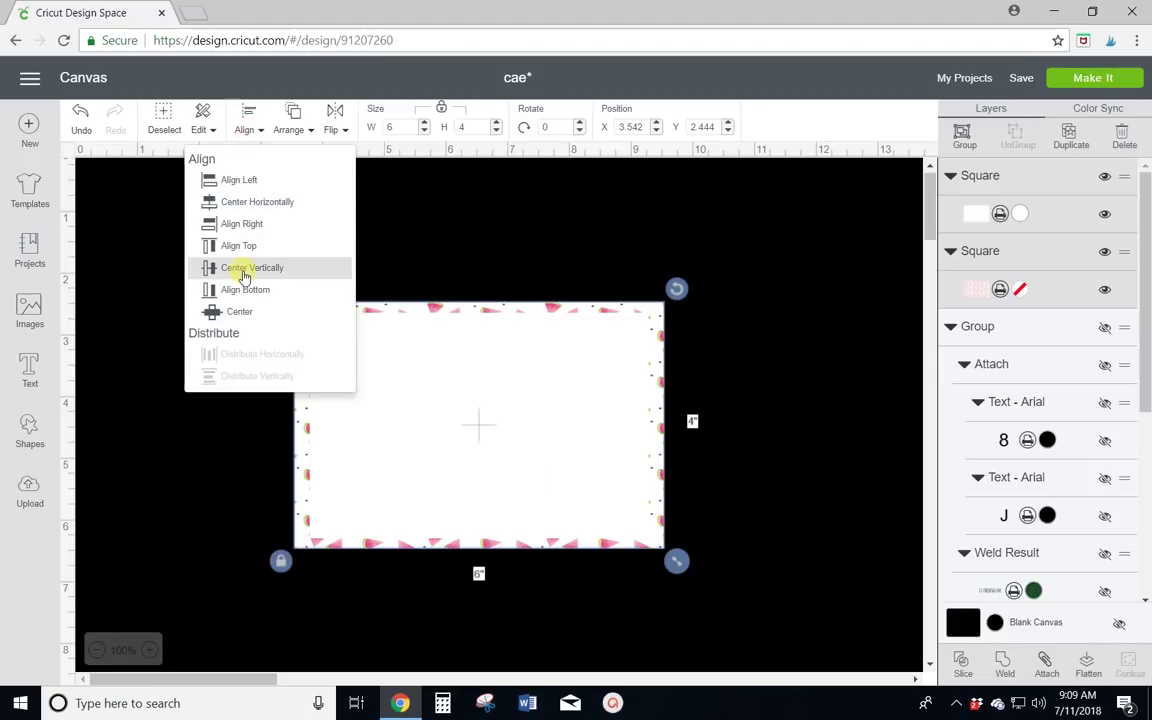
pyautogui.click(243, 271)
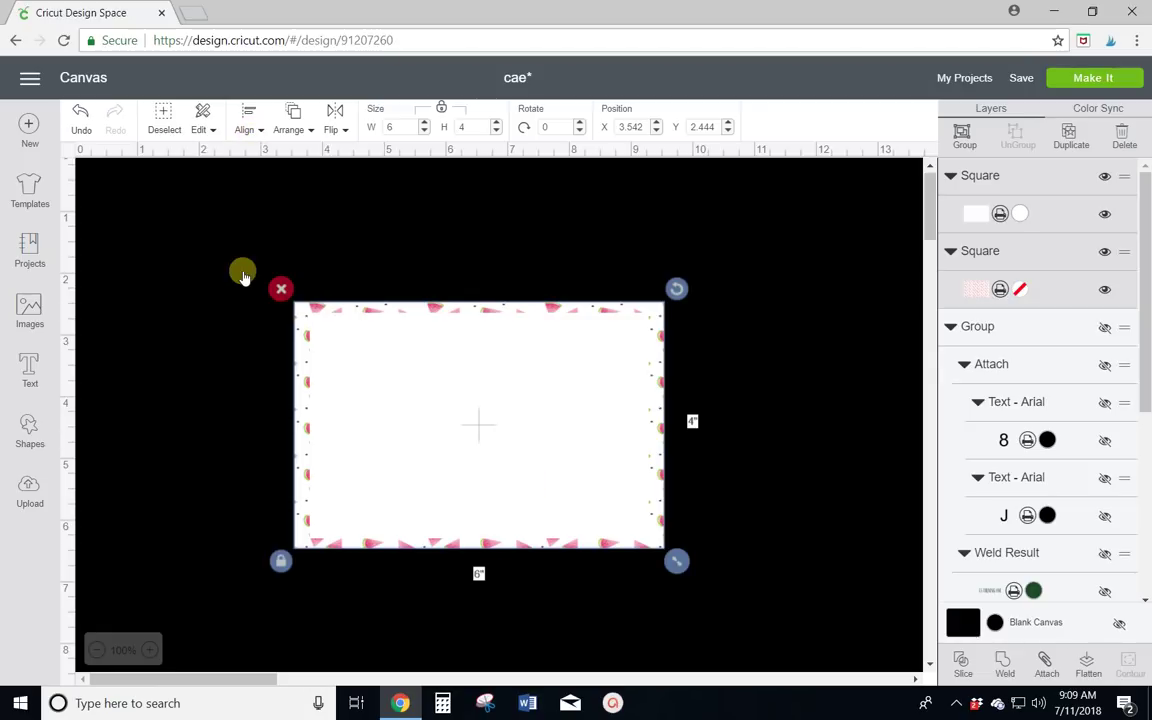
pyautogui.click(206, 352)
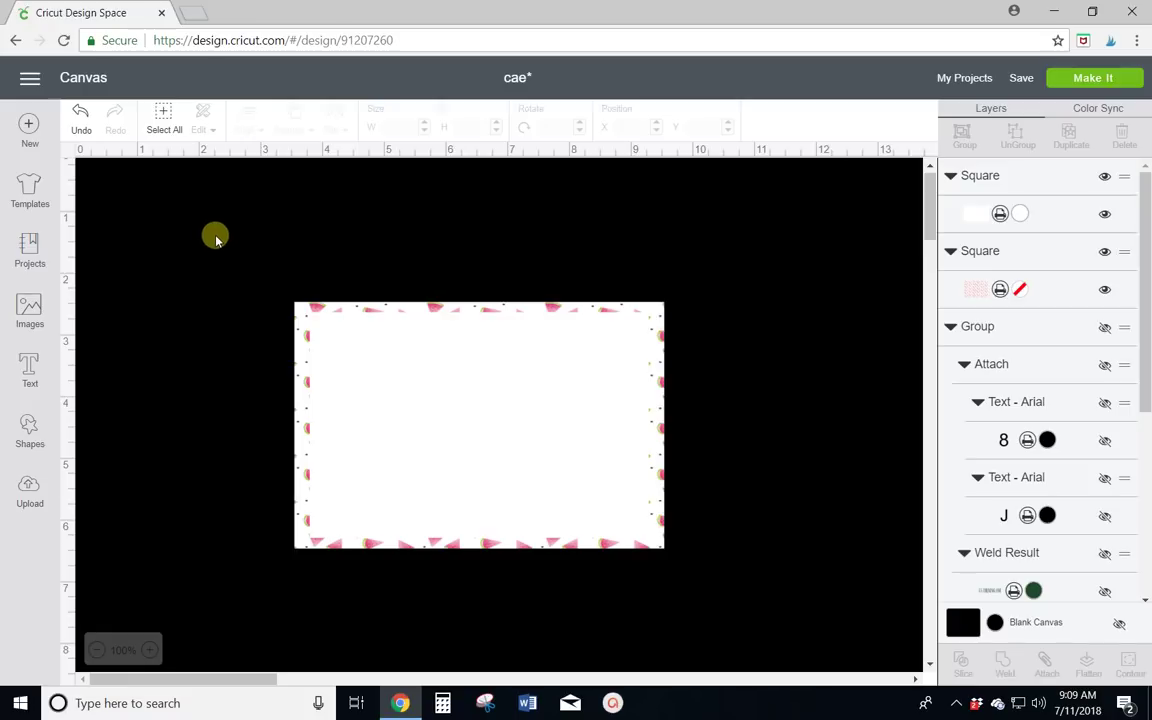
# Group the white and patterned rectangles and move the group to about X 3.583, Y 1.986.
pyautogui.moveTo(231, 240); pyautogui.dragTo(458, 453)
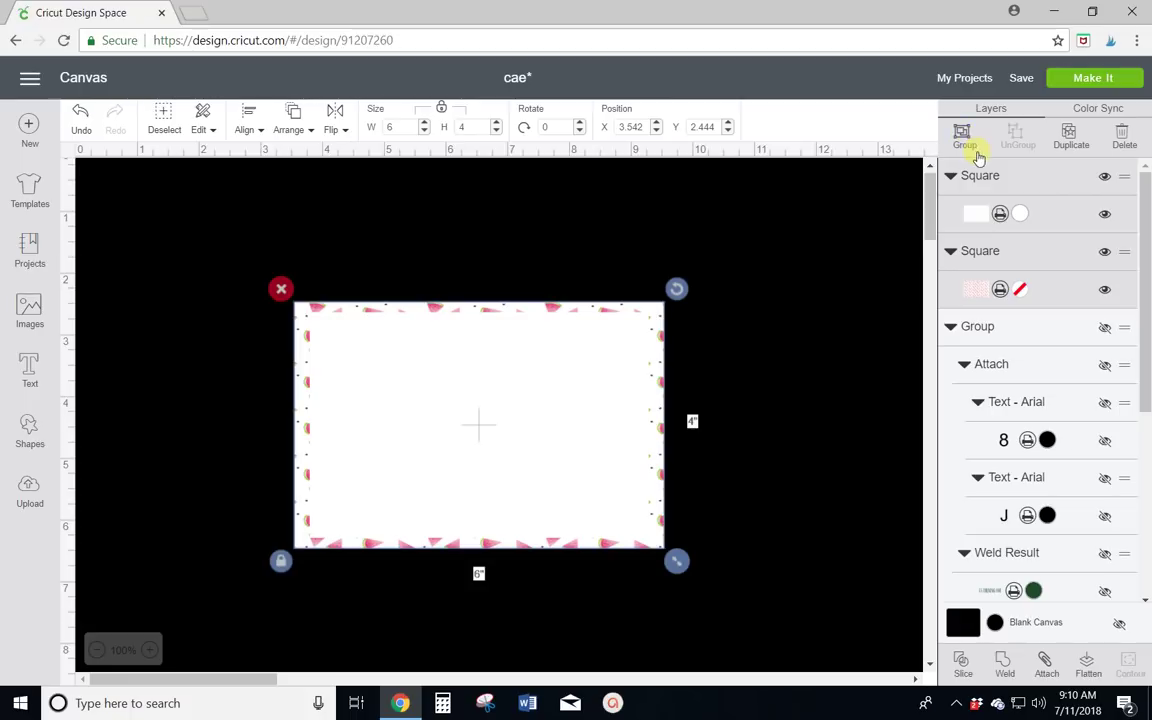
pyautogui.click(965, 142)
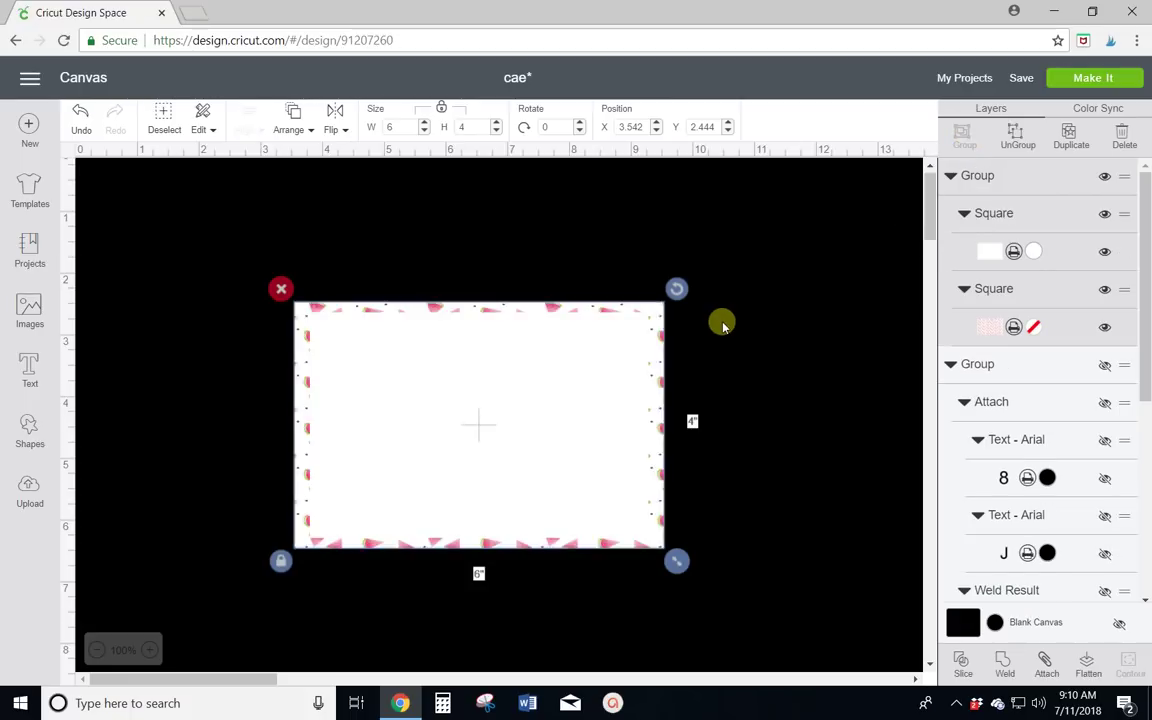
pyautogui.moveTo(522, 351); pyautogui.dragTo(666, 339)
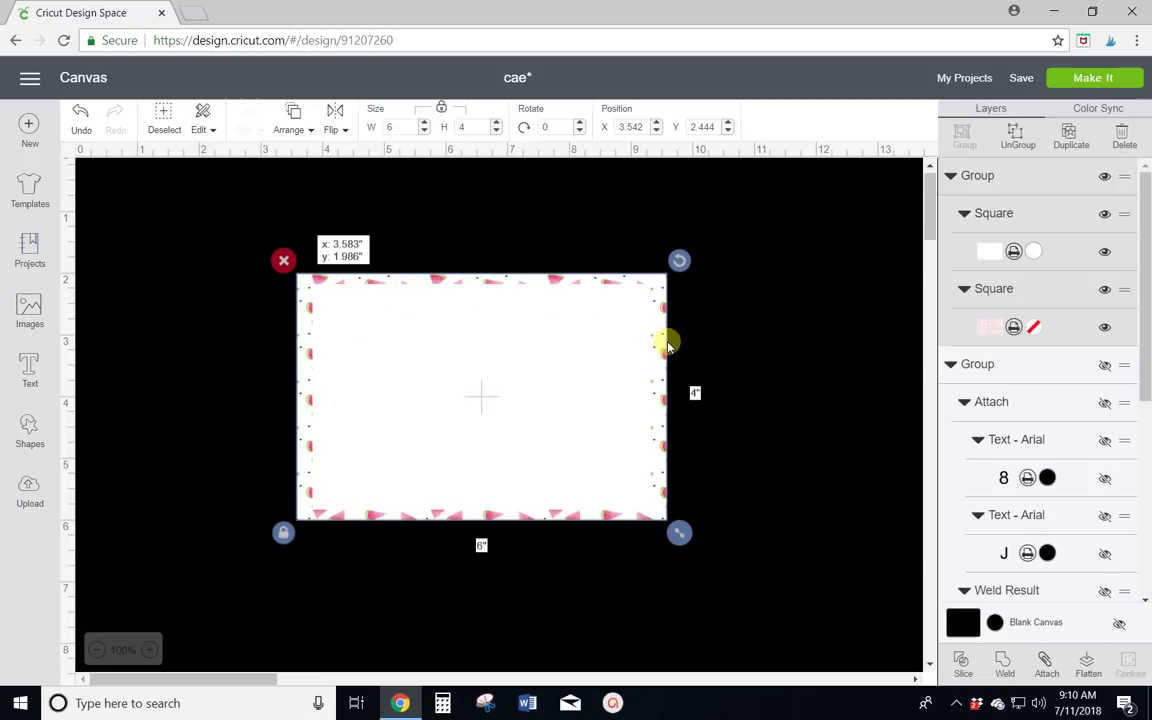
pyautogui.click(741, 375)
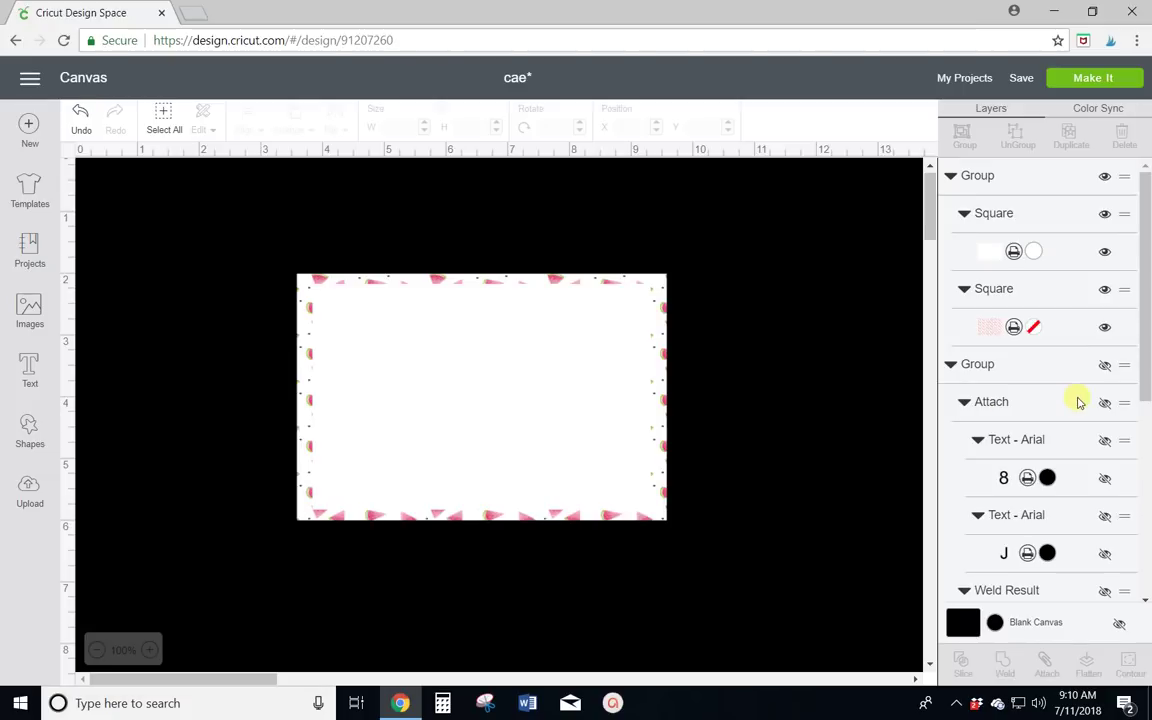
# Show the hidden invitation text and melon artwork group in front of the bordered card and position it at about X 3.976, Y 2.406.
pyautogui.scroll(-3, 1079, 401)
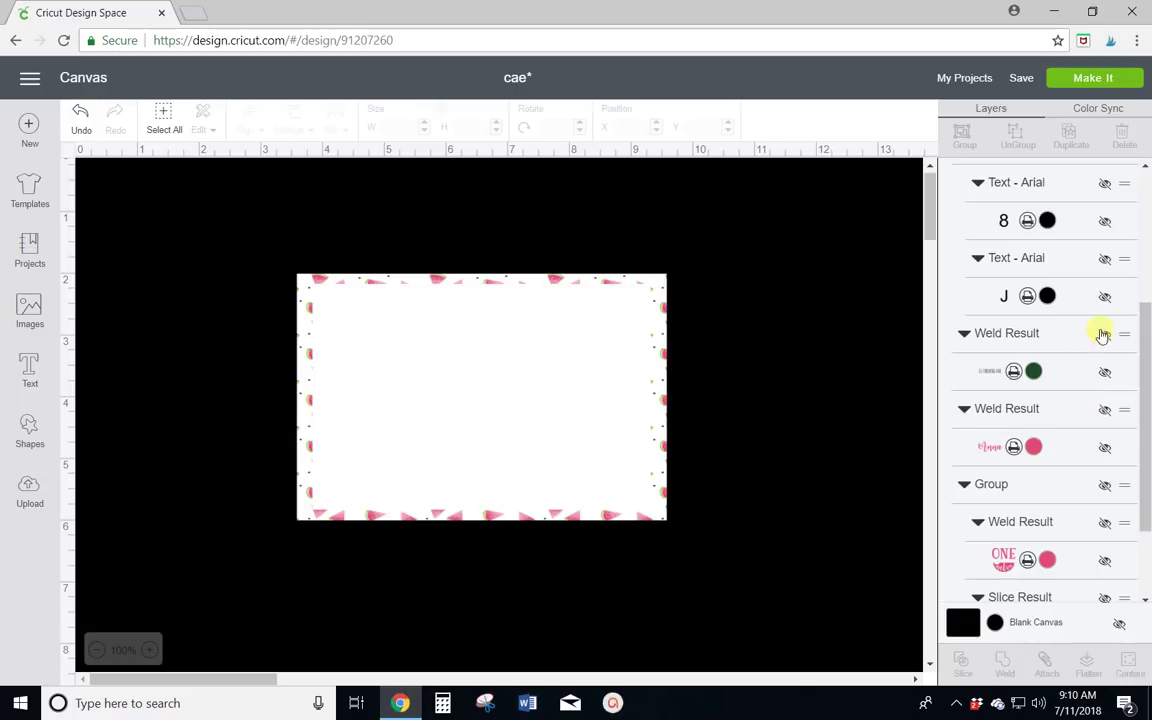
pyautogui.scroll(3, 1109, 338)
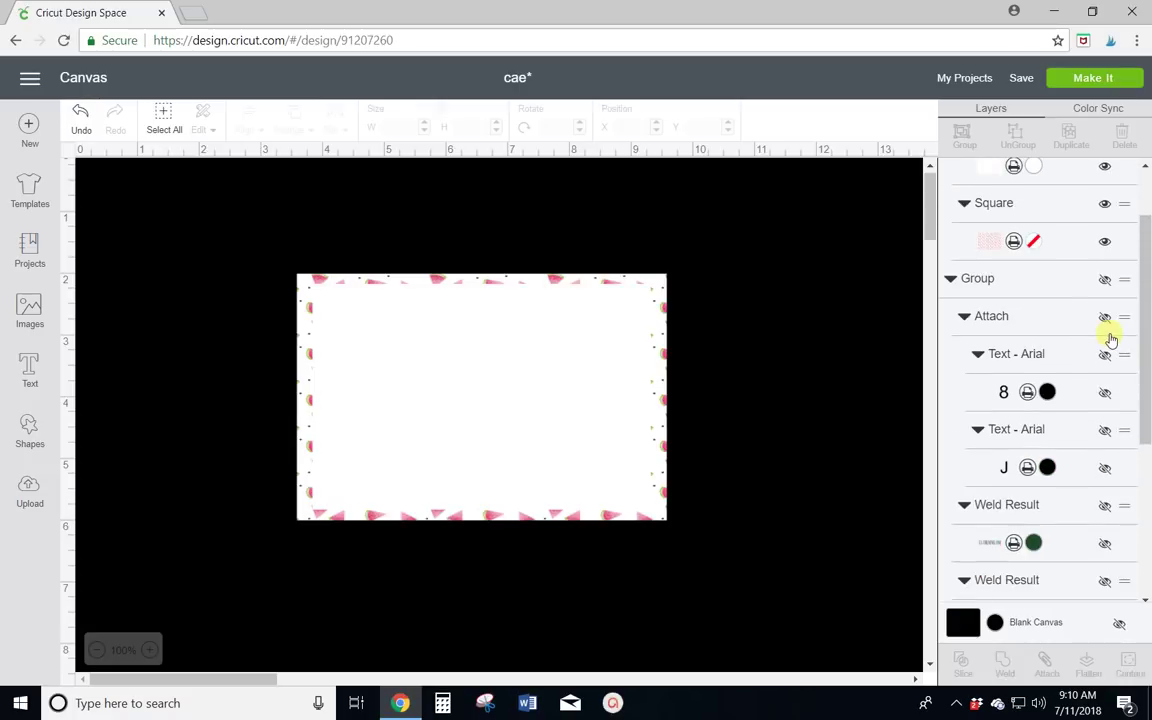
pyautogui.click(1105, 365)
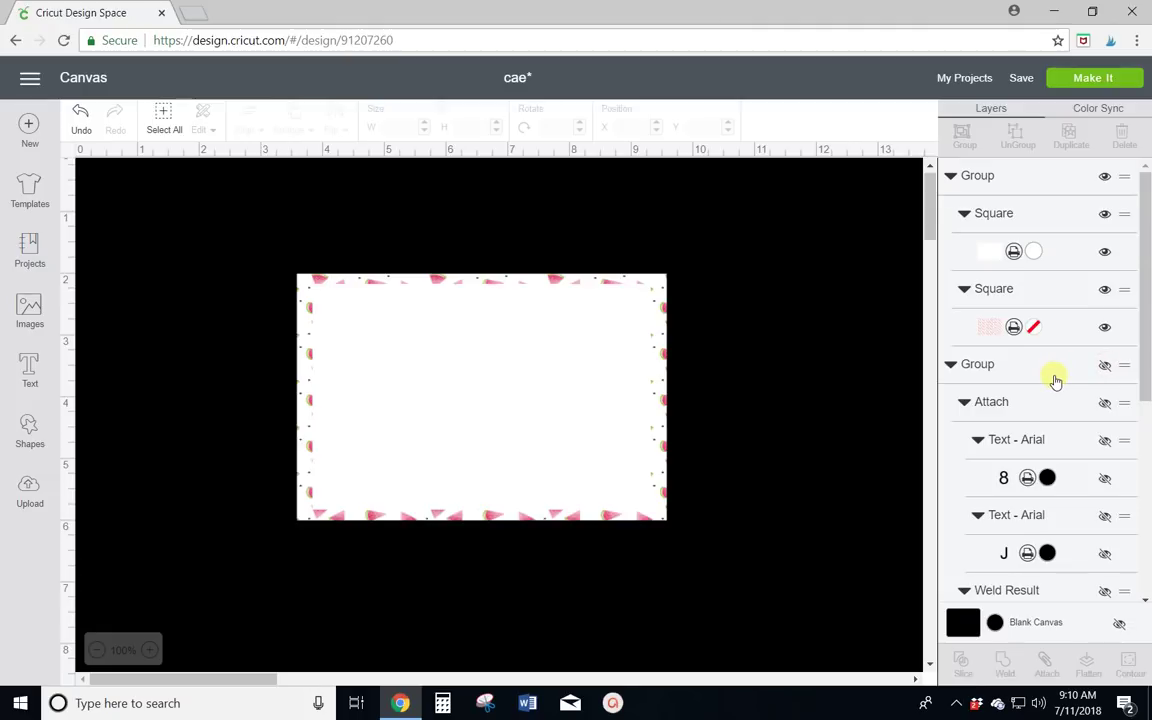
pyautogui.click(1105, 364)
pyautogui.click(713, 388)
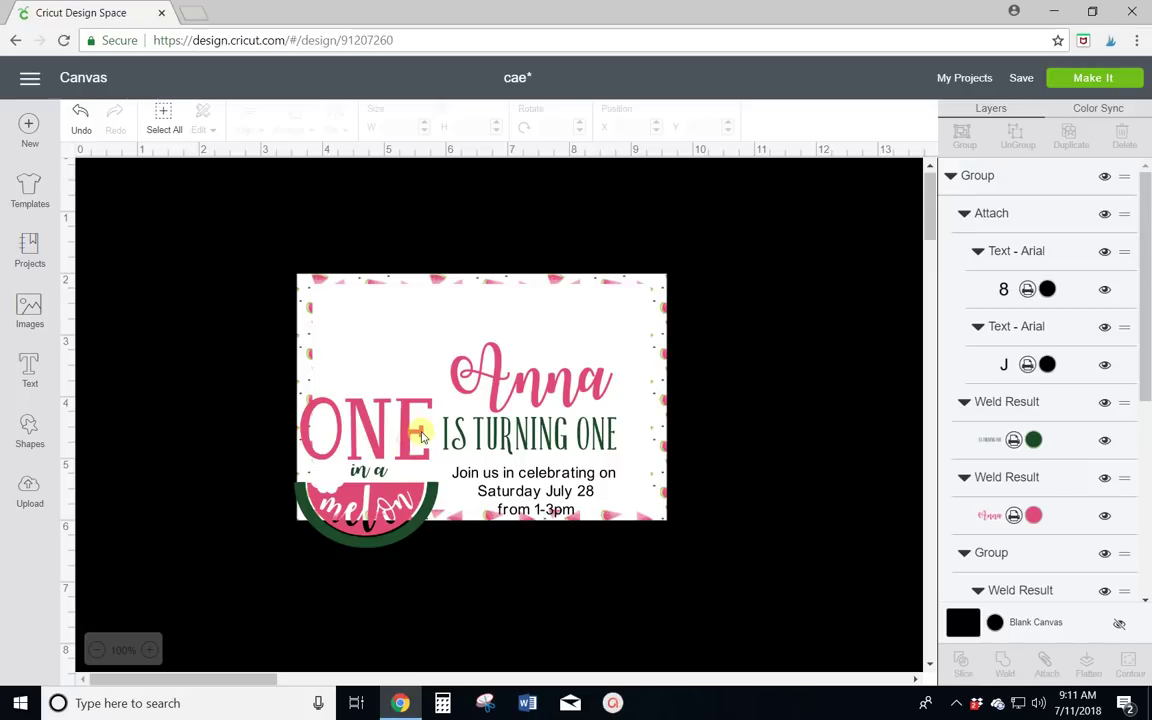
pyautogui.moveTo(445, 418)
pyautogui.mouseDown()
pyautogui.moveTo(480, 400)
pyautogui.moveTo(444, 396)
pyautogui.mouseUp()
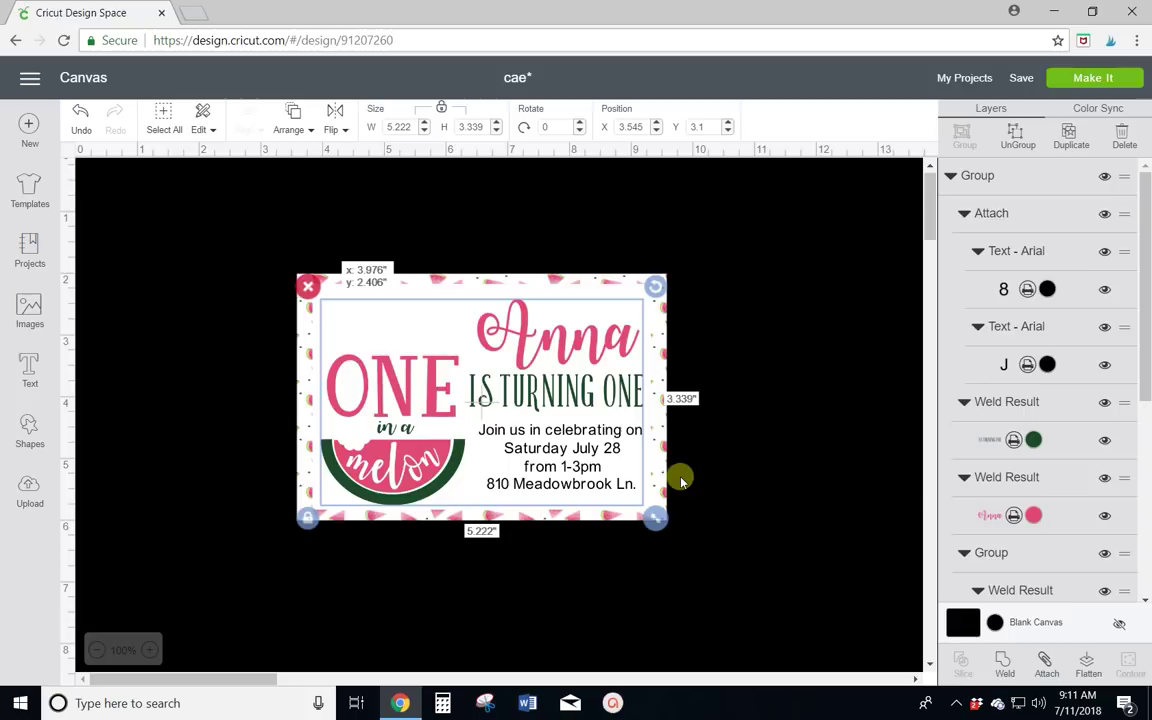
pyautogui.click(764, 490)
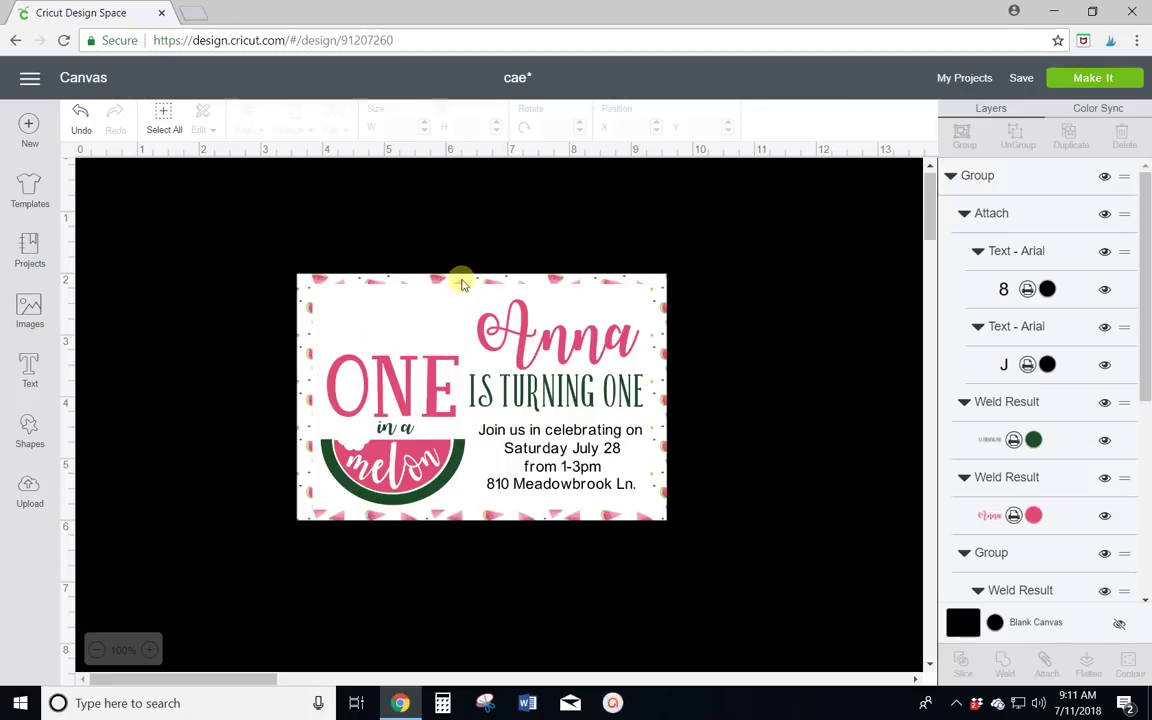
# Search the image library for "banner" and insert the curved string of teal, yellow and pink pennants.
pyautogui.click(30, 308)
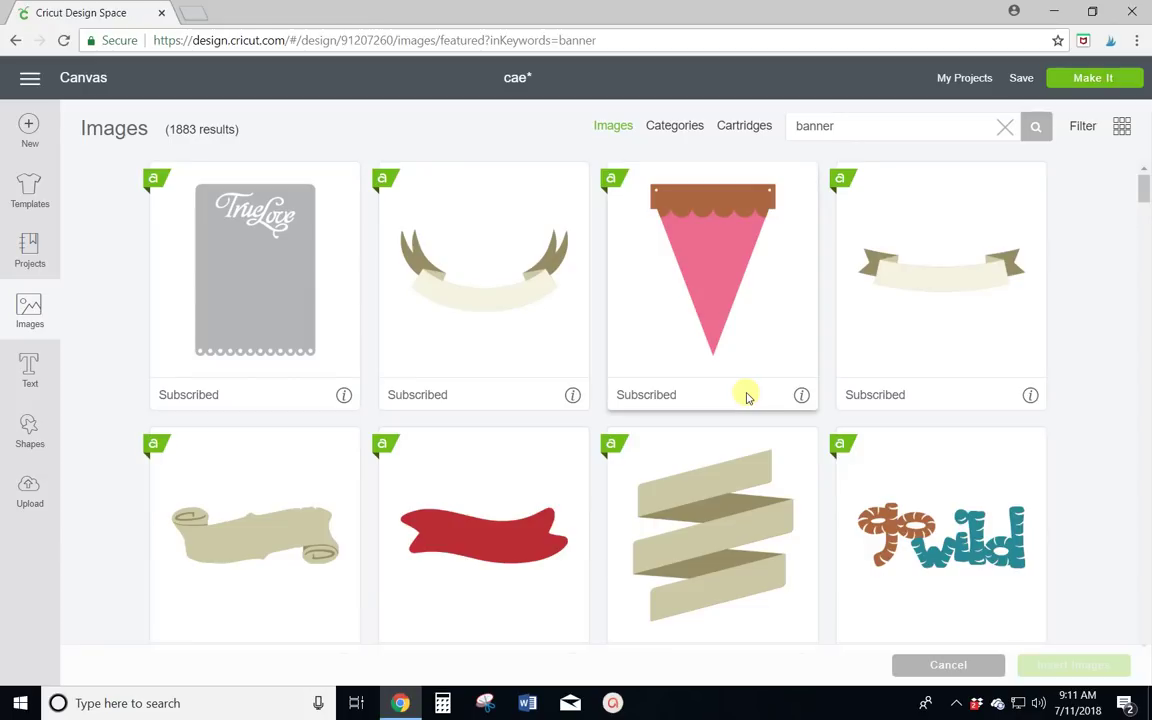
pyautogui.scroll(-8, 745, 400)
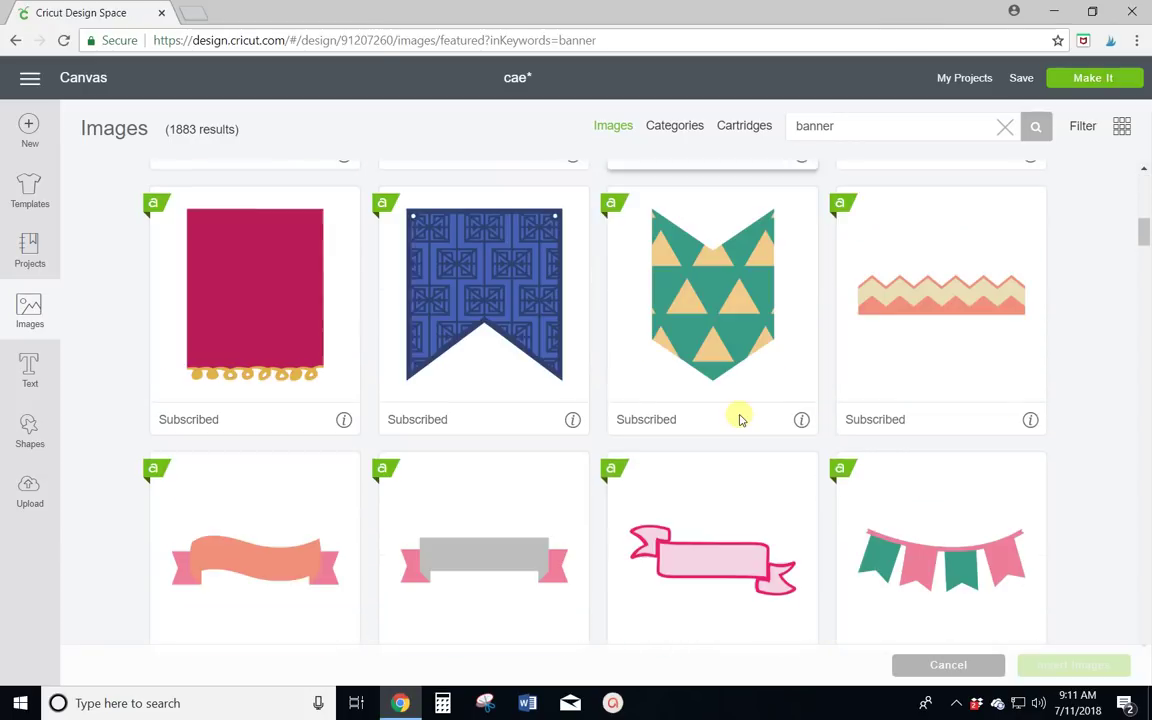
pyautogui.scroll(-6, 740, 418)
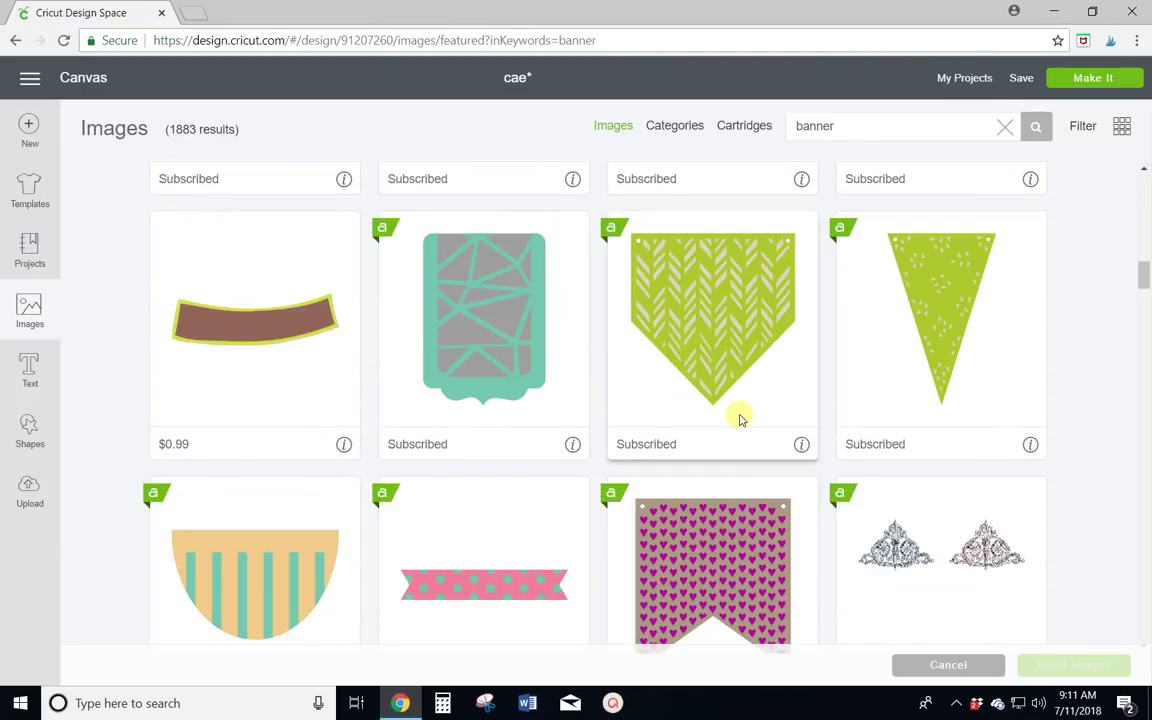
pyautogui.scroll(-5, 740, 418)
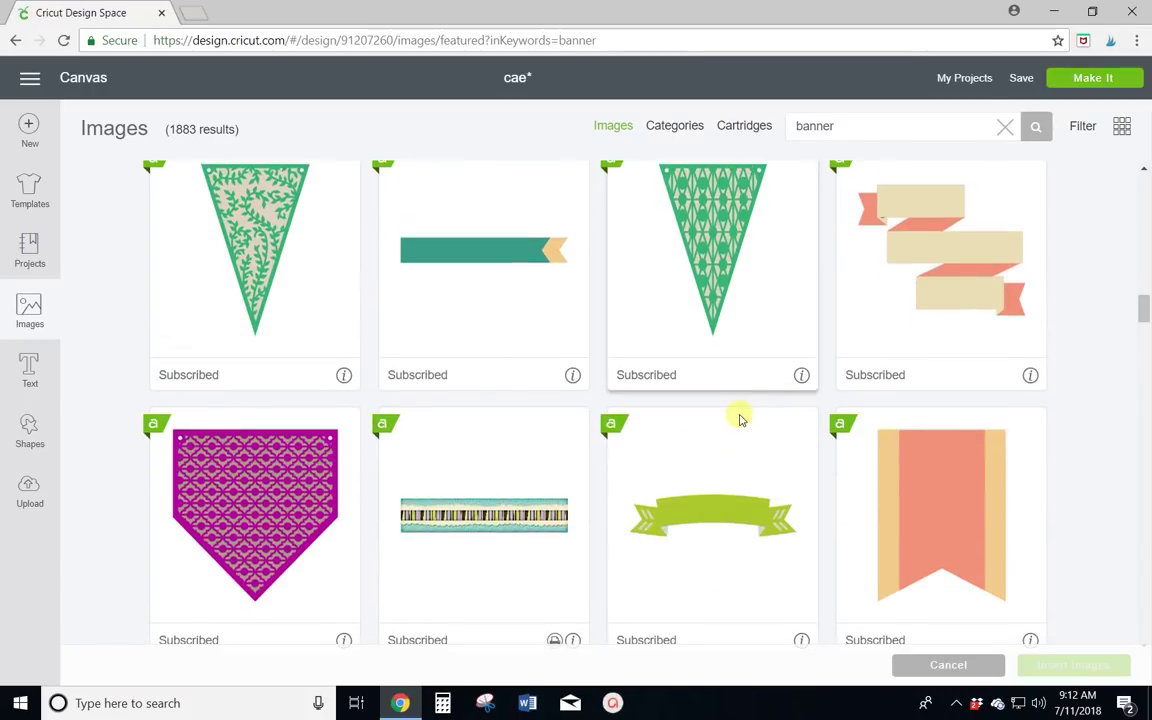
pyautogui.scroll(-4, 740, 418)
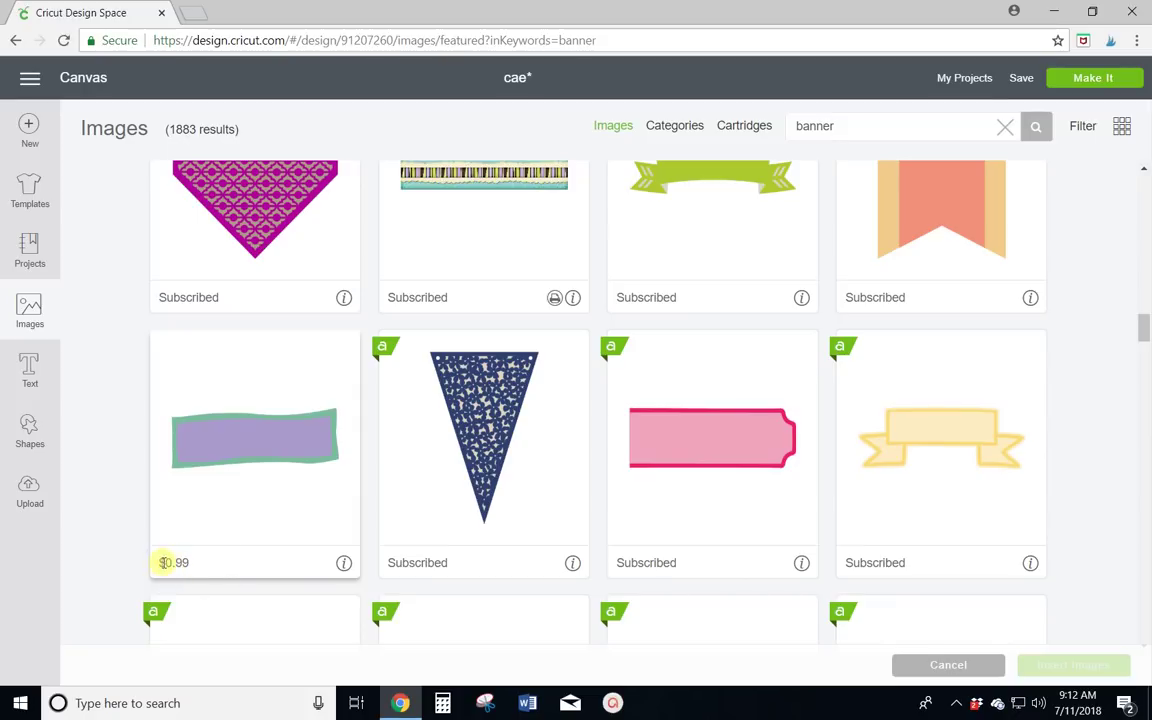
pyautogui.scroll(-1, 474, 494)
pyautogui.scroll(-3, 474, 494)
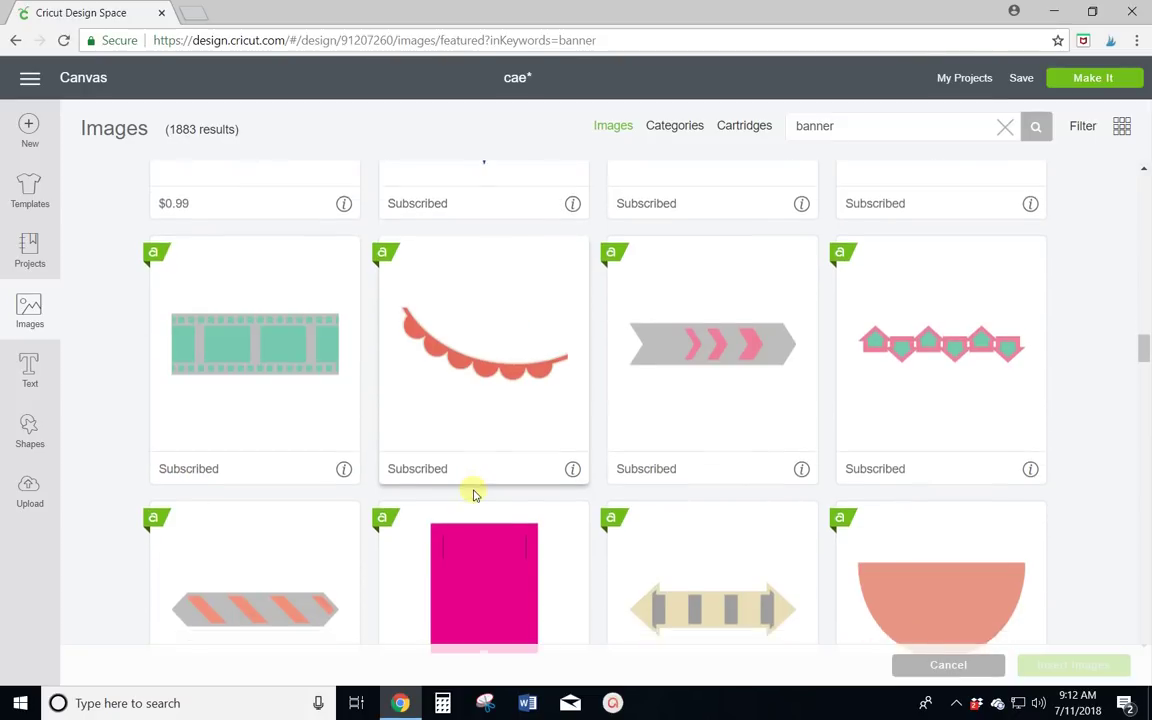
pyautogui.scroll(-3, 474, 494)
pyautogui.scroll(-3, 474, 494)
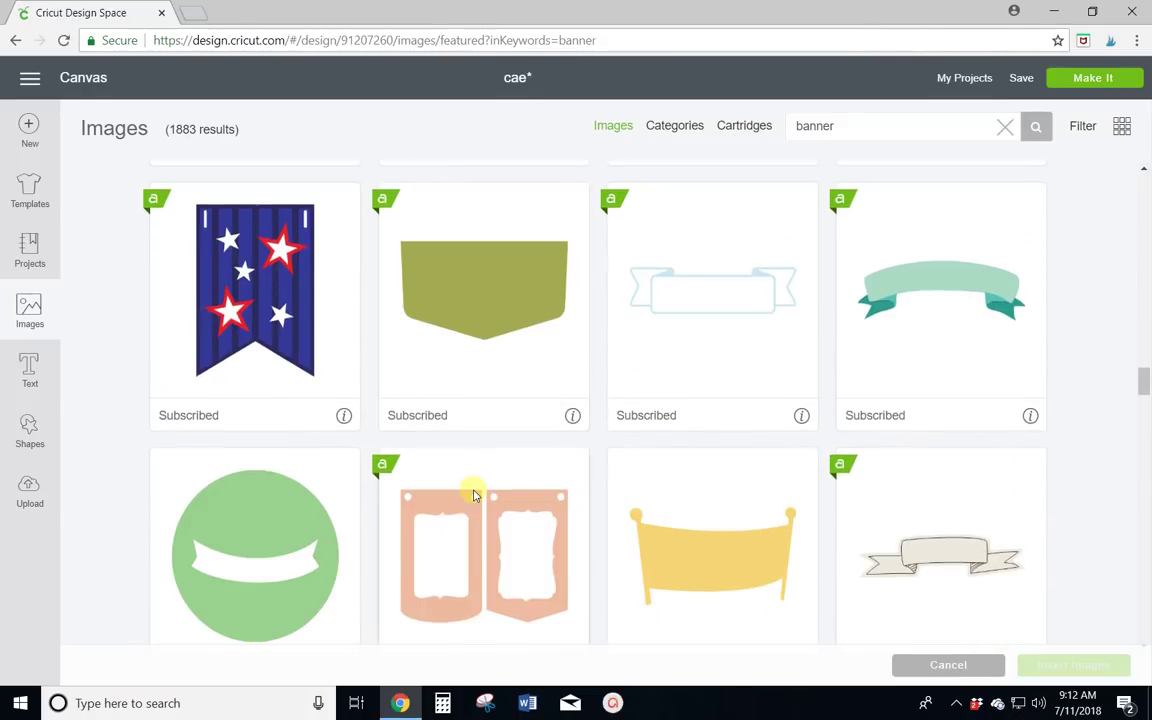
pyautogui.scroll(-3, 474, 494)
pyautogui.scroll(-5, 474, 494)
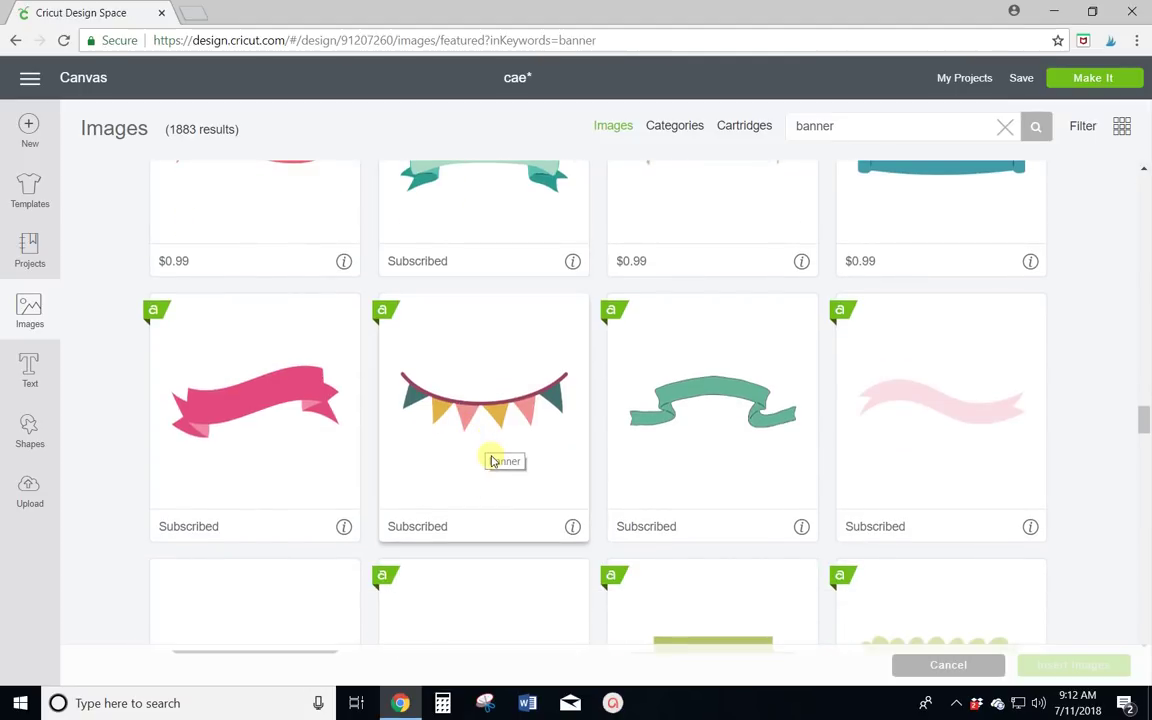
pyautogui.click(490, 459)
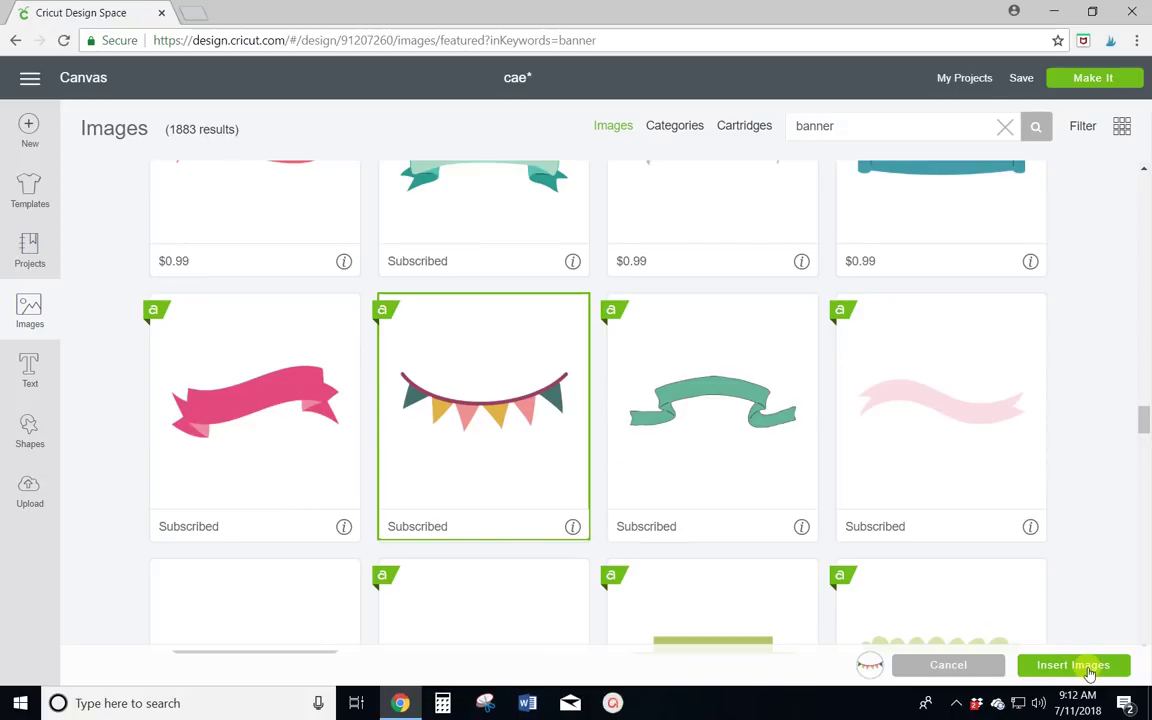
pyautogui.click(1090, 668)
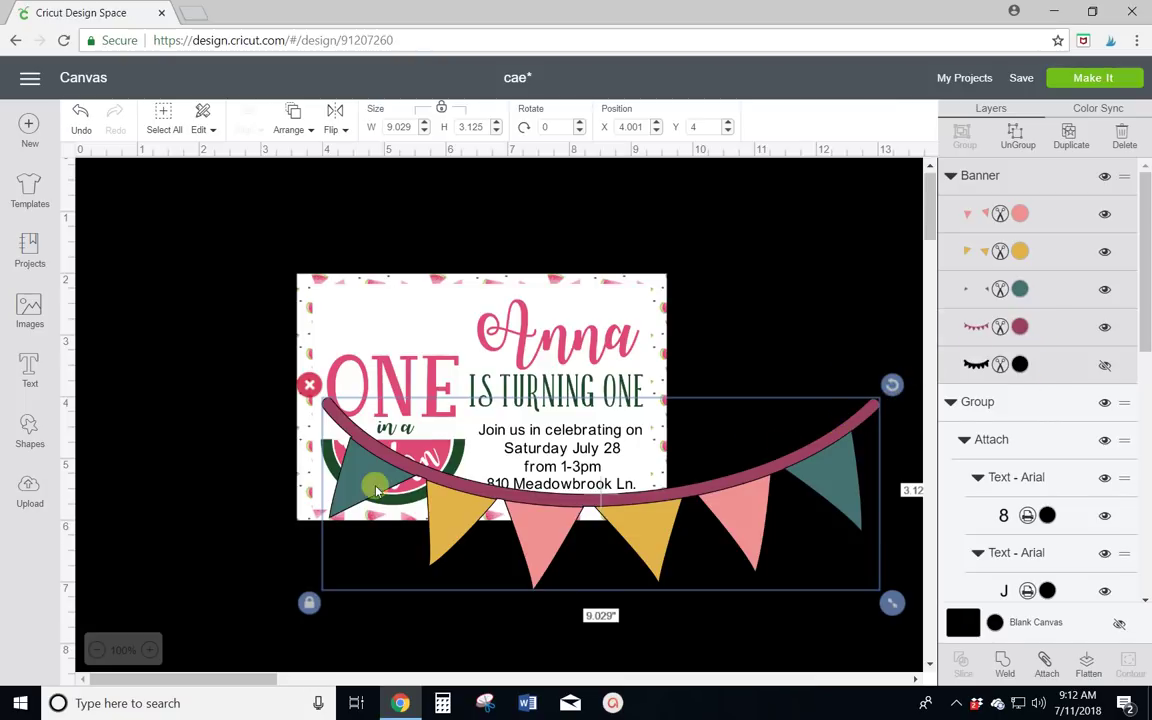
# Recolor the banner's string Cream and set its teal pennants to print in Emerald Green.
pyautogui.click(1020, 328)
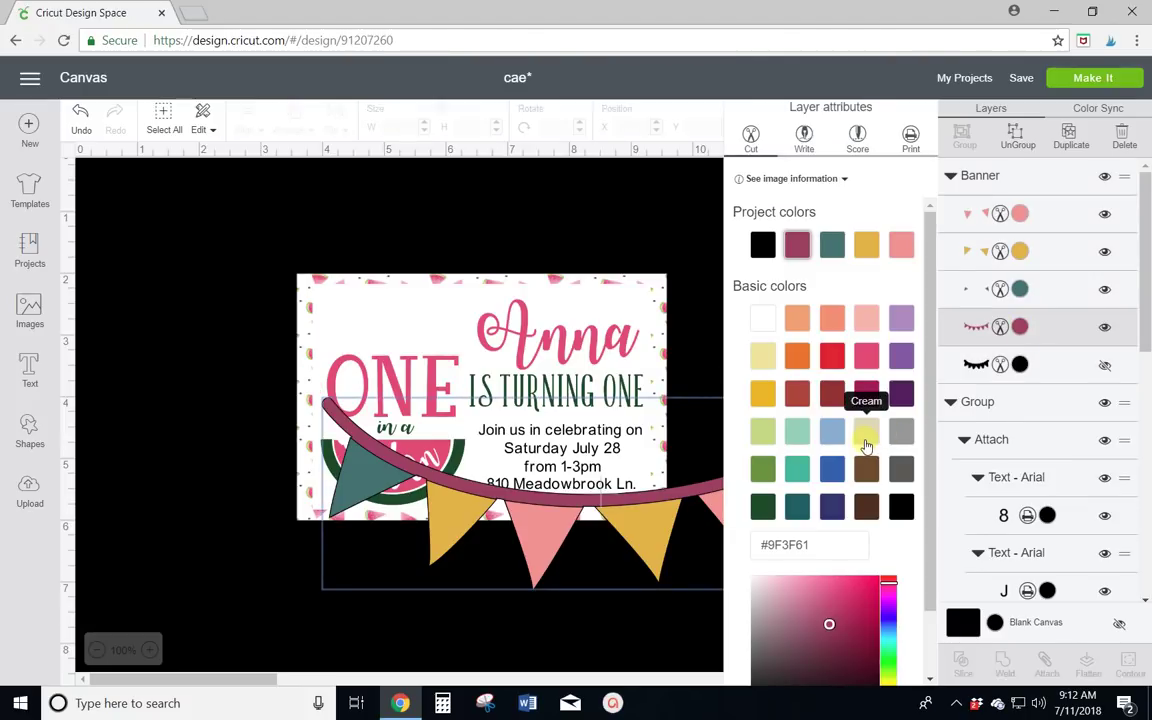
pyautogui.click(866, 443)
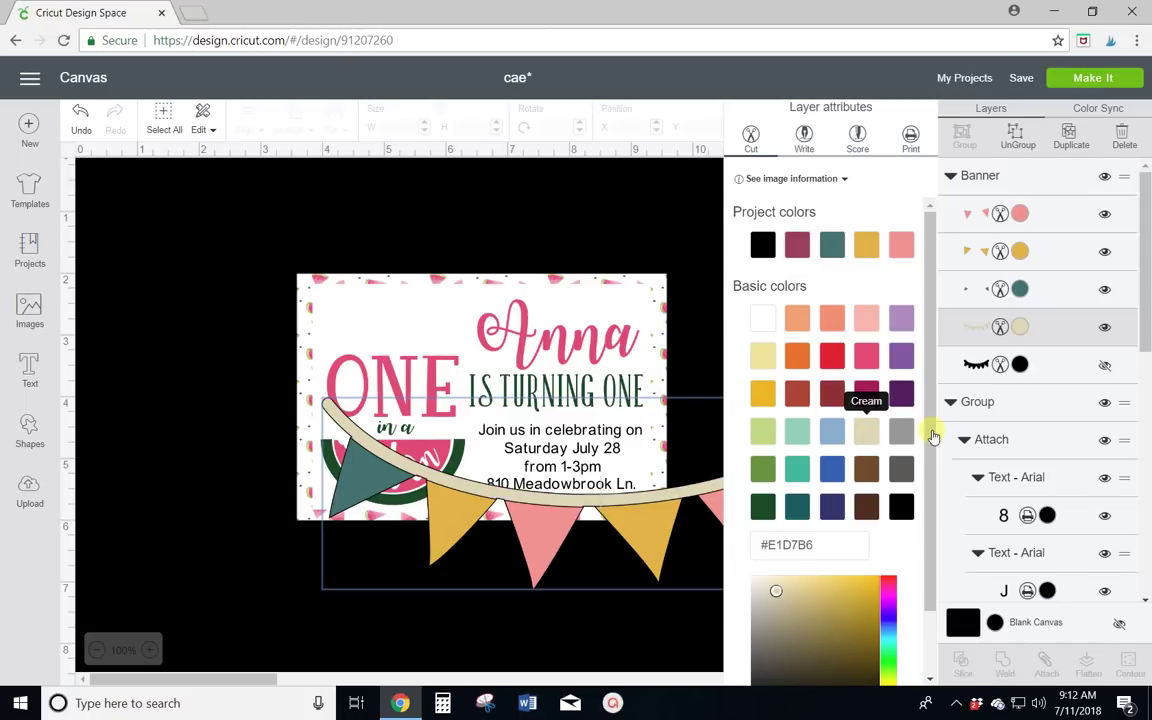
pyautogui.click(1020, 290)
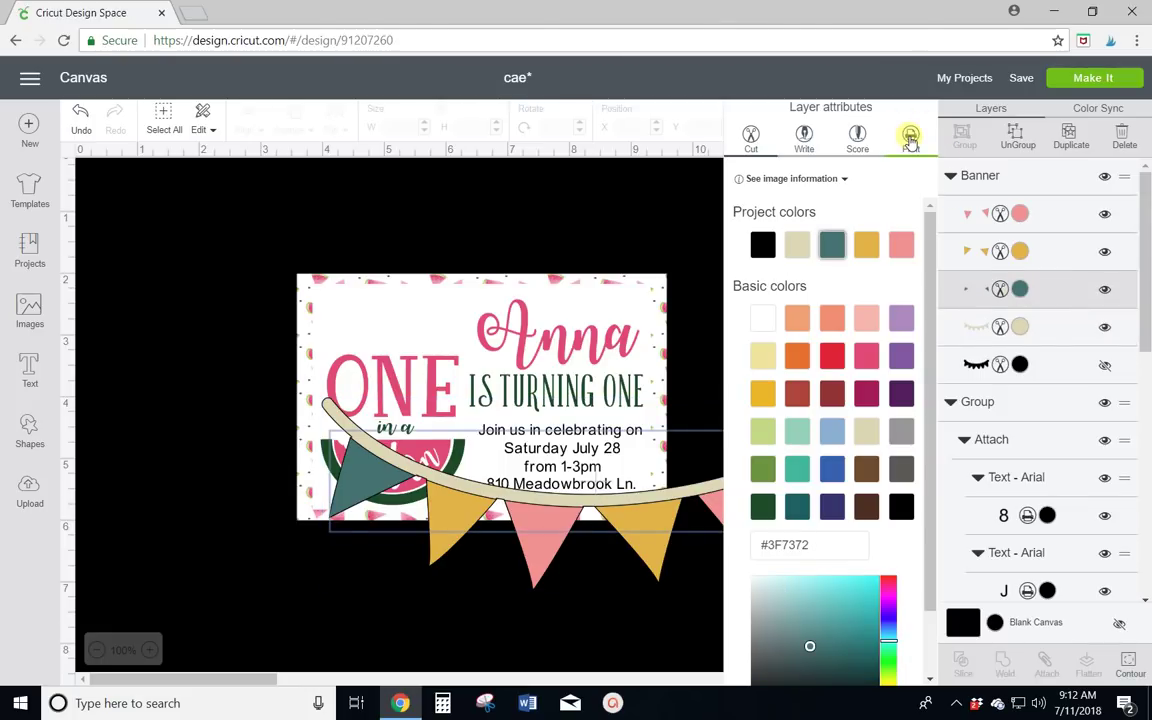
pyautogui.click(910, 138)
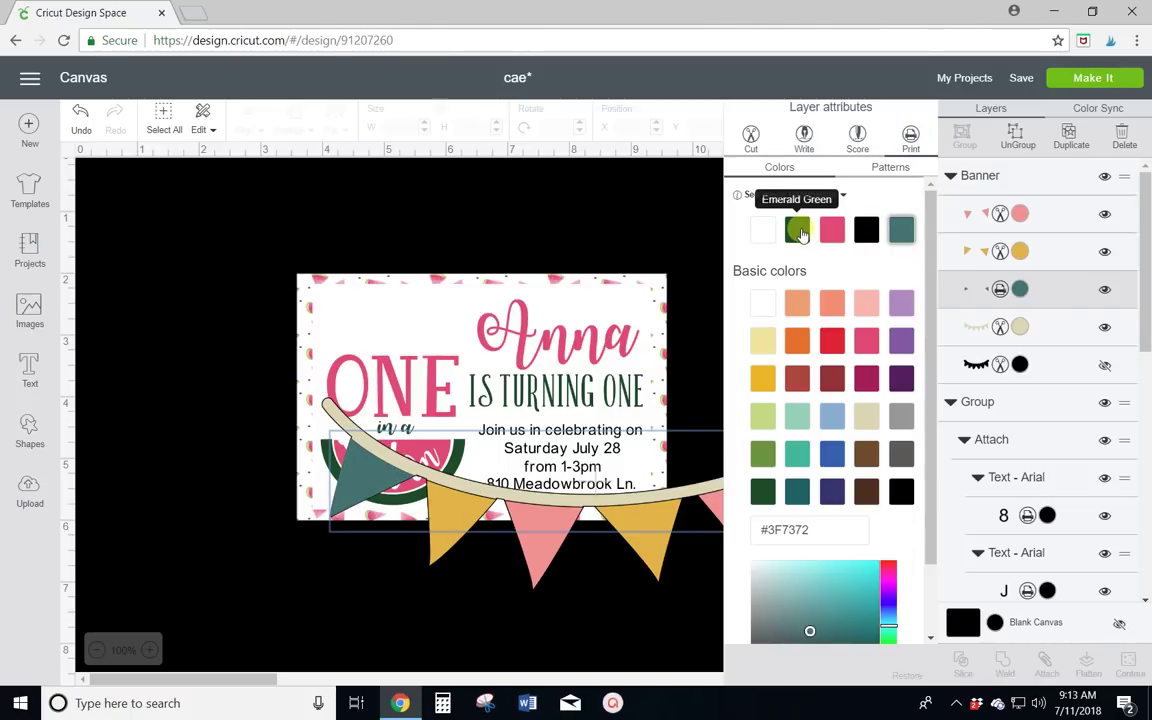
pyautogui.click(799, 232)
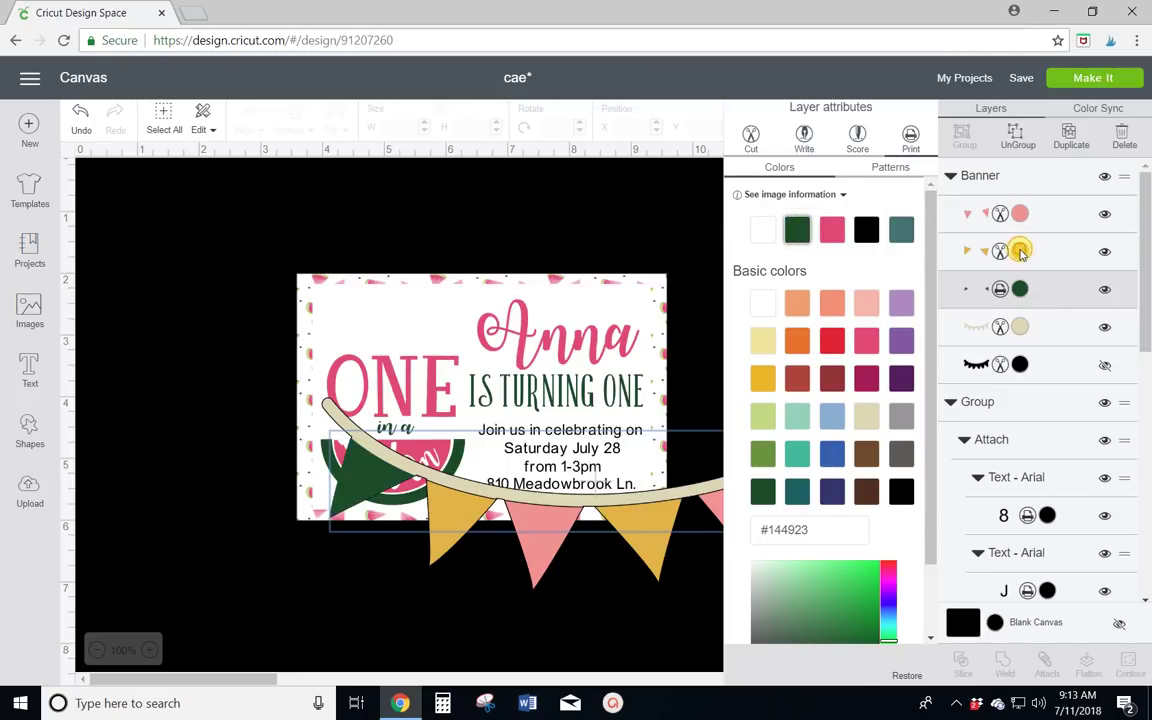
# Set the banner's yellow pennants to print in white and its light pink pennants to print in Rose Pink.
pyautogui.click(1020, 252)
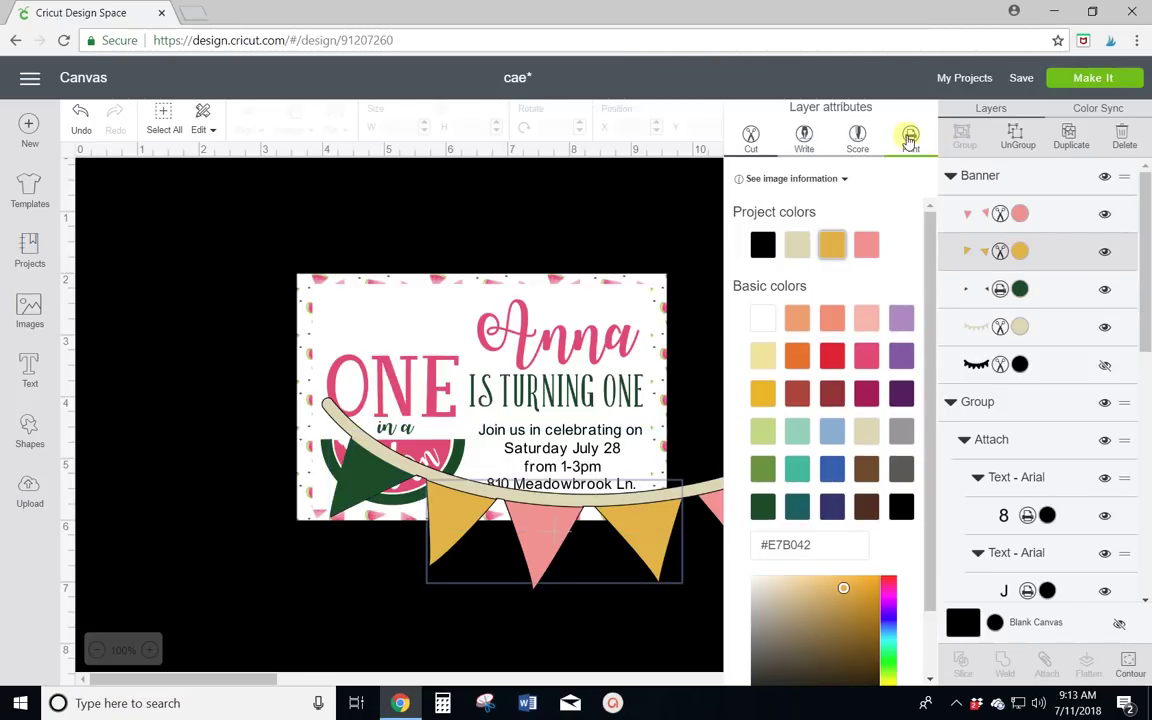
pyautogui.click(909, 140)
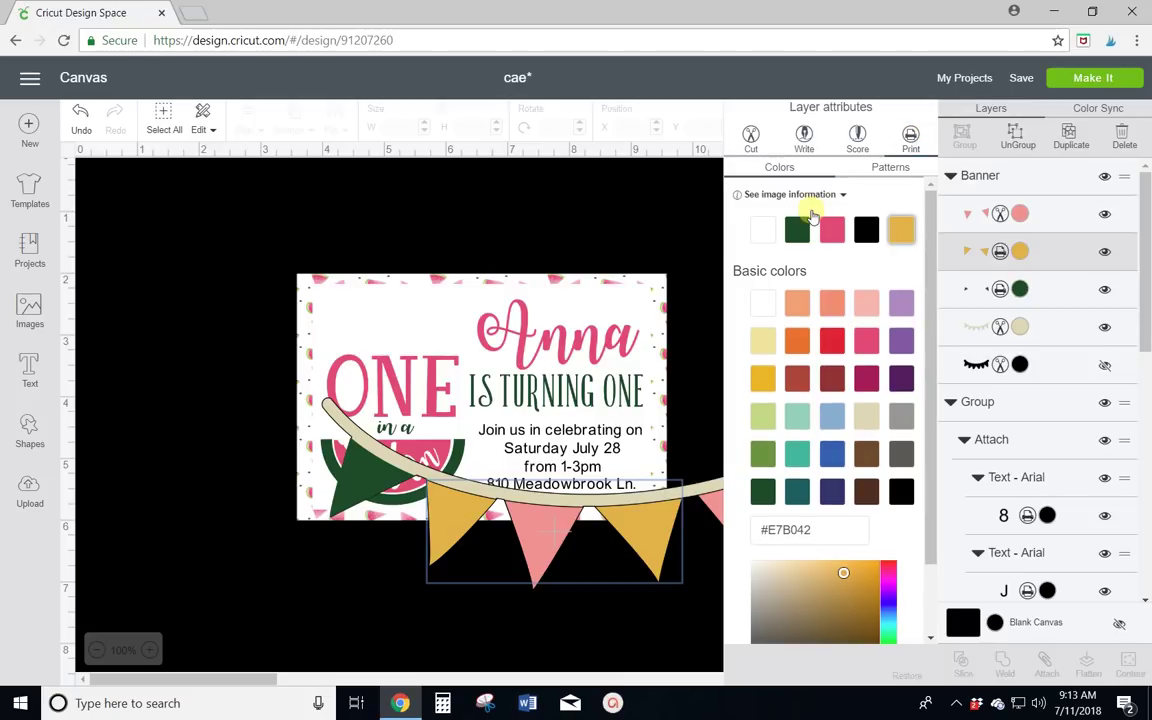
pyautogui.click(757, 238)
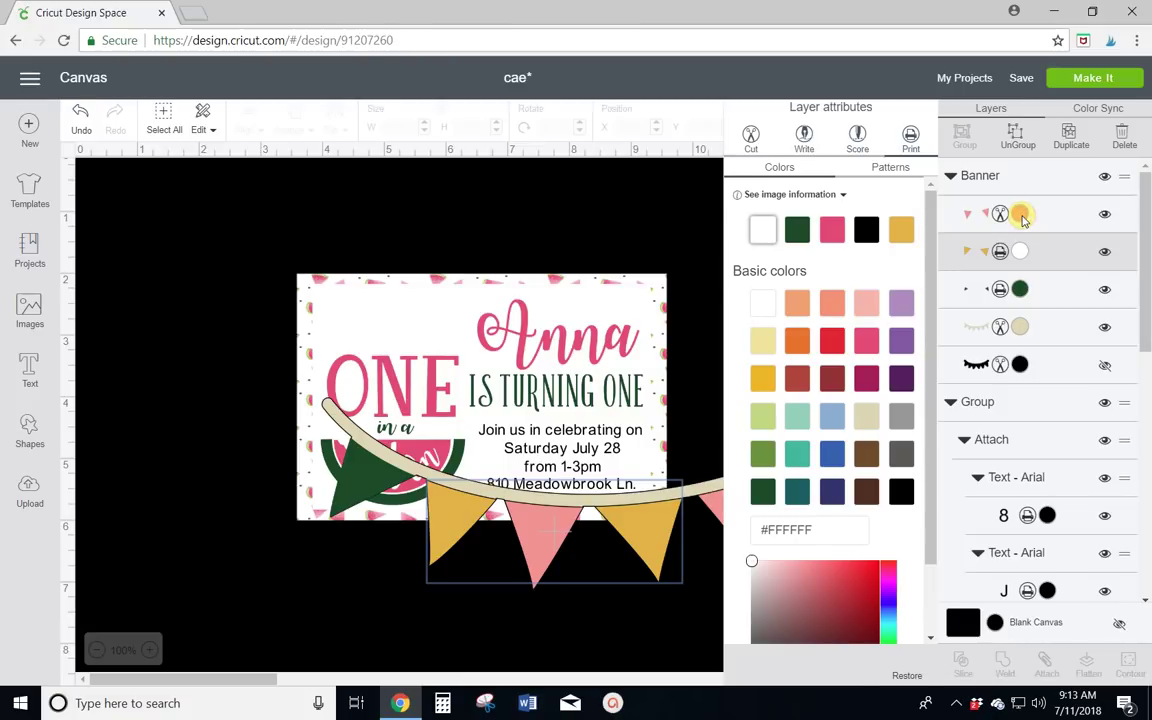
pyautogui.click(1020, 215)
pyautogui.click(910, 138)
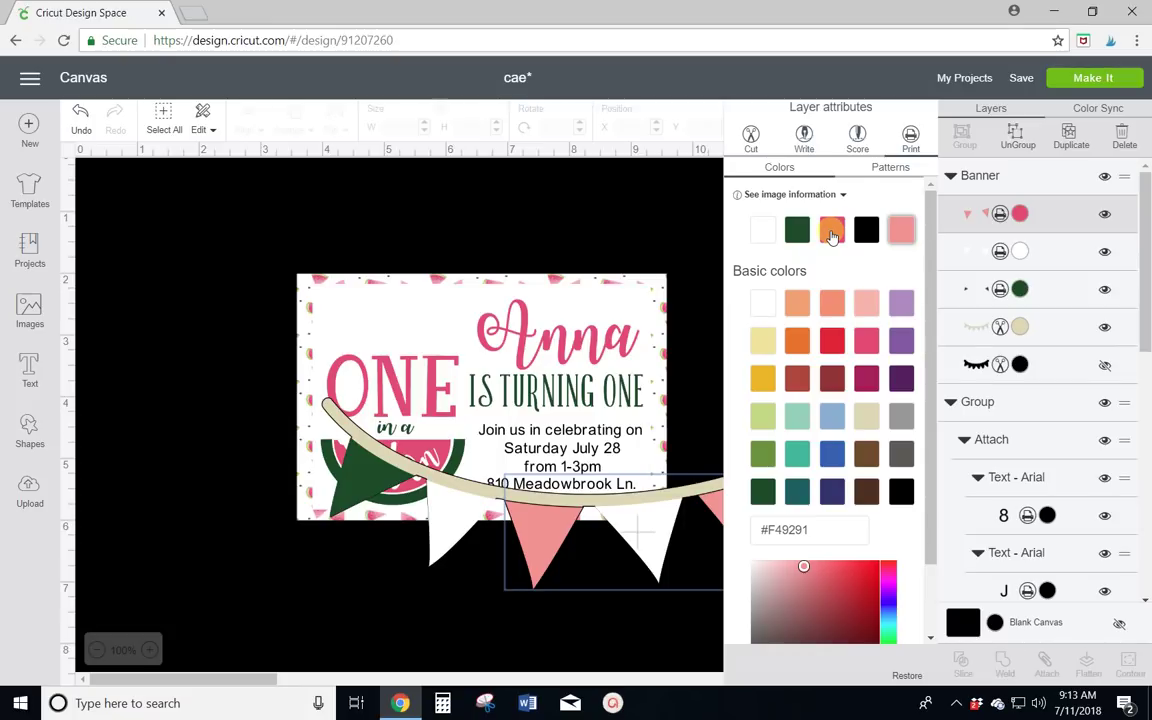
pyautogui.click(832, 236)
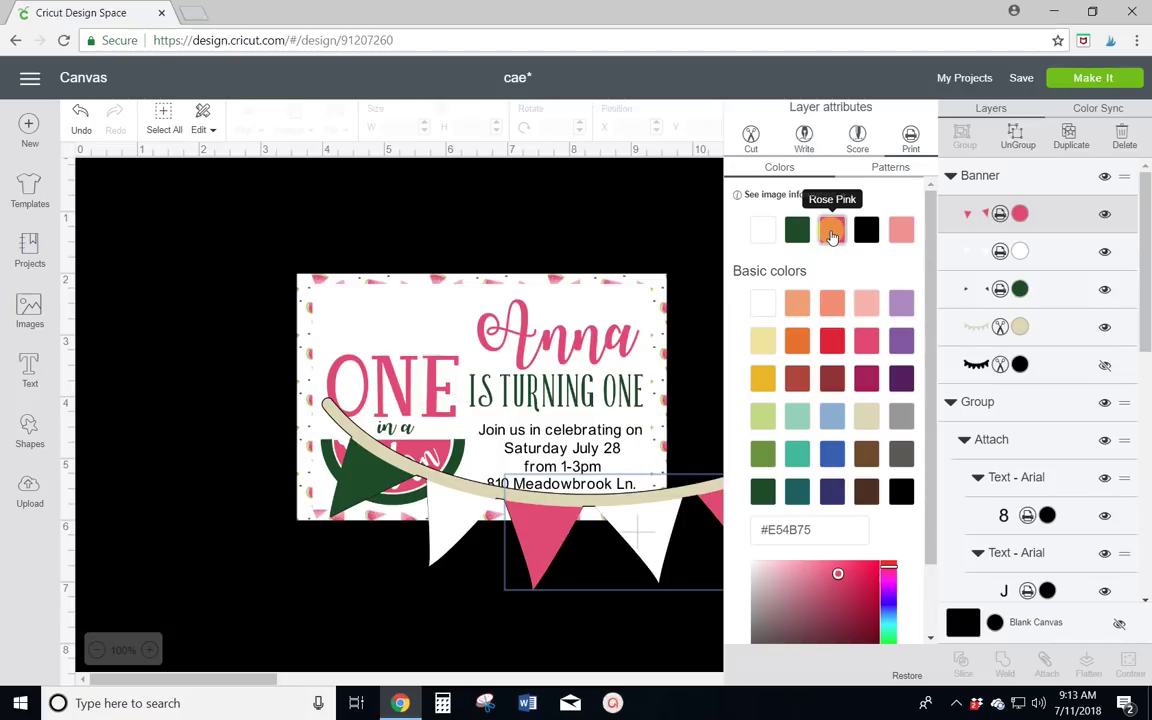
# Recolor the banner's white pennants light pink (#F9B6AD) and set the cream string to print.
pyautogui.click(1020, 253)
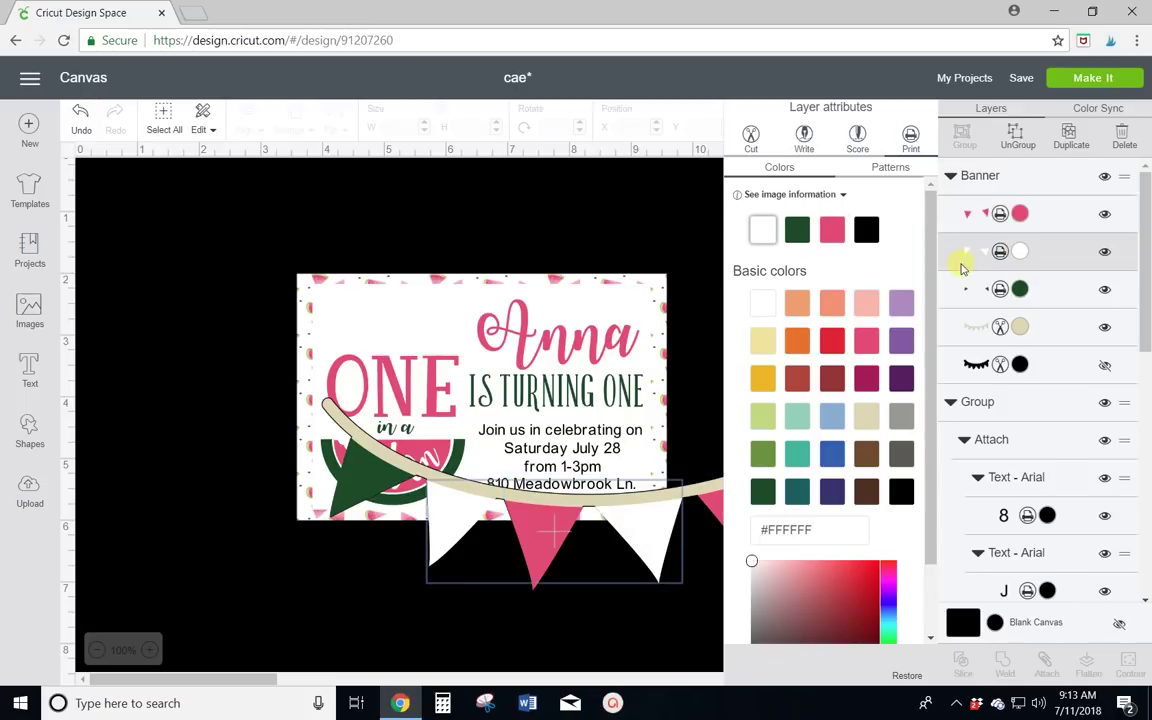
pyautogui.click(862, 310)
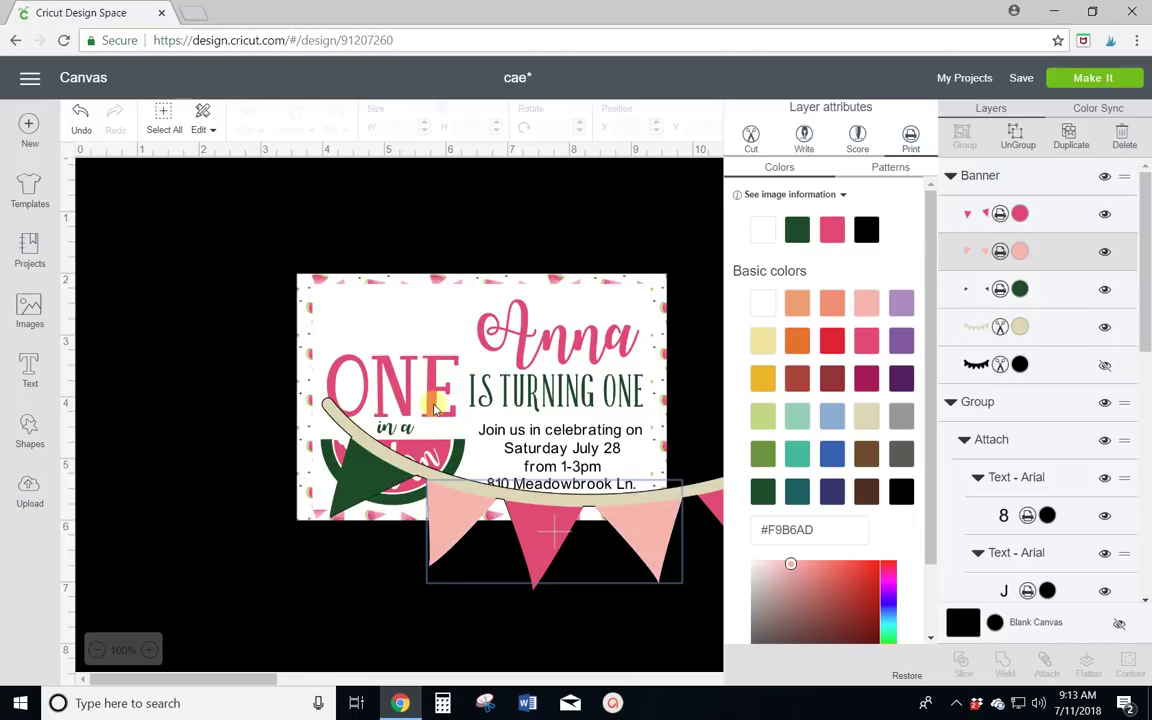
pyautogui.click(1021, 328)
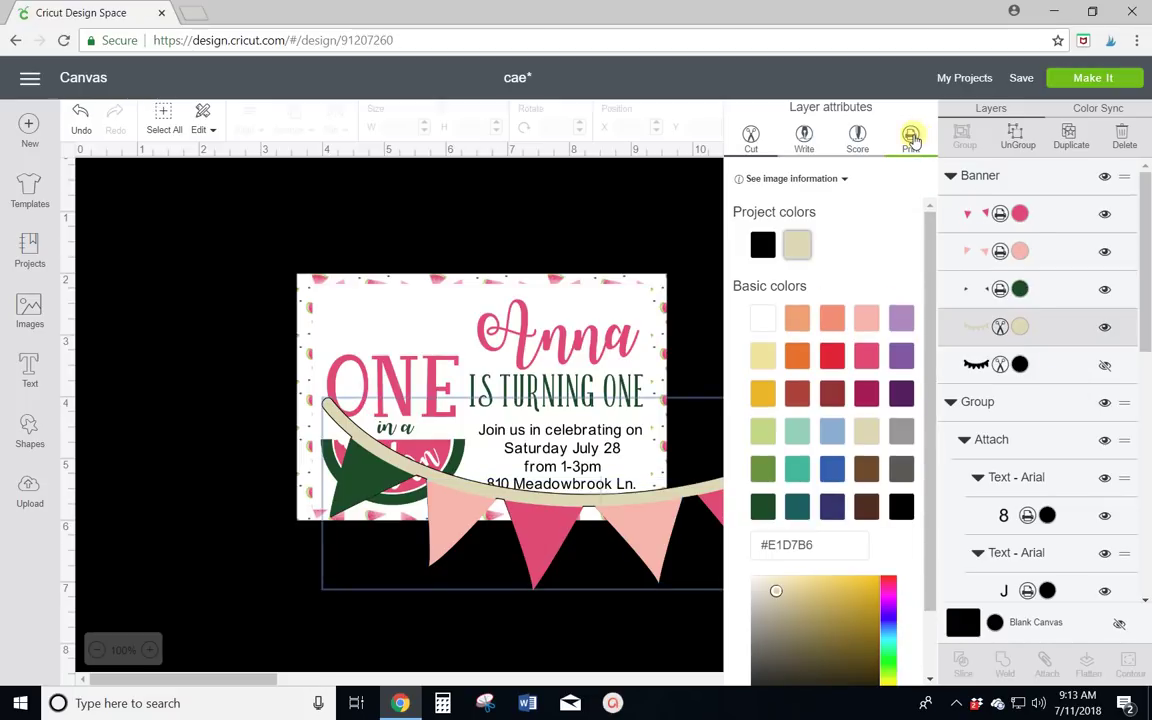
pyautogui.click(910, 138)
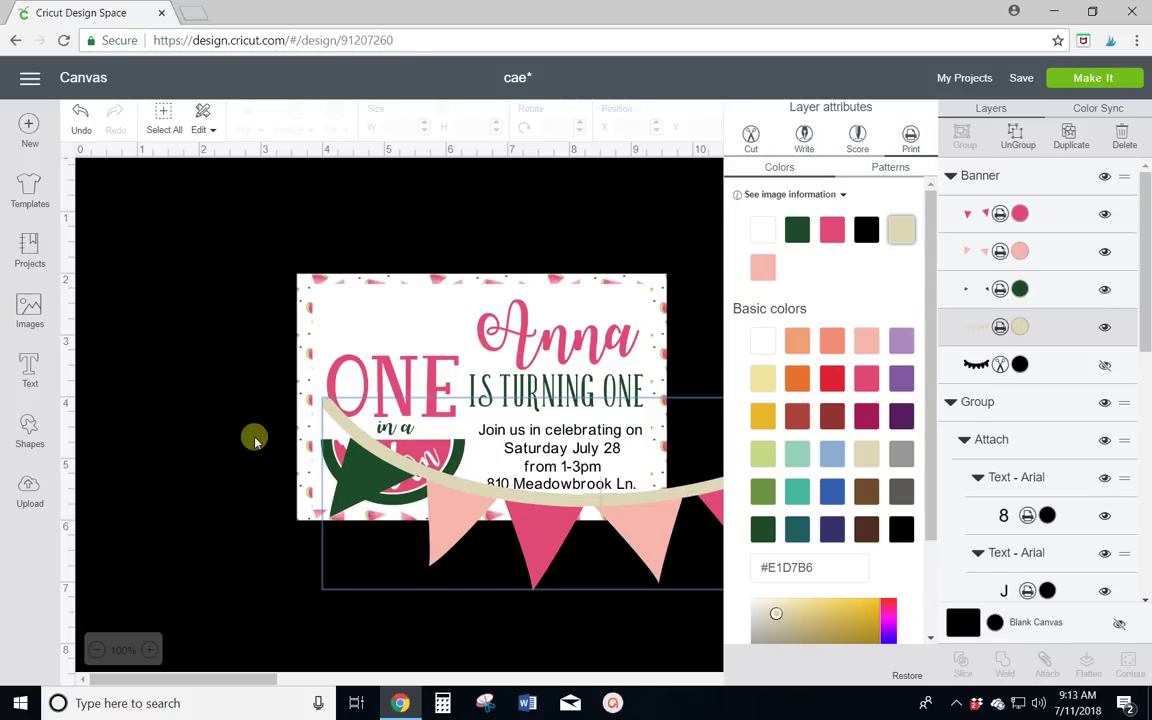
pyautogui.click(216, 443)
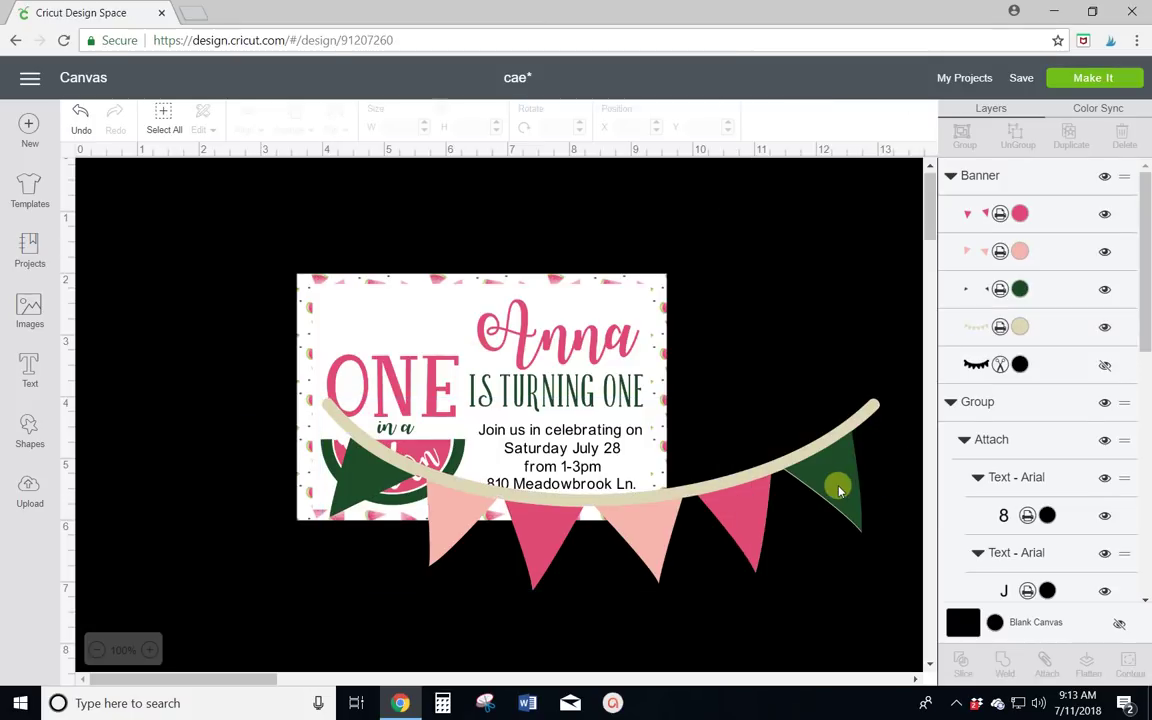
# Shrink the banner proportionally to about 4.432" by 1.534" and move it above the ONE text at about X 3.112, Y 2.111.
pyautogui.click(893, 396)
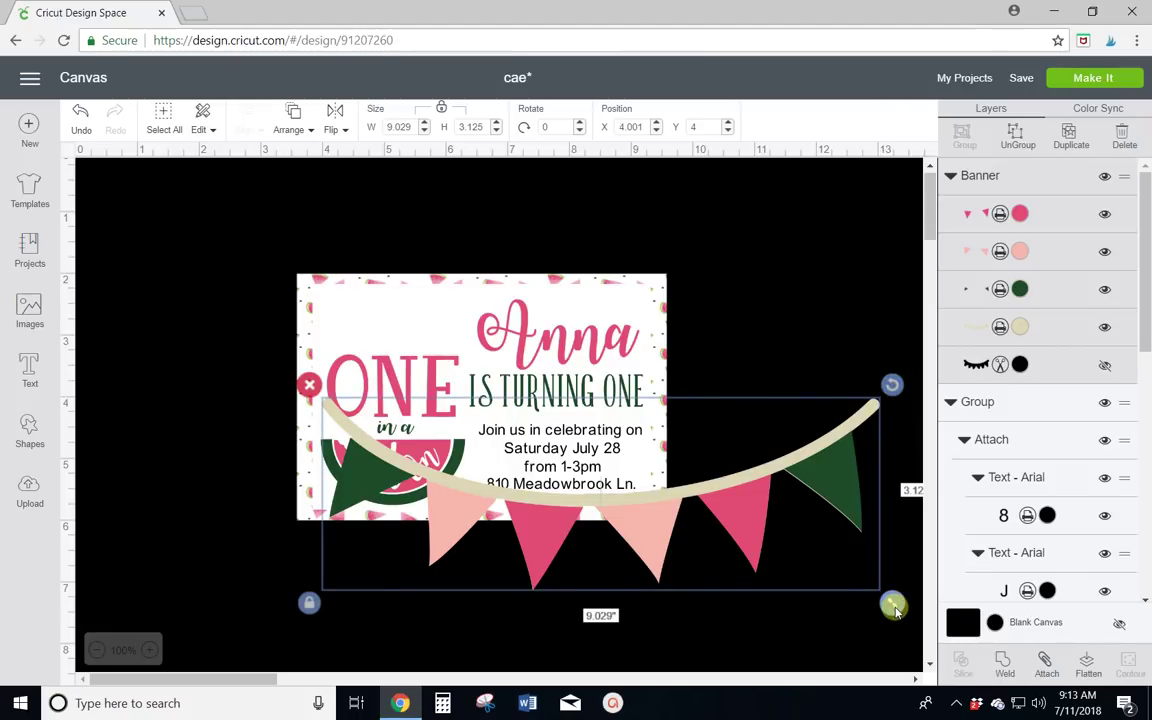
pyautogui.moveTo(893, 605); pyautogui.dragTo(546, 402)
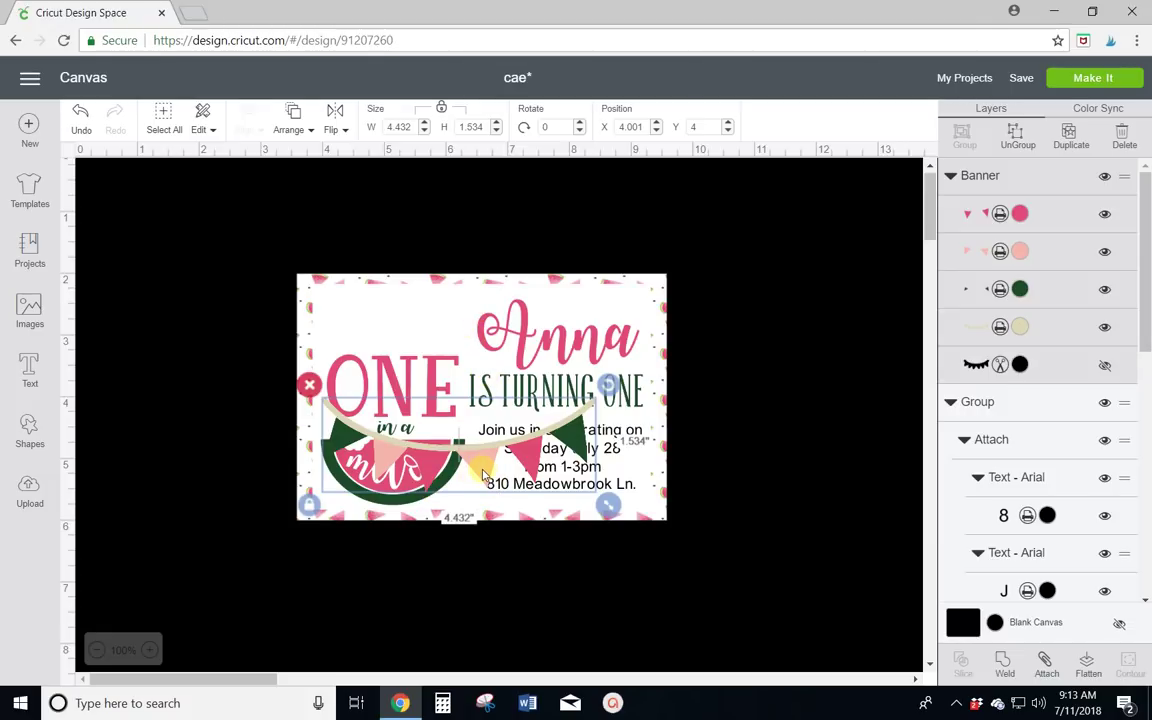
pyautogui.moveTo(483, 476); pyautogui.dragTo(345, 335)
pyautogui.moveTo(348, 336); pyautogui.dragTo(390, 360)
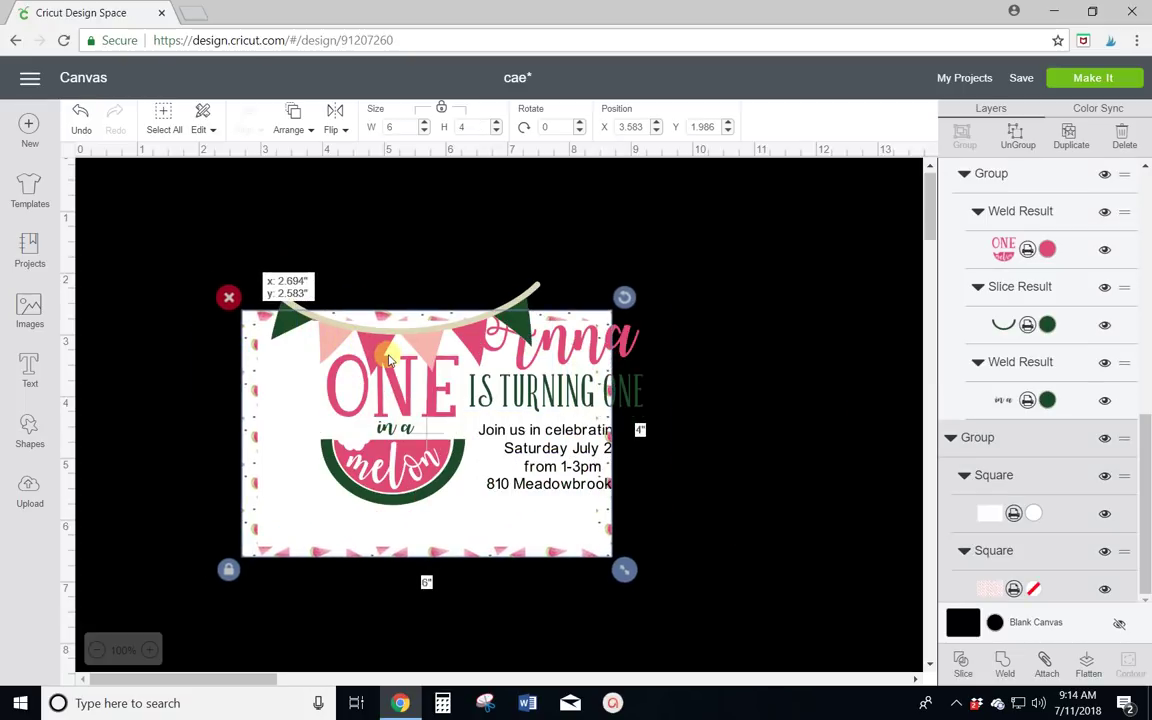
pyautogui.click(80, 113)
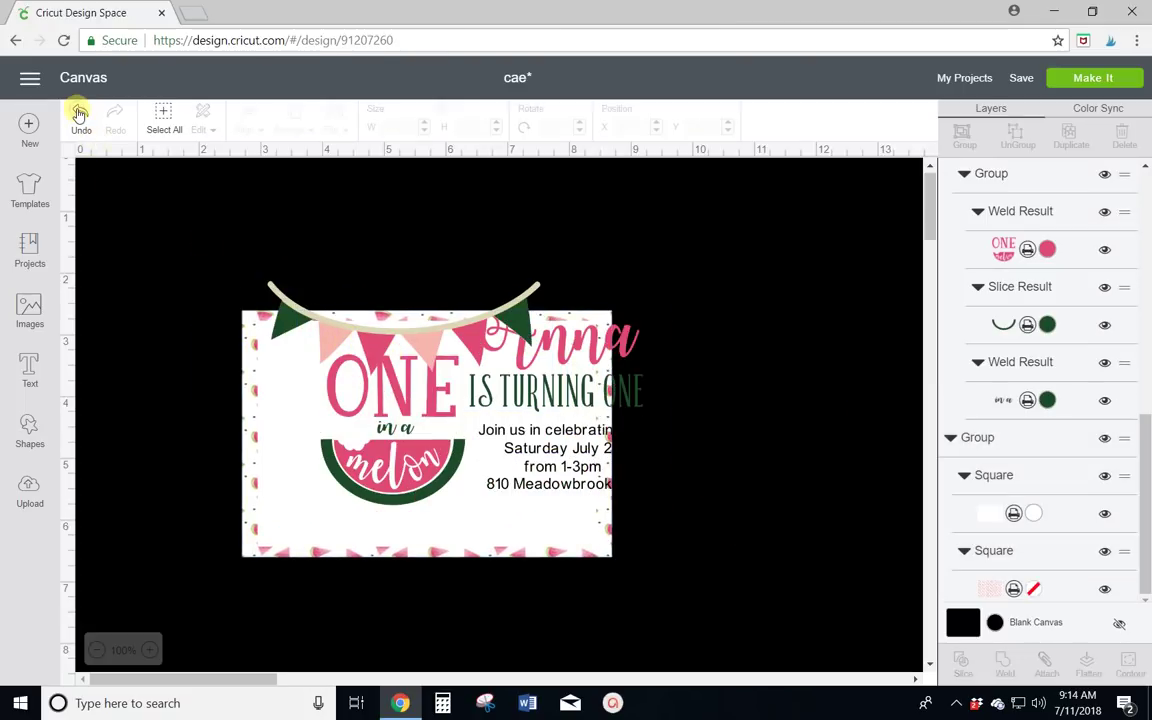
pyautogui.click(80, 113)
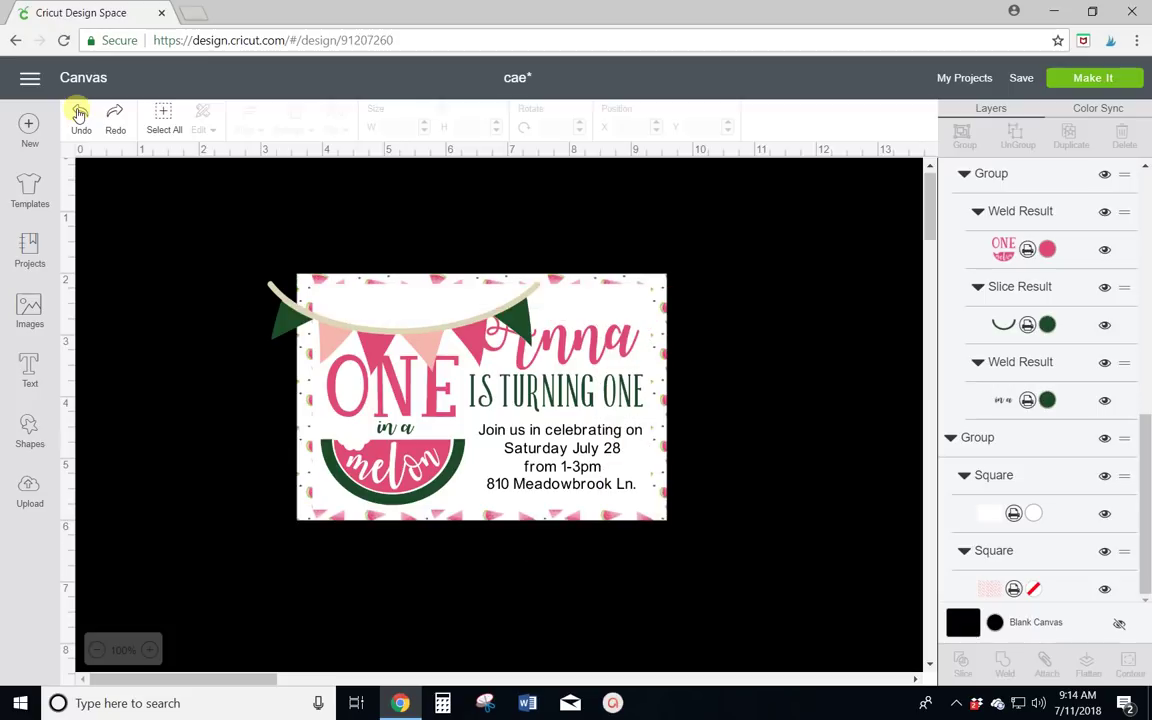
# Rotate the banner to about 341.93° and shrink it proportionally to about 3.242" by 1.746", placed at about X 3.455, Y 1.843.
pyautogui.click(428, 357)
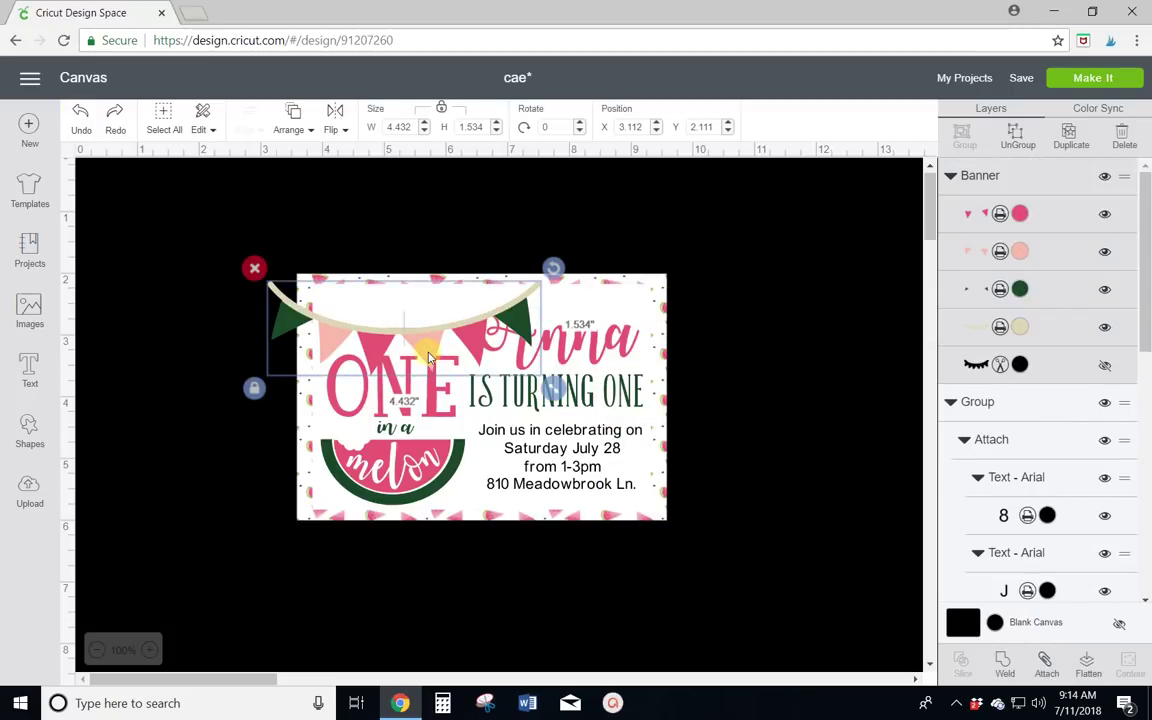
pyautogui.moveTo(561, 276); pyautogui.dragTo(549, 214)
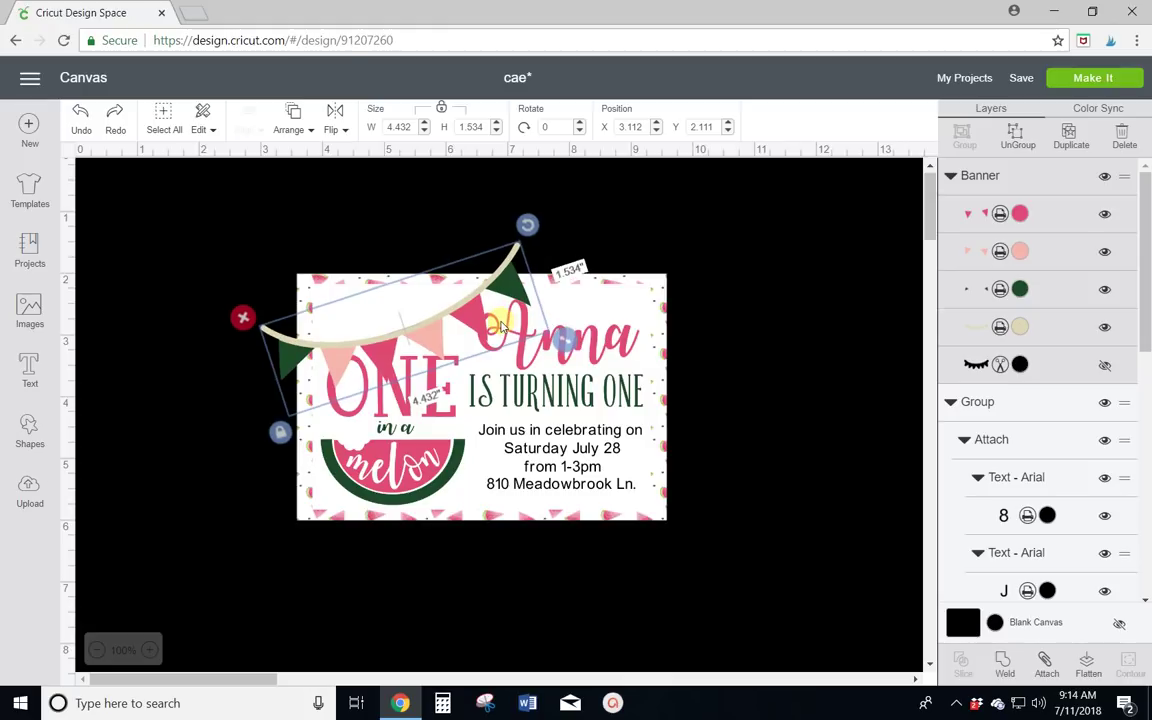
pyautogui.click(508, 286)
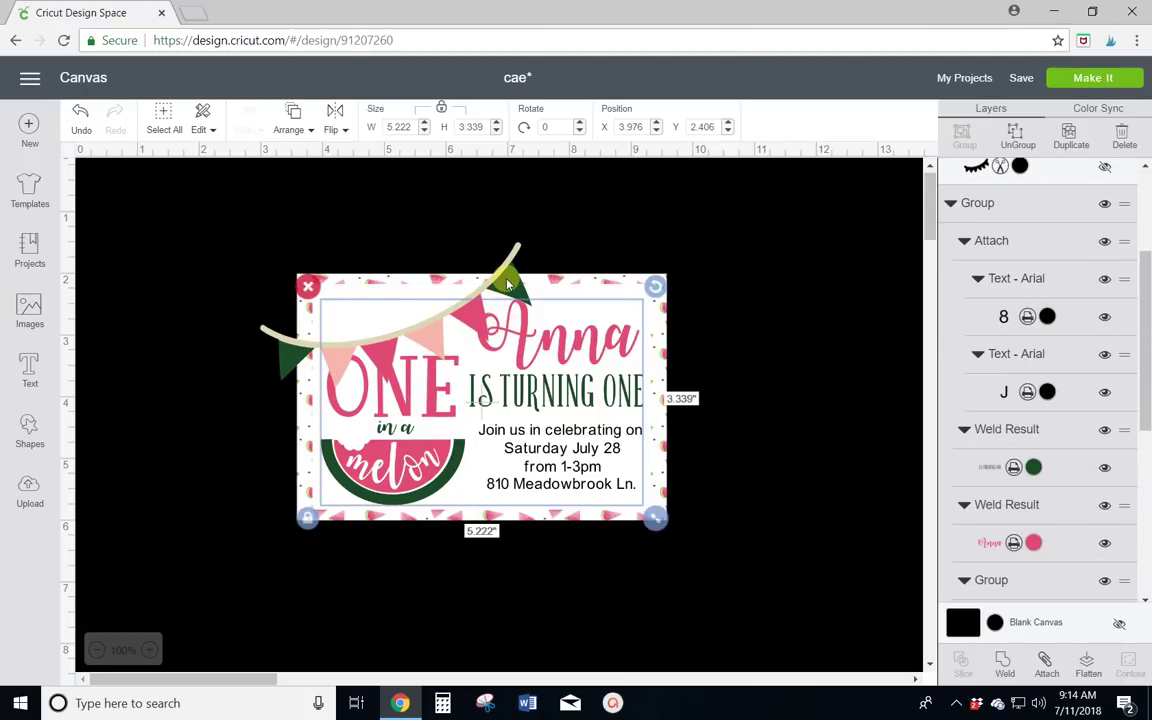
pyautogui.click(508, 286)
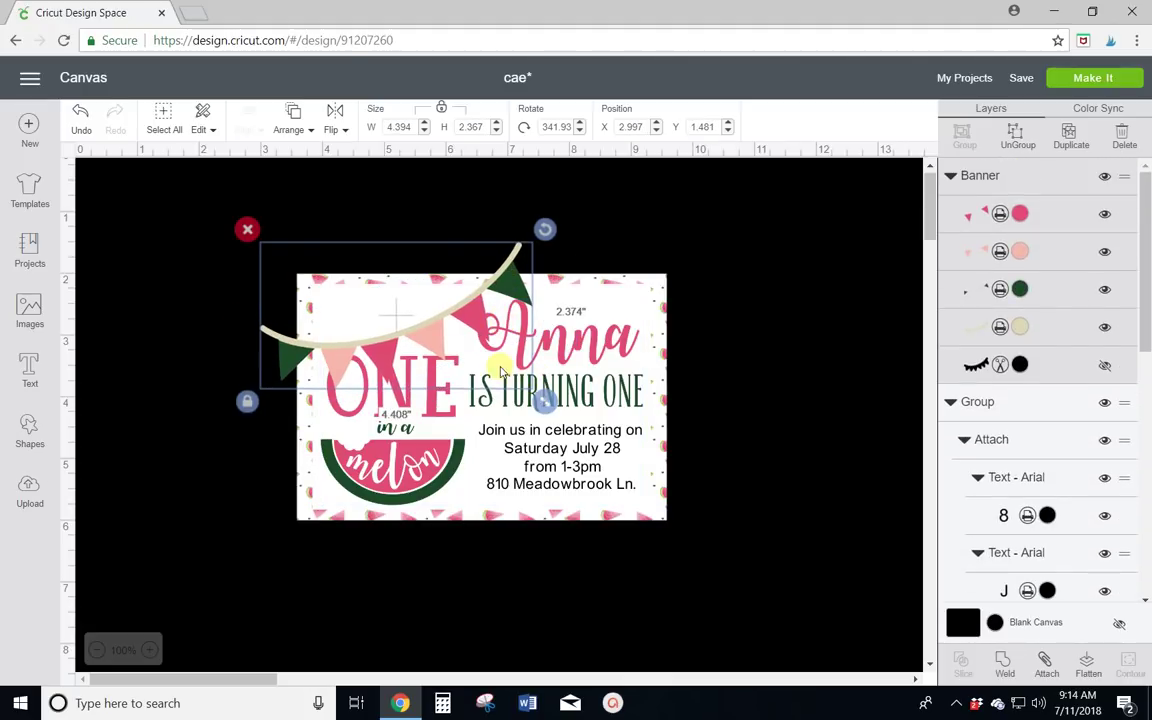
pyautogui.moveTo(503, 371); pyautogui.dragTo(426, 340)
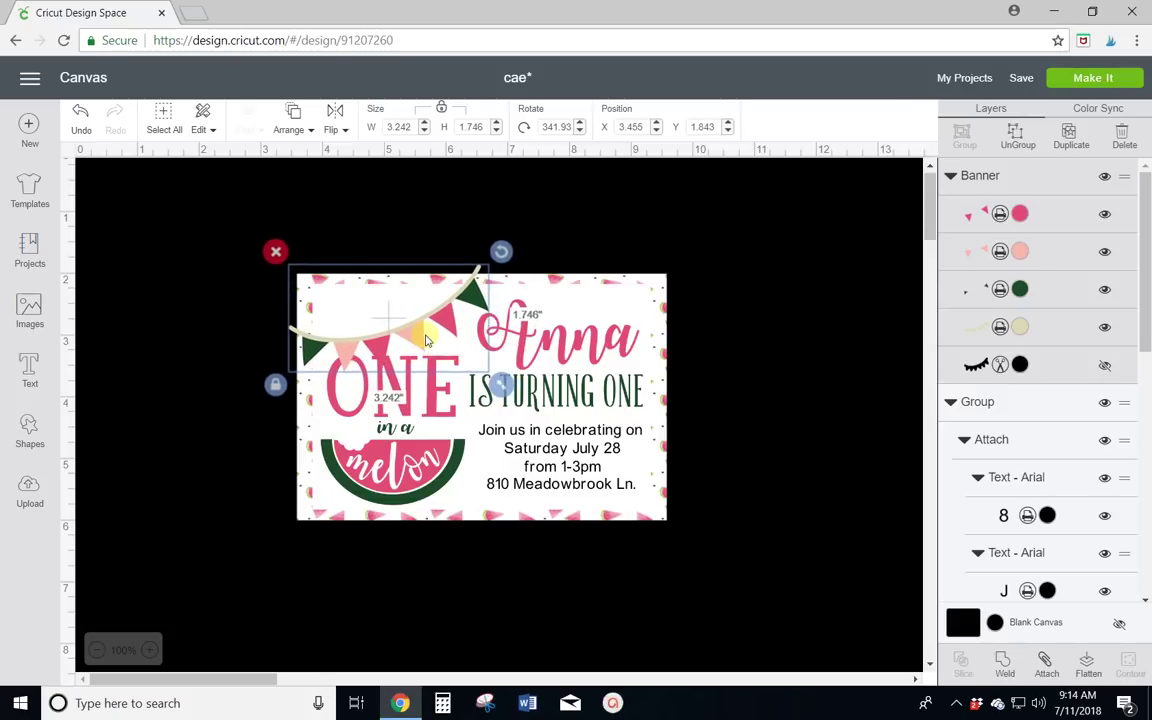
# Shrink the banner proportionally and fit it within the card's upper-left corner, above the ONE text.
pyautogui.click(778, 463)
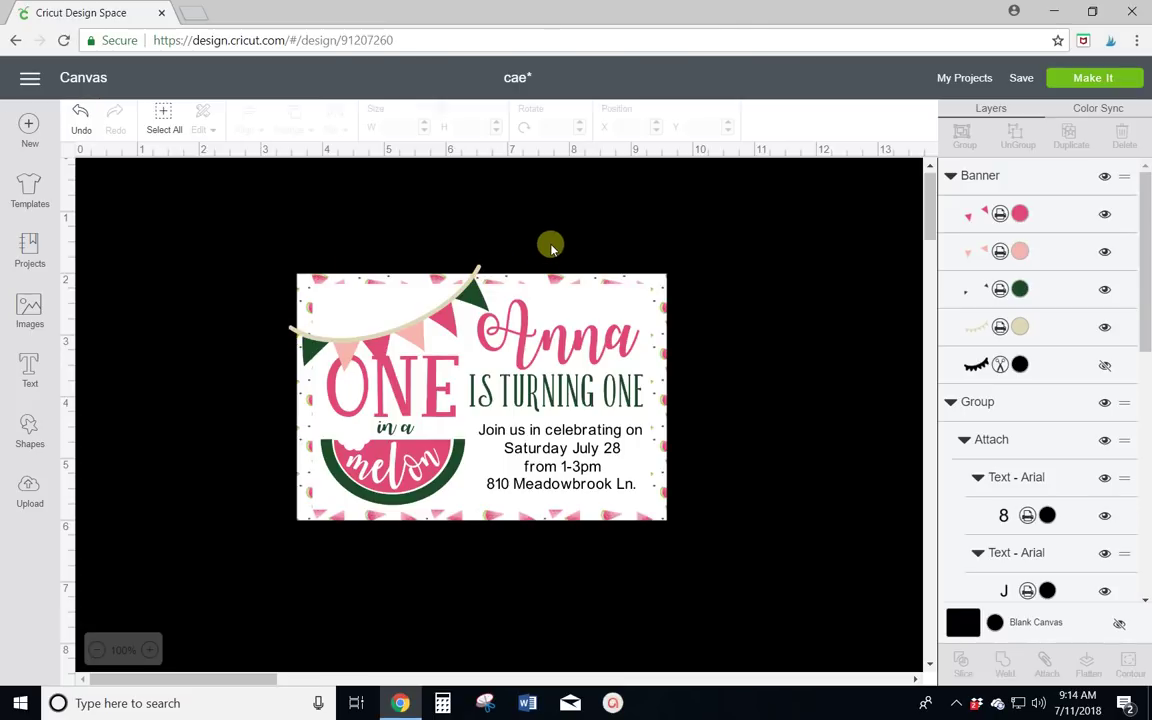
pyautogui.click(478, 298)
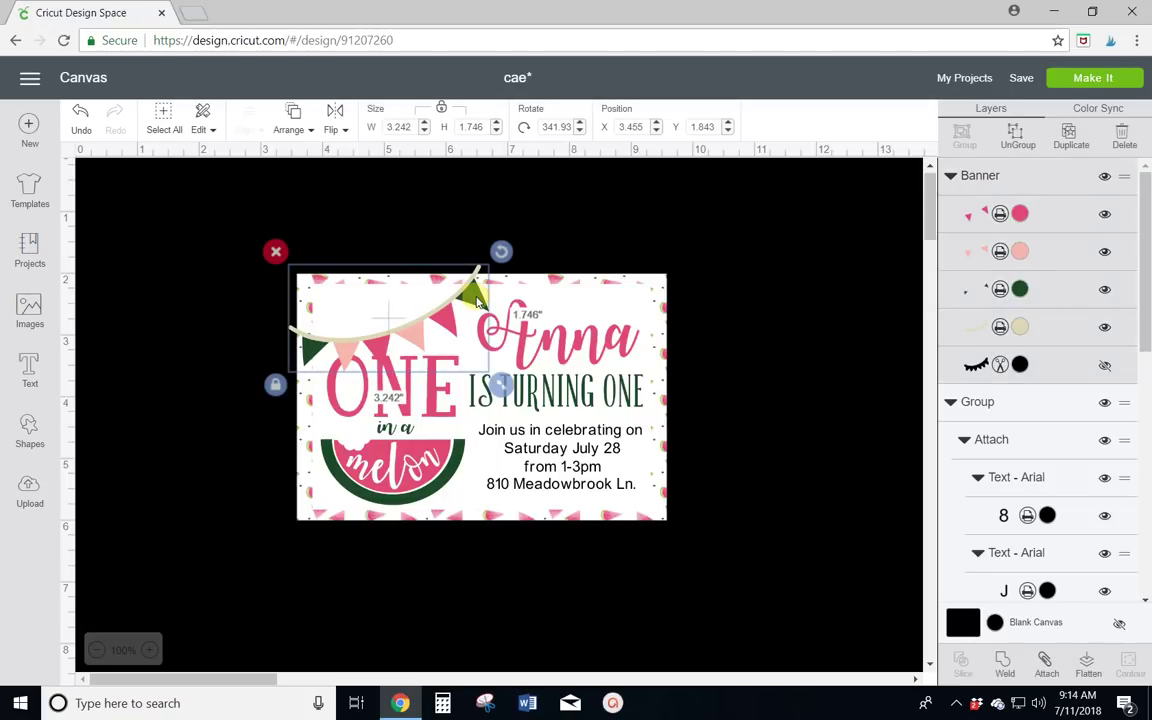
pyautogui.moveTo(504, 388); pyautogui.dragTo(482, 377)
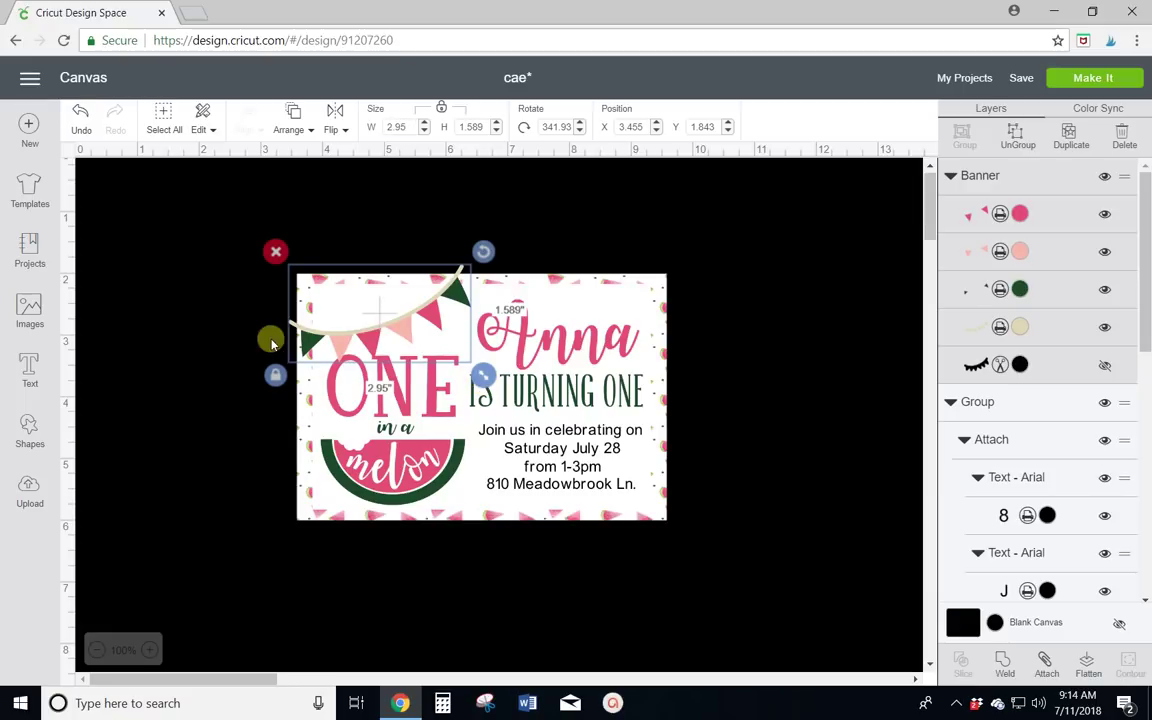
pyautogui.click(403, 329)
pyautogui.moveTo(405, 330)
pyautogui.mouseDown()
pyautogui.moveTo(415, 336)
pyautogui.moveTo(403, 327)
pyautogui.mouseUp()
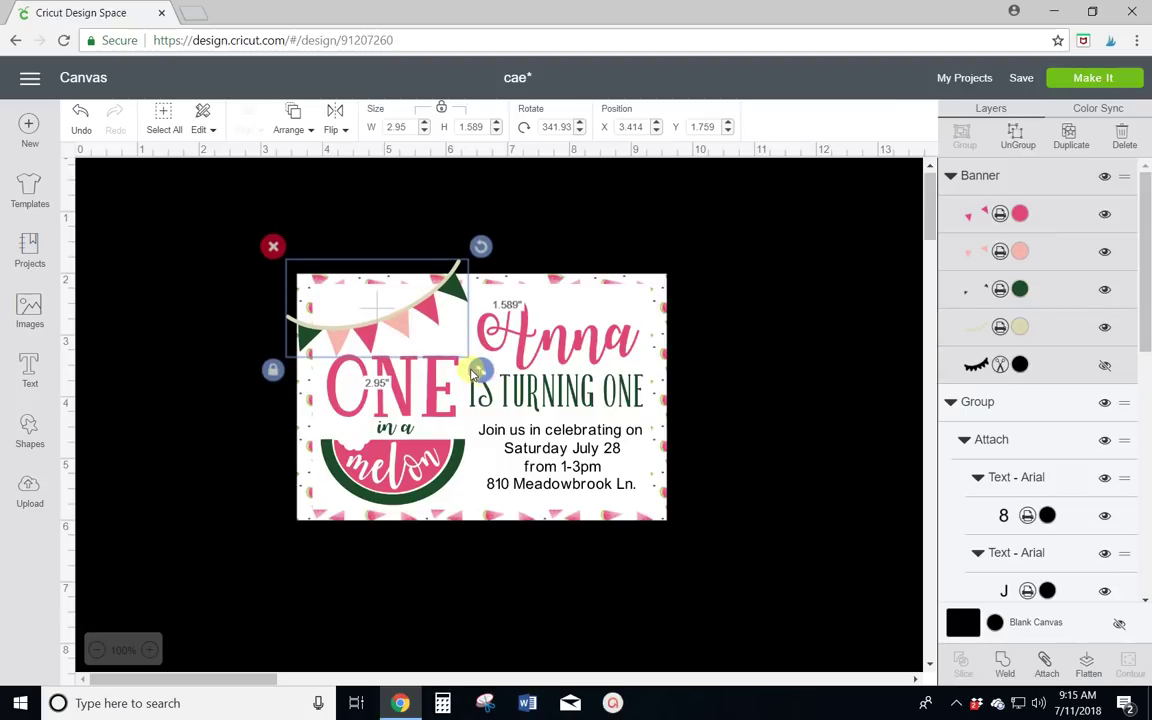
pyautogui.moveTo(484, 375); pyautogui.dragTo(397, 332)
pyautogui.click(391, 231)
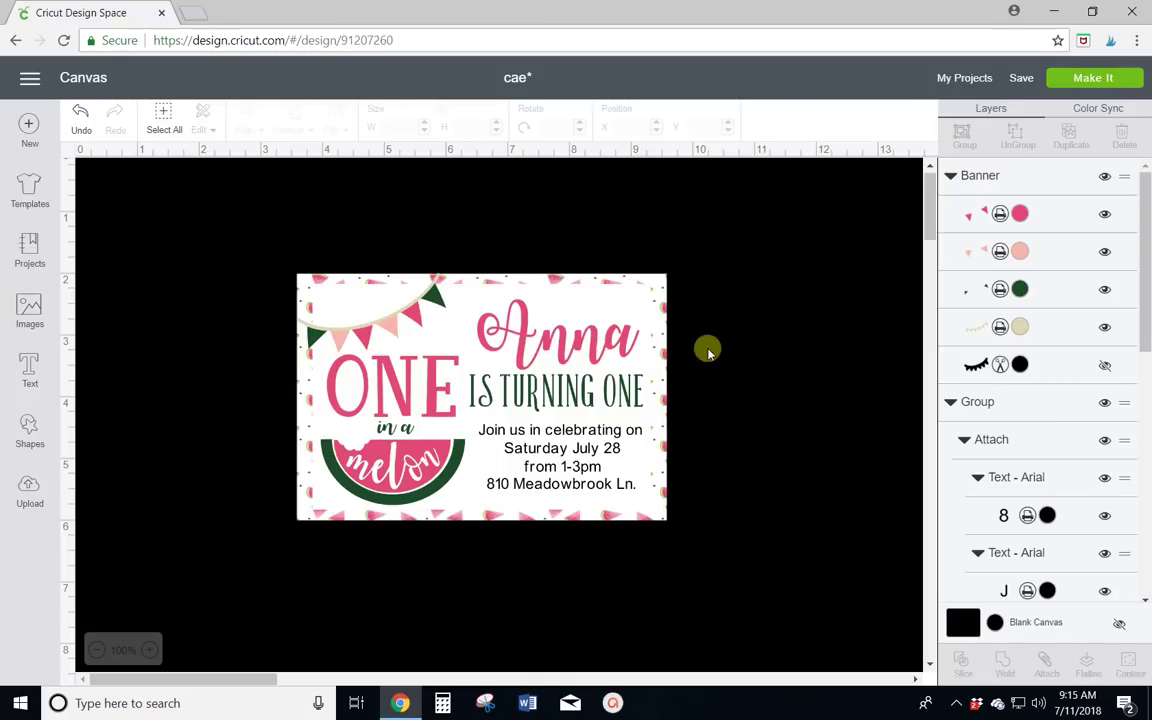
# Group all of the invitation's elements and save the project.
pyautogui.moveTo(712, 566); pyautogui.dragTo(710, 561)
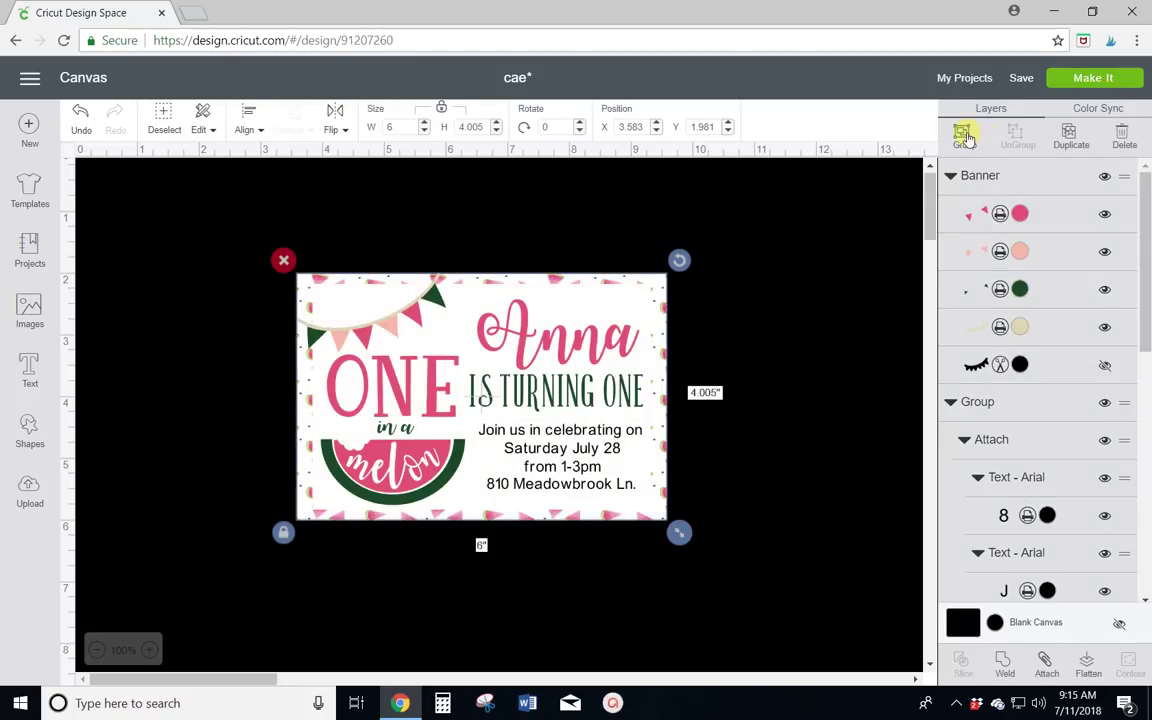
pyautogui.click(963, 137)
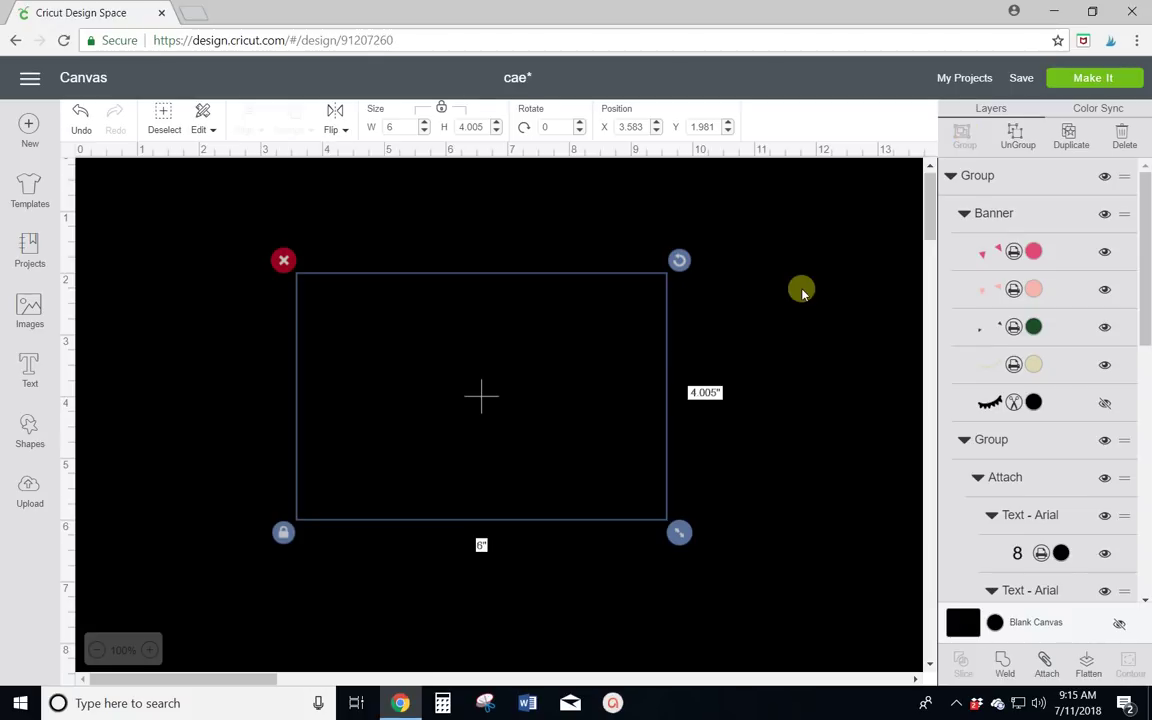
pyautogui.click(787, 485)
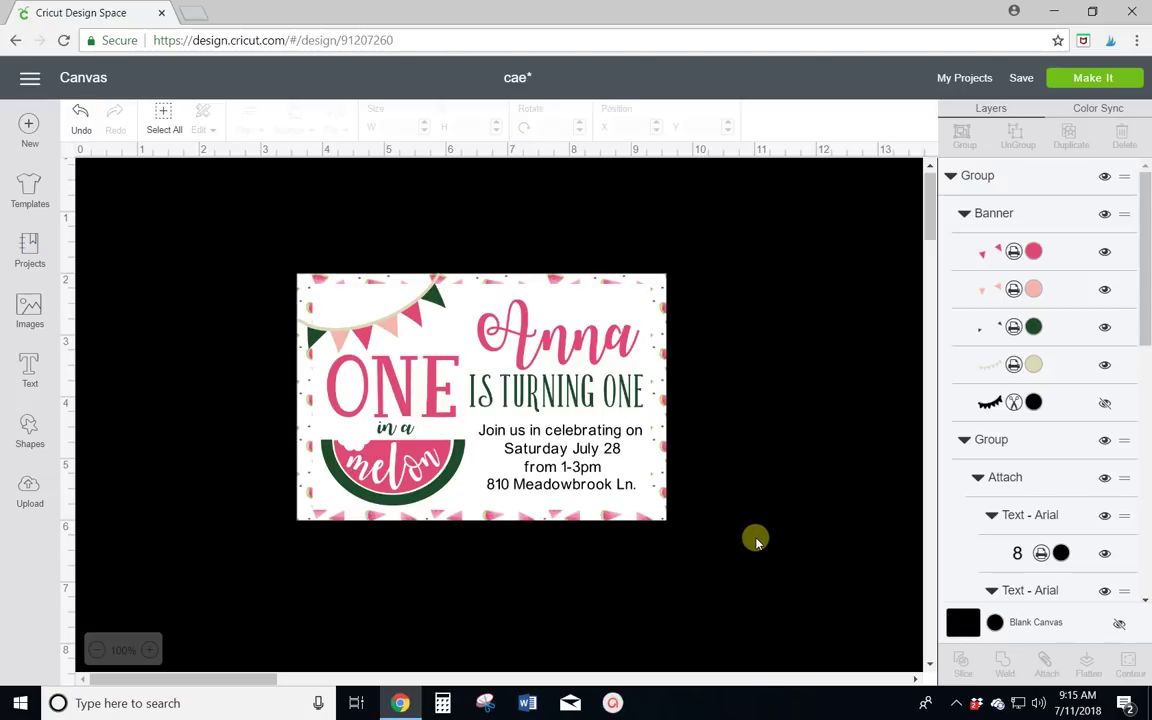
pyautogui.click(1025, 78)
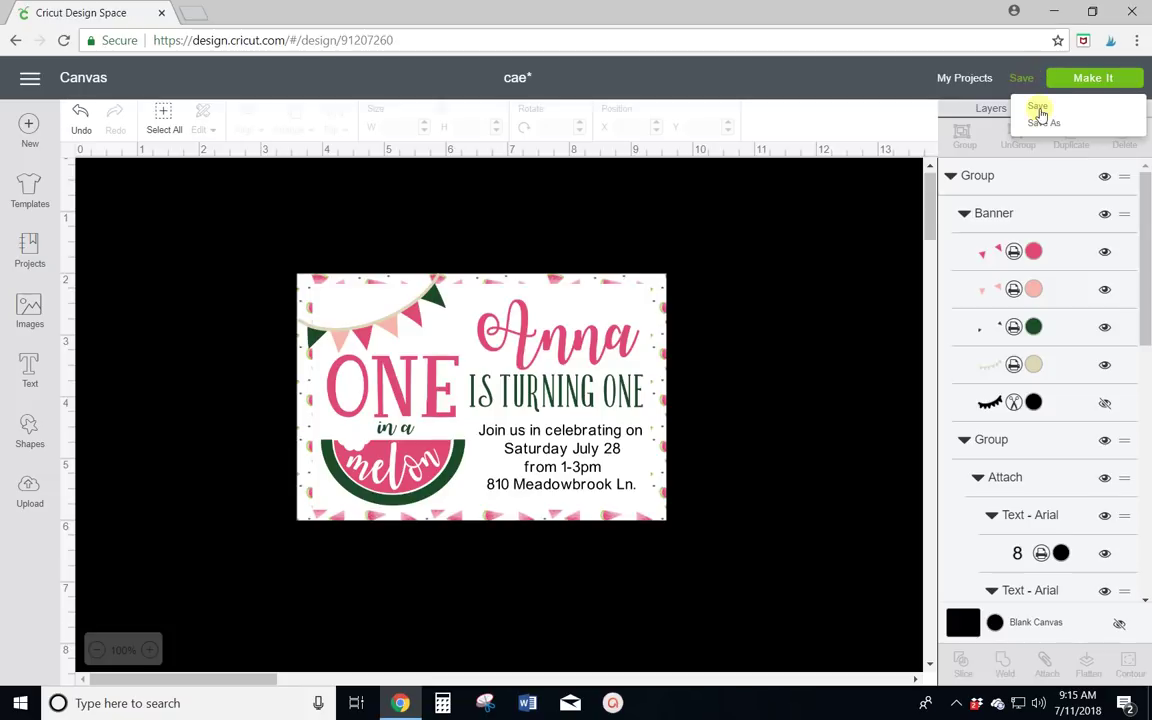
pyautogui.click(1040, 112)
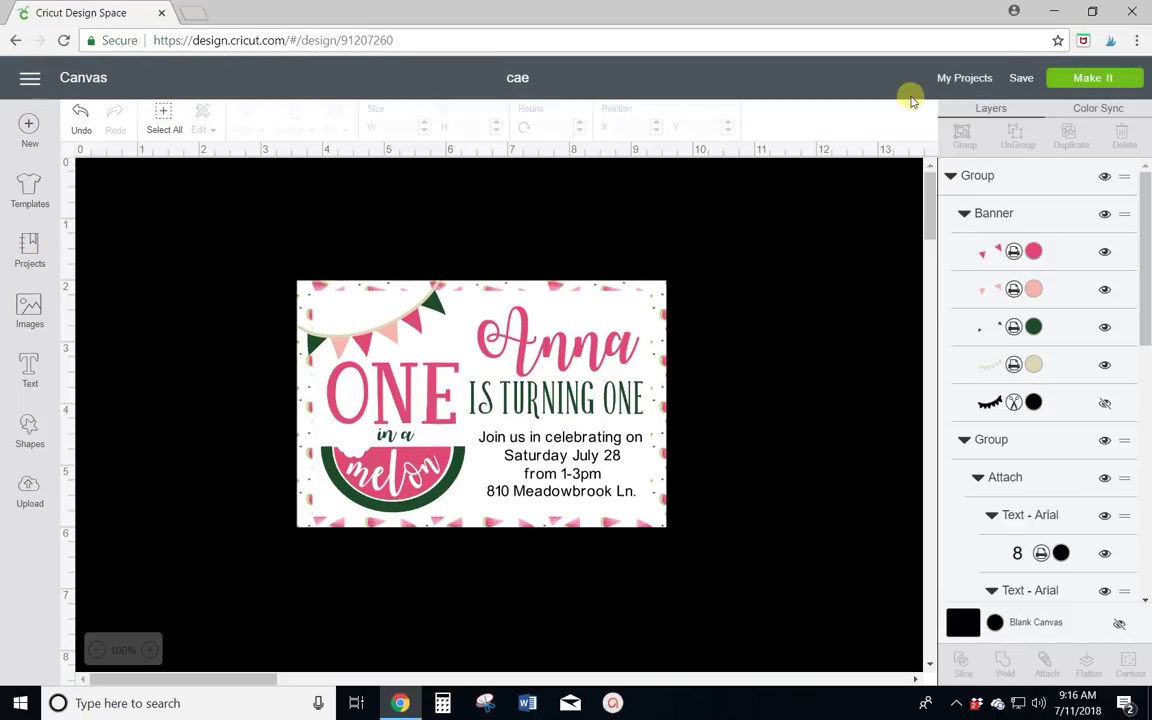
# Open the saved cae project's preview from My Projects and save its image to the Desktop as the JPG file watermelon.
pyautogui.click(960, 80)
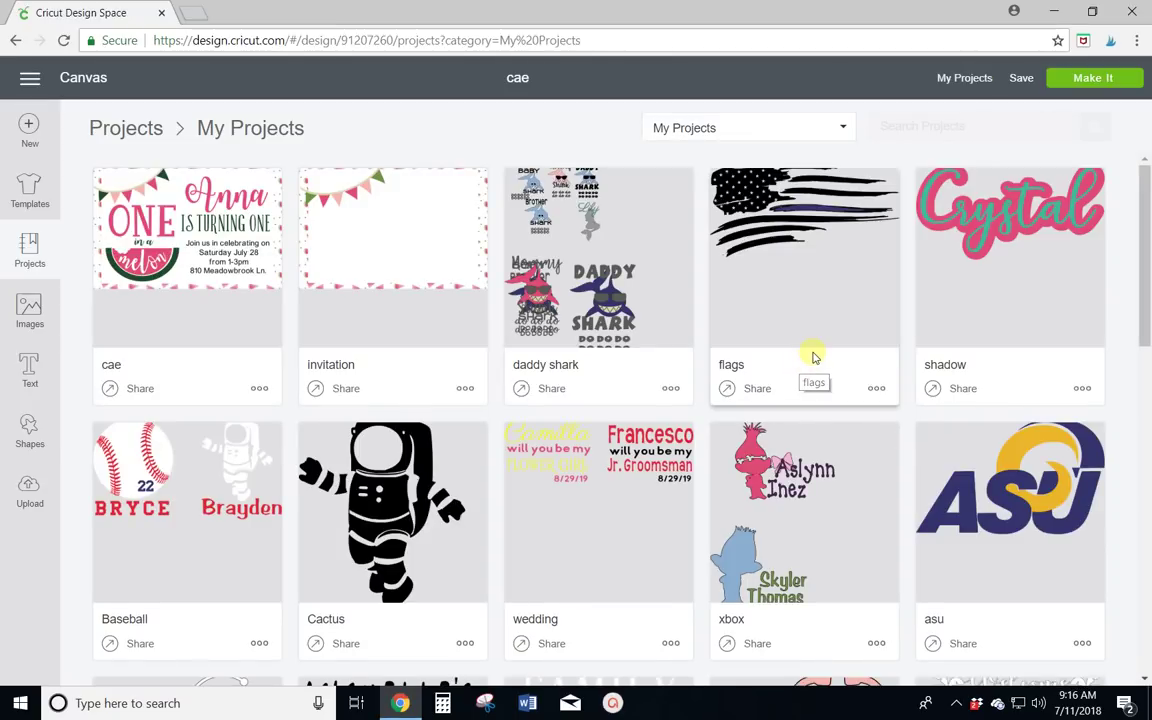
pyautogui.click(195, 228)
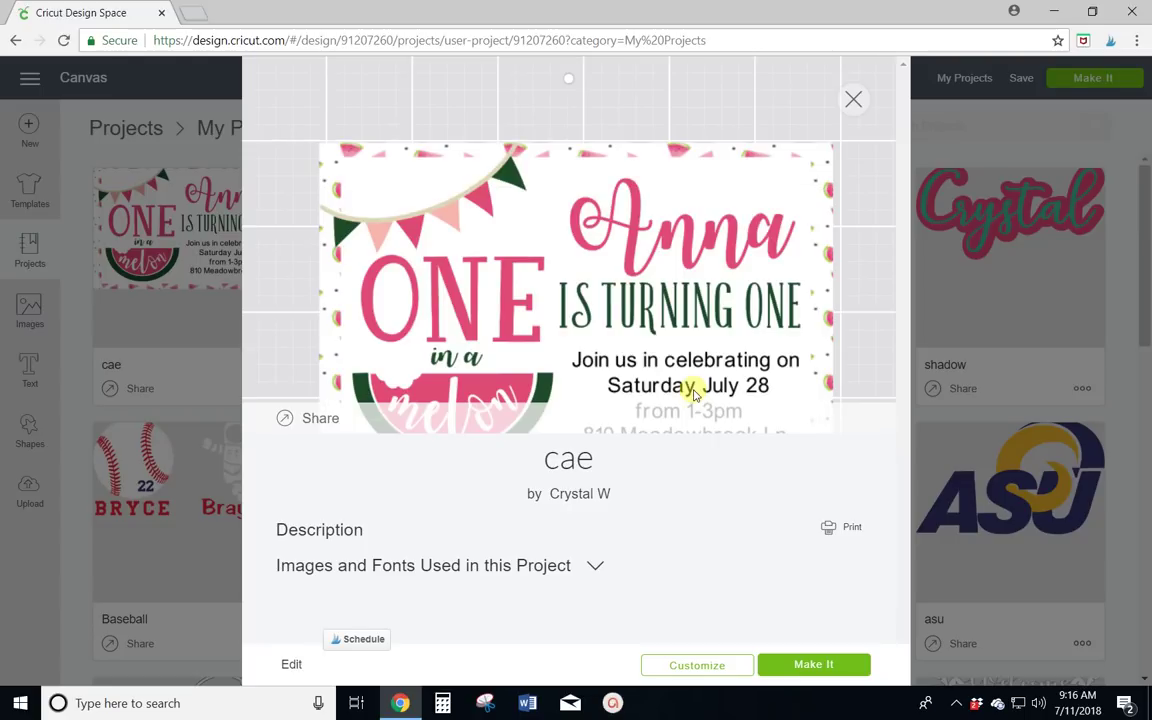
pyautogui.rightClick(613, 258)
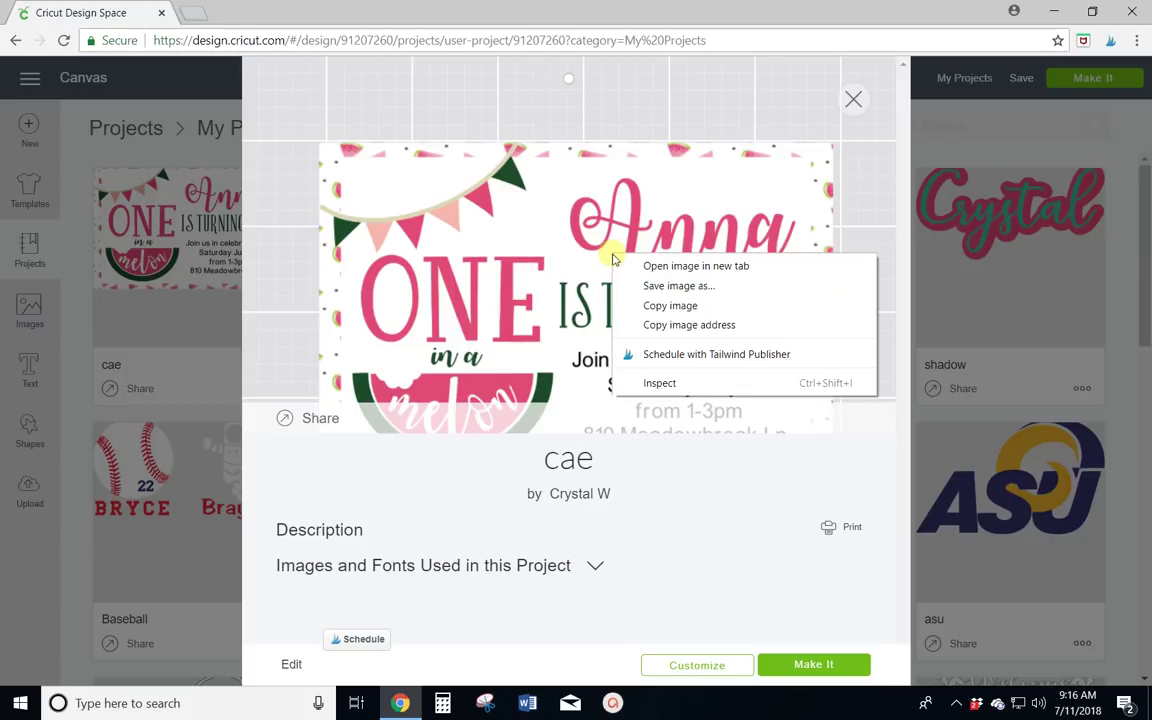
pyautogui.click(684, 288)
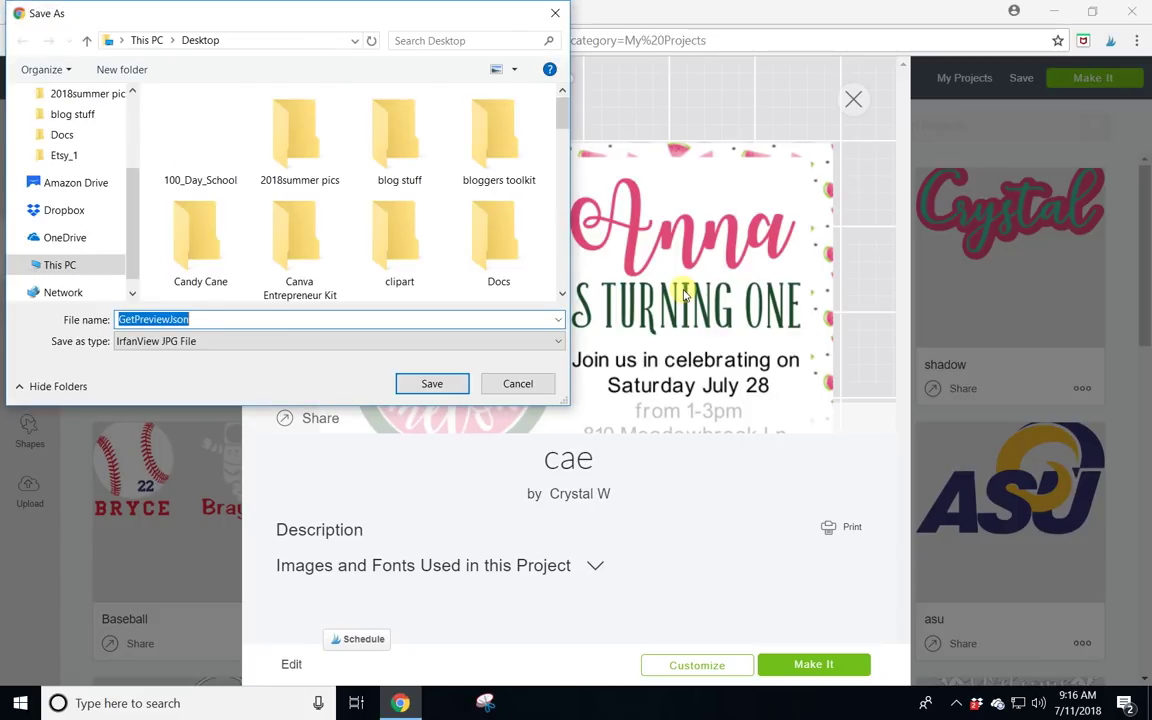
pyautogui.write('watermelon')
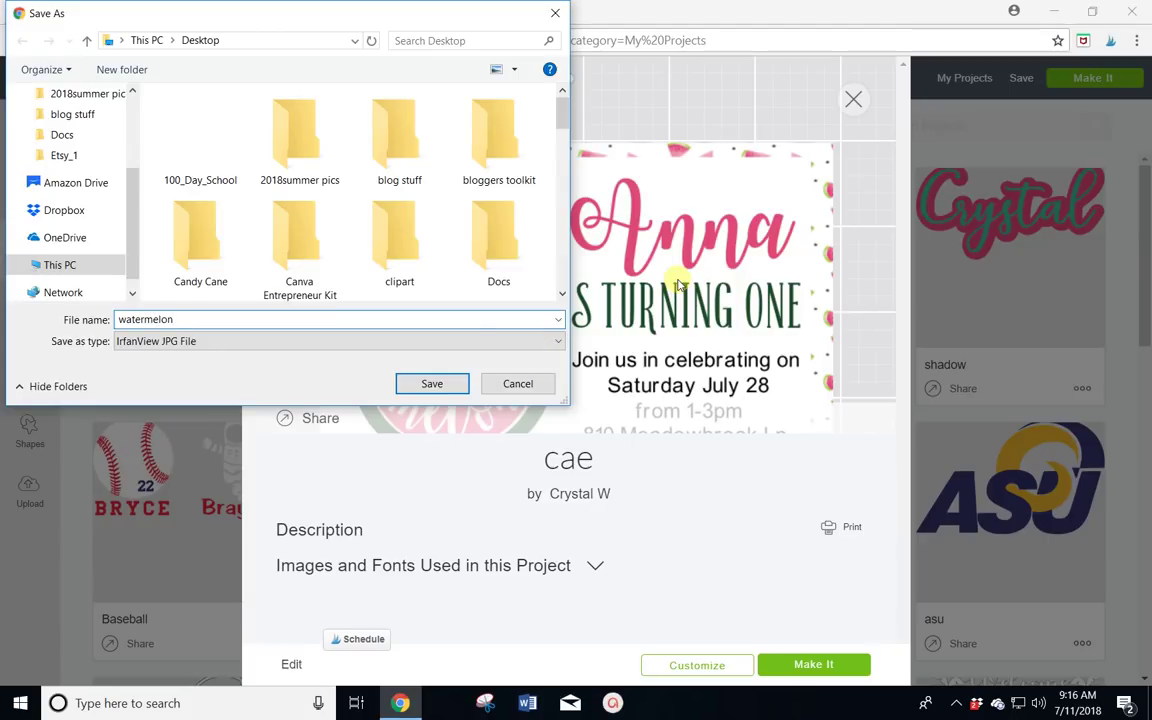
pyautogui.click(440, 384)
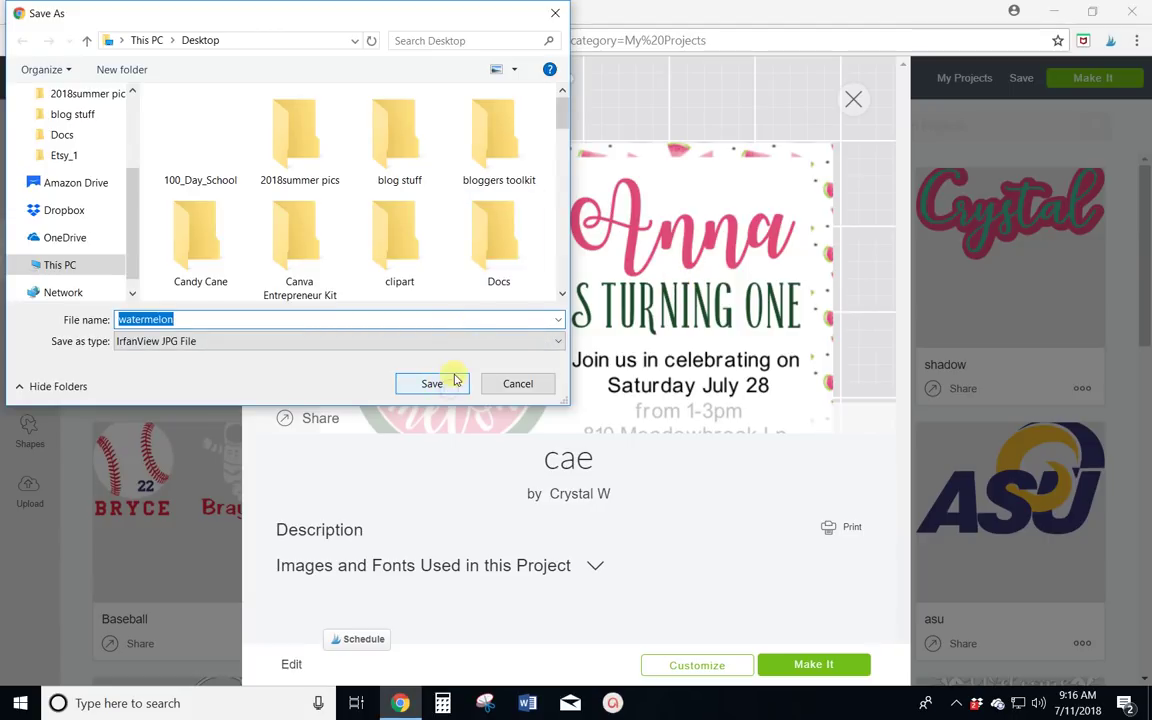
pyautogui.click(453, 382)
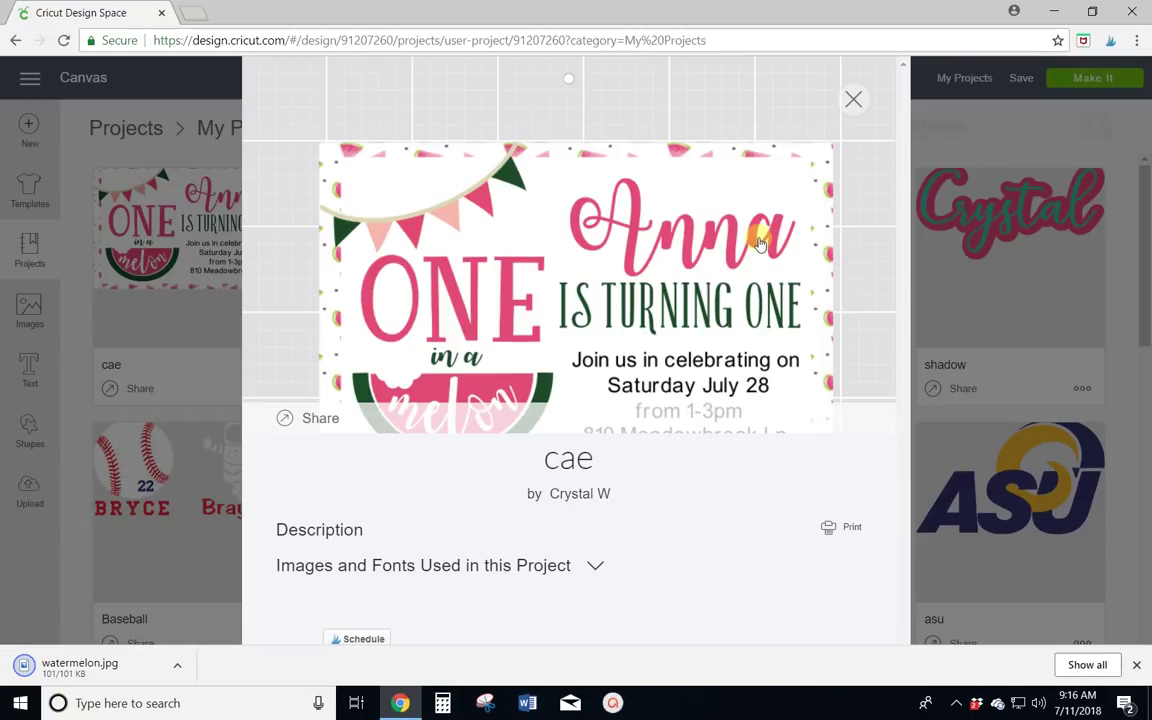
pyautogui.press('Escape')
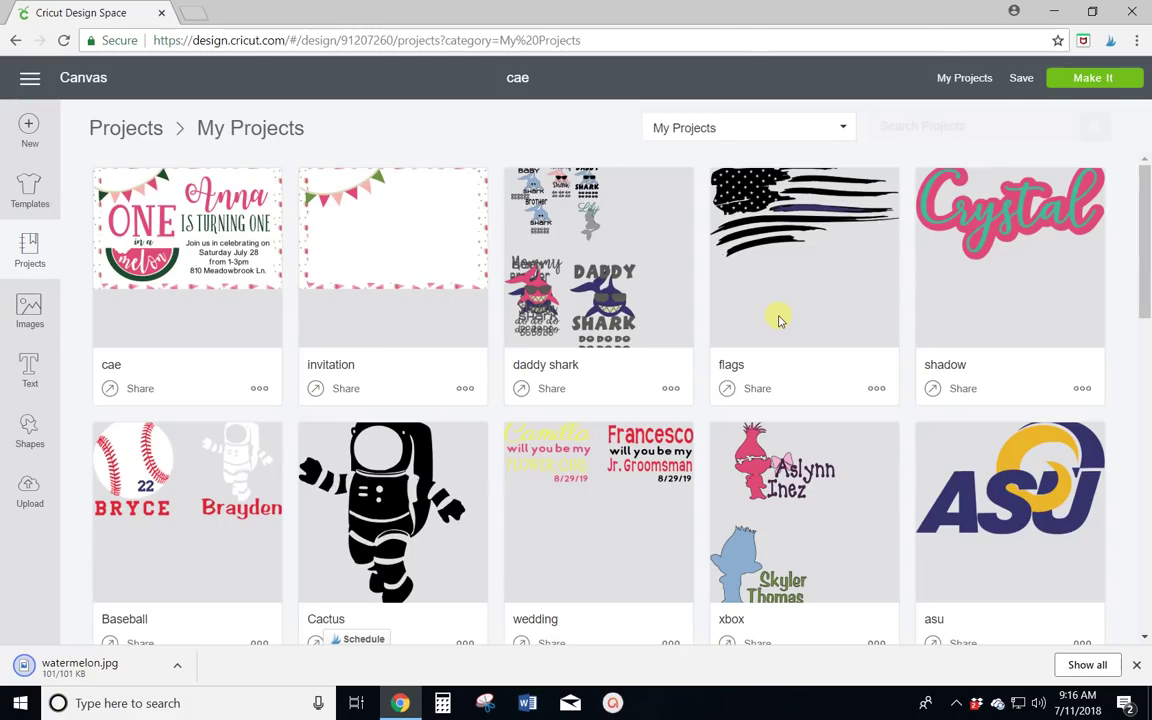
# Return to the canvas and flatten the whole grouped invitation into one printable image.
pyautogui.click(1055, 10)
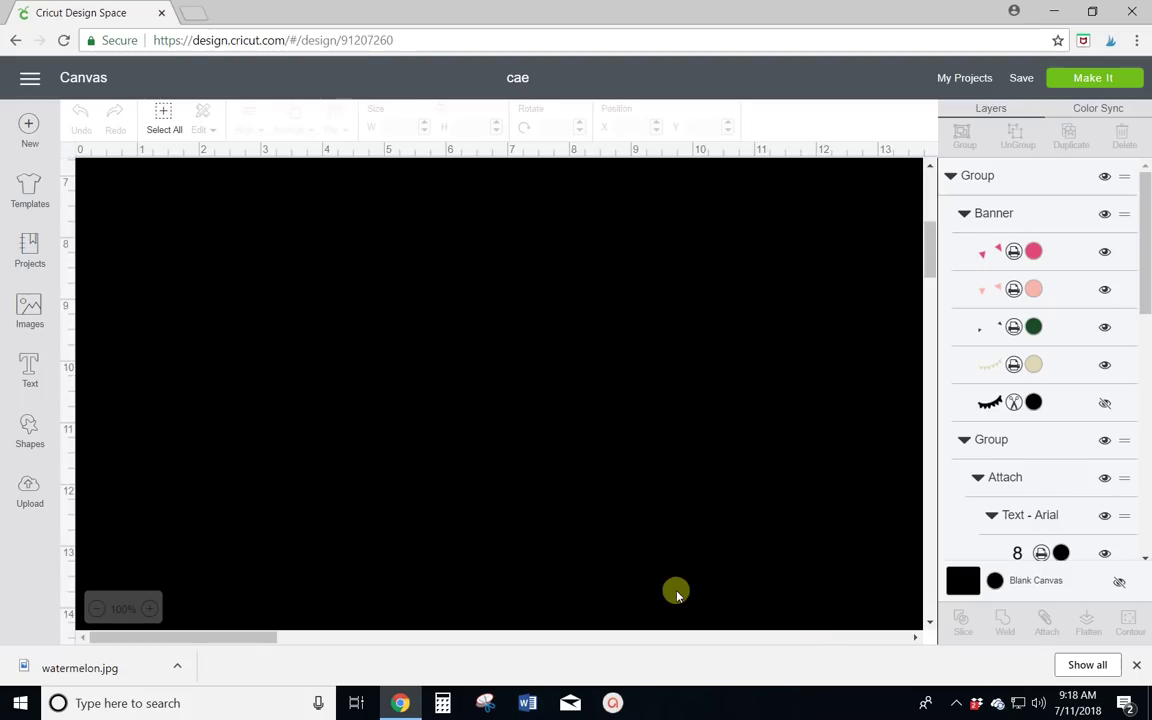
pyautogui.scroll(5, 671, 593)
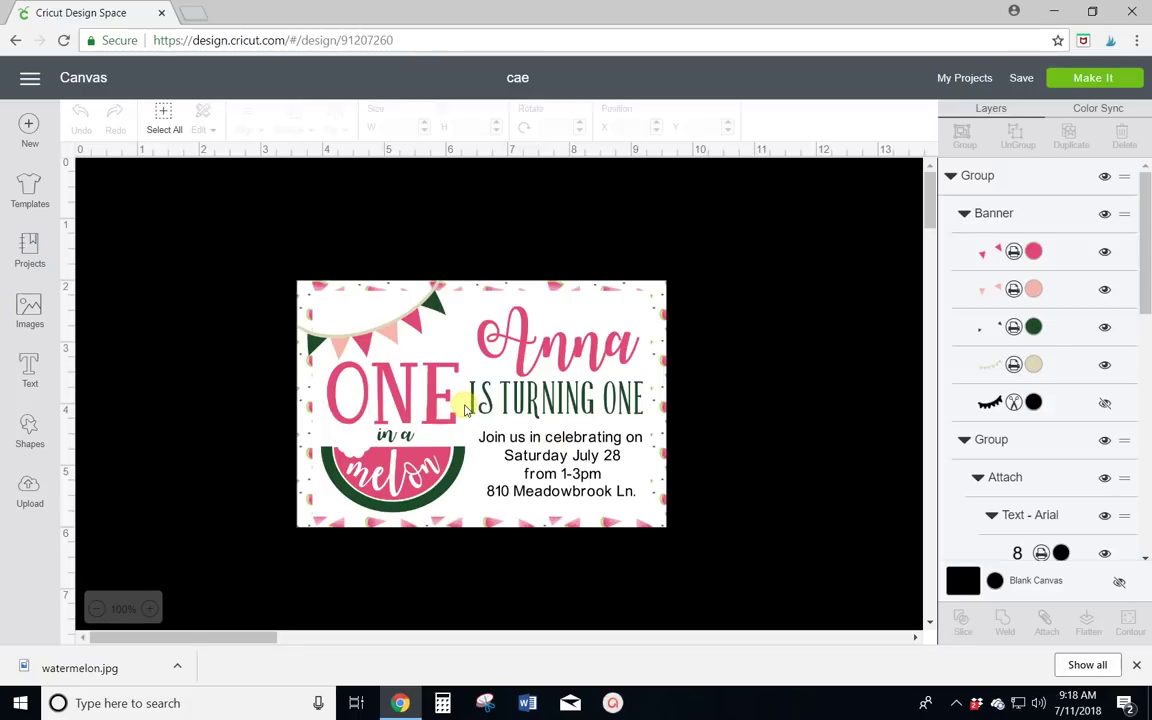
pyautogui.click(567, 365)
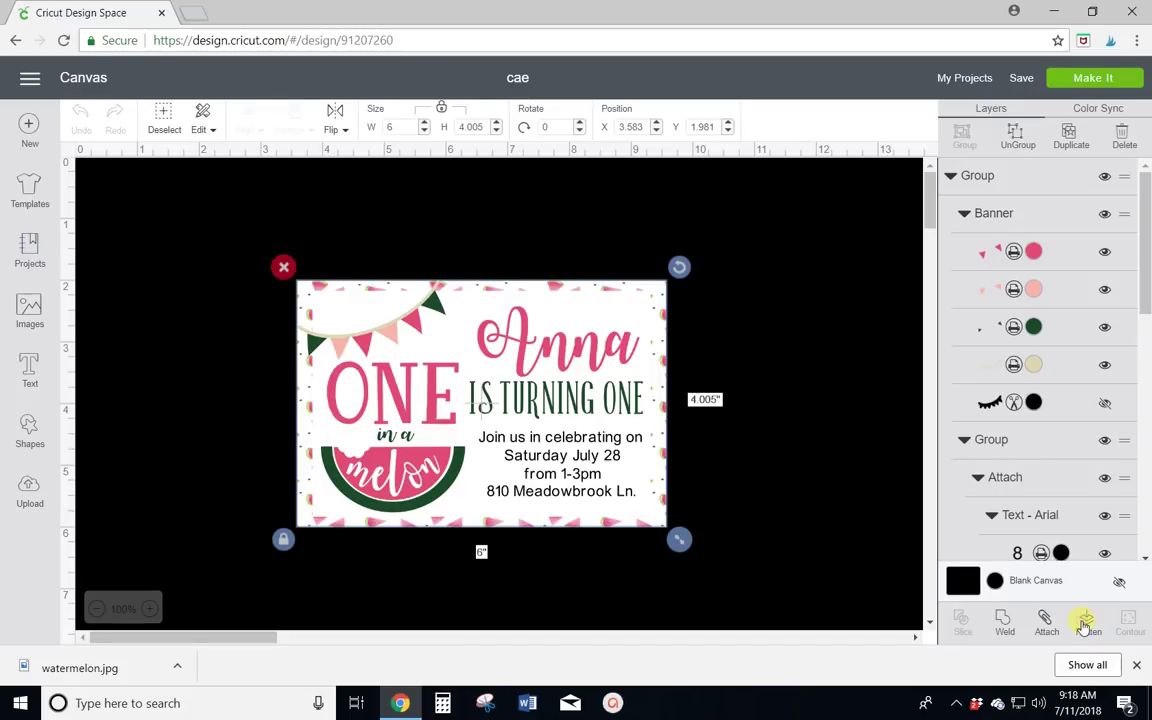
pyautogui.click(1086, 622)
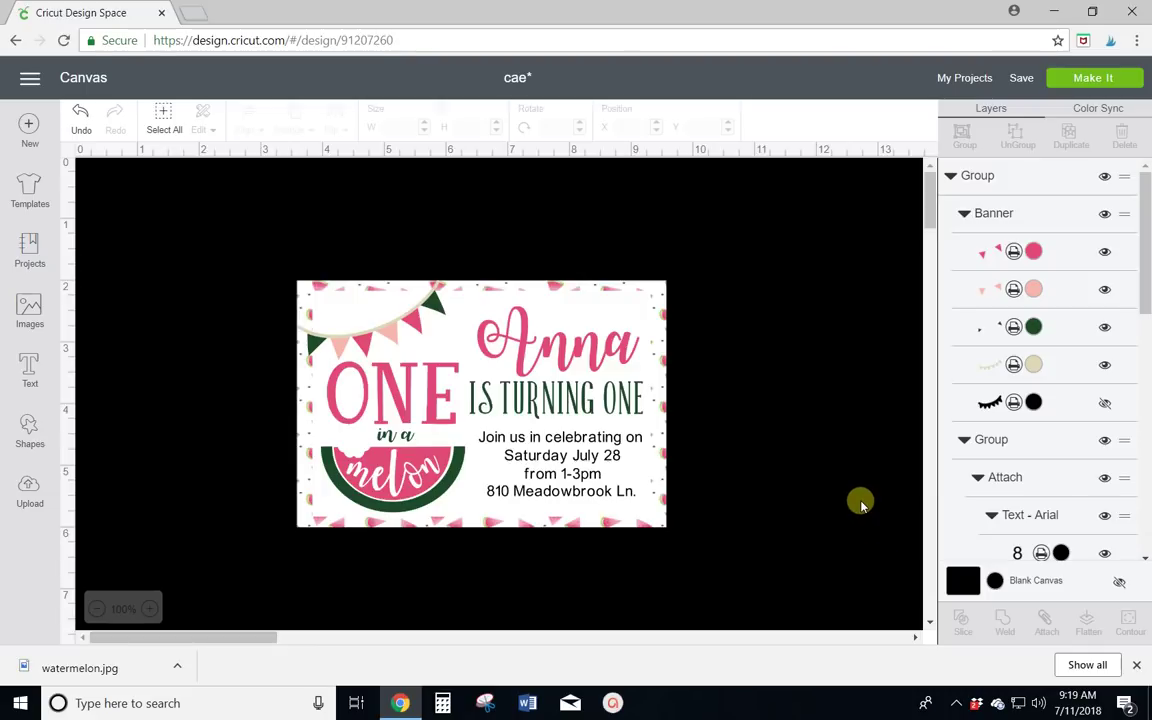
# Insert a square and, with its proportions unlocked, set it to 6.0" wide by 4.0" high.
pyautogui.click(30, 433)
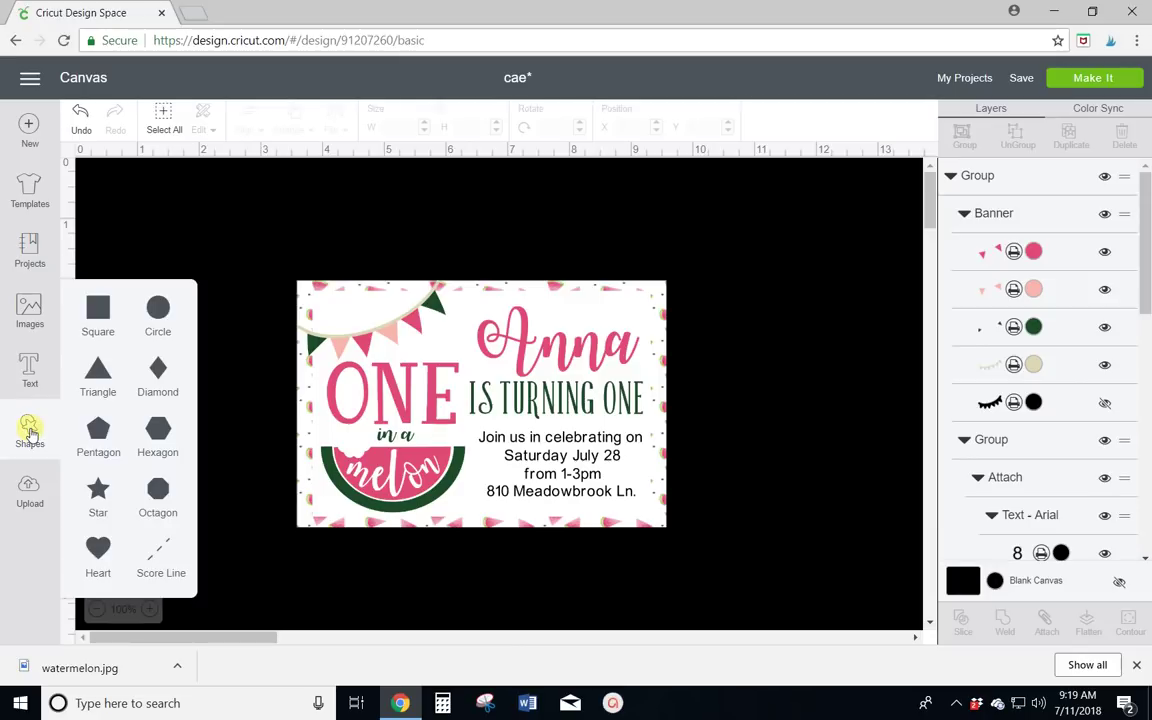
pyautogui.click(99, 310)
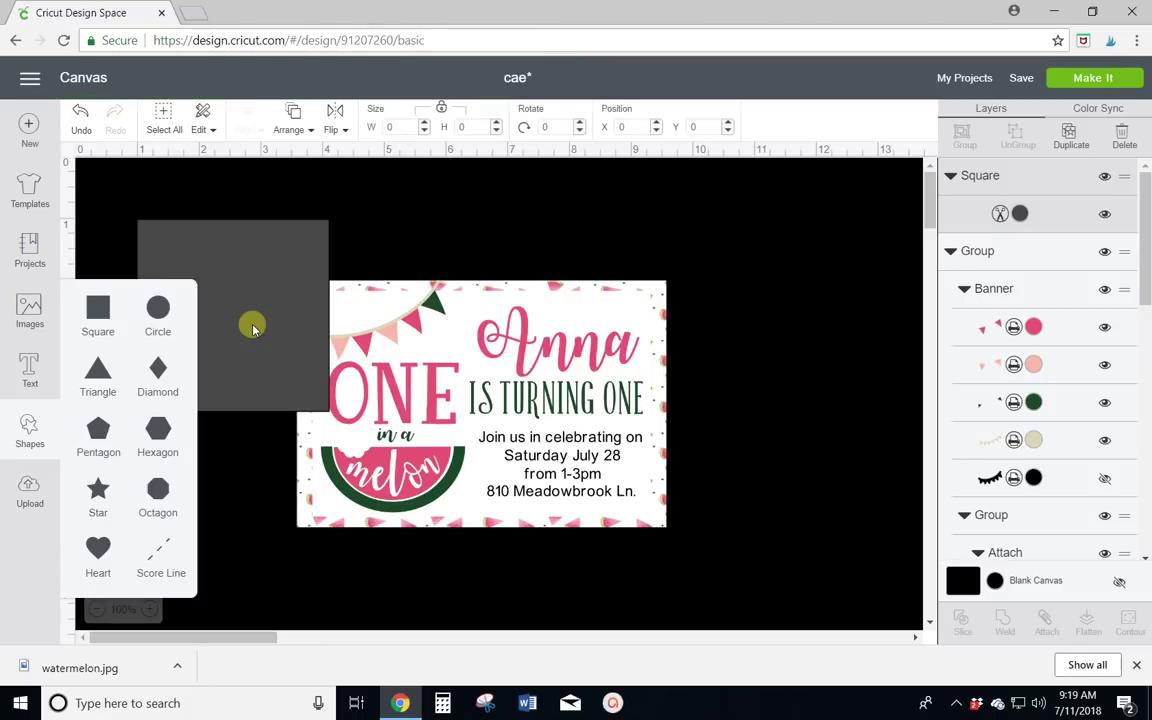
pyautogui.click(252, 328)
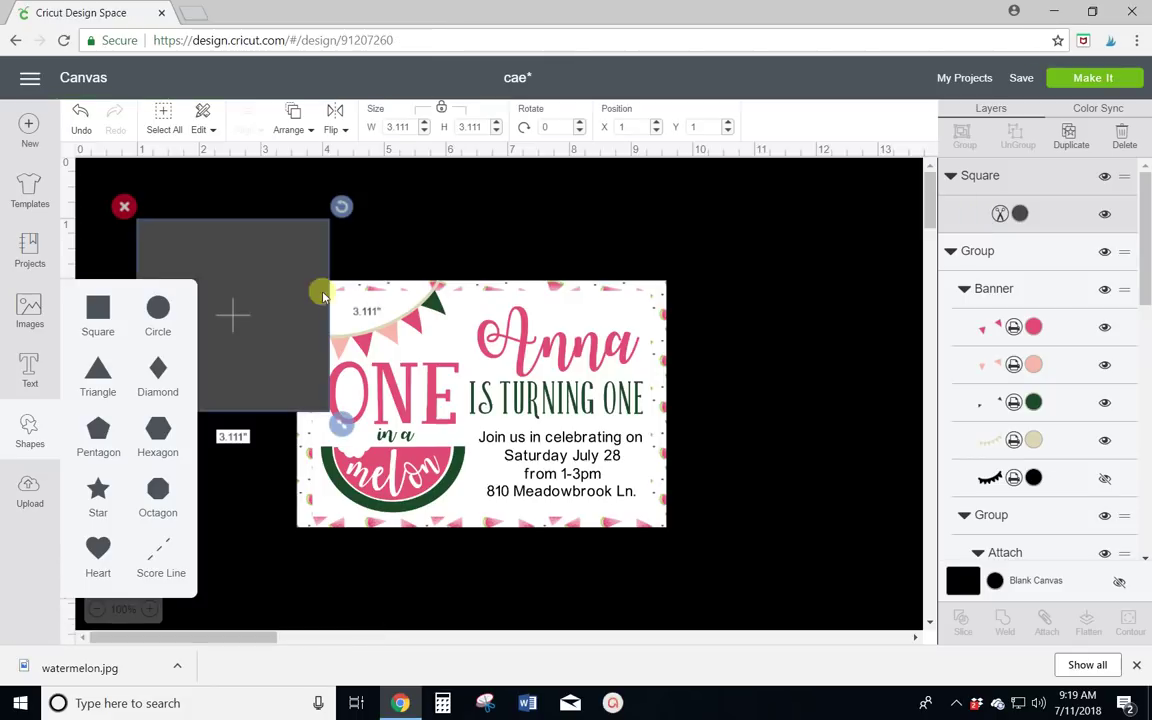
pyautogui.click(280, 232)
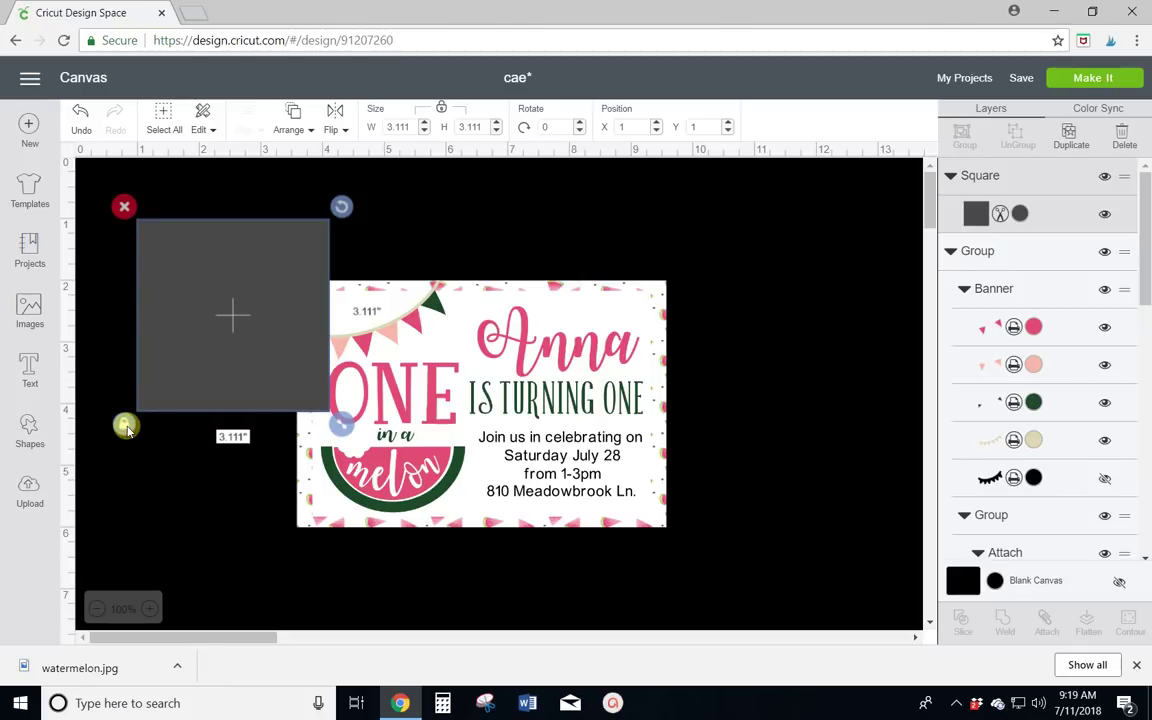
pyautogui.click(126, 428)
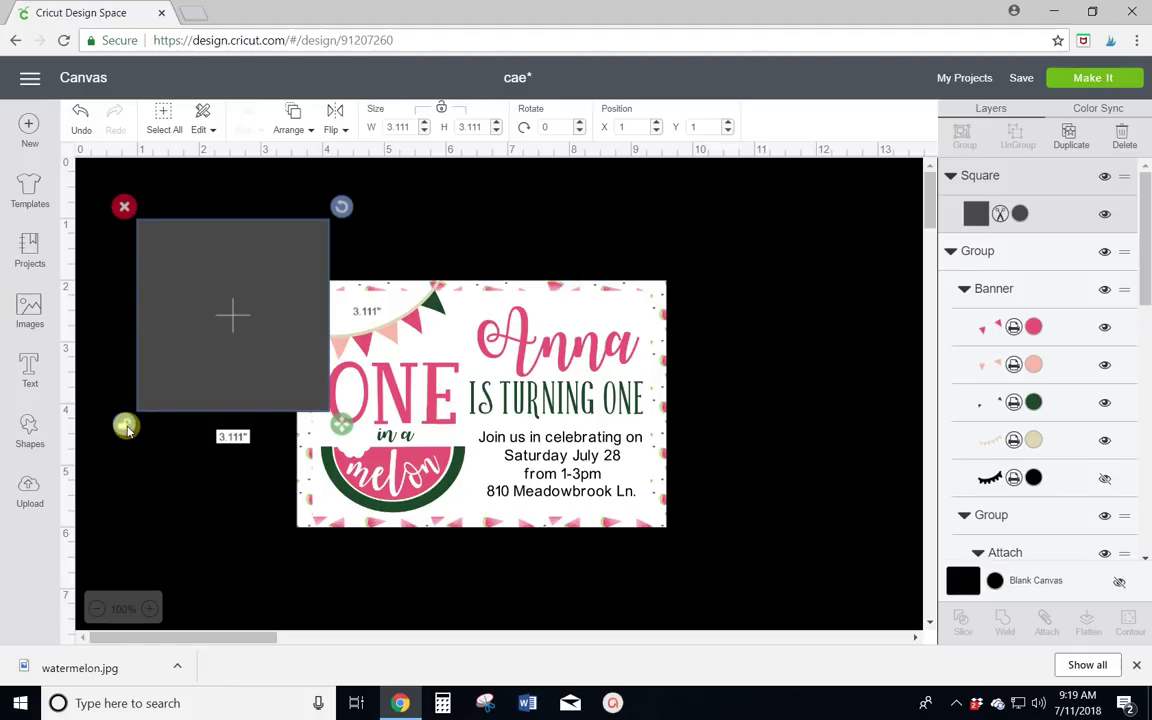
pyautogui.click(400, 127)
pyautogui.write('6')
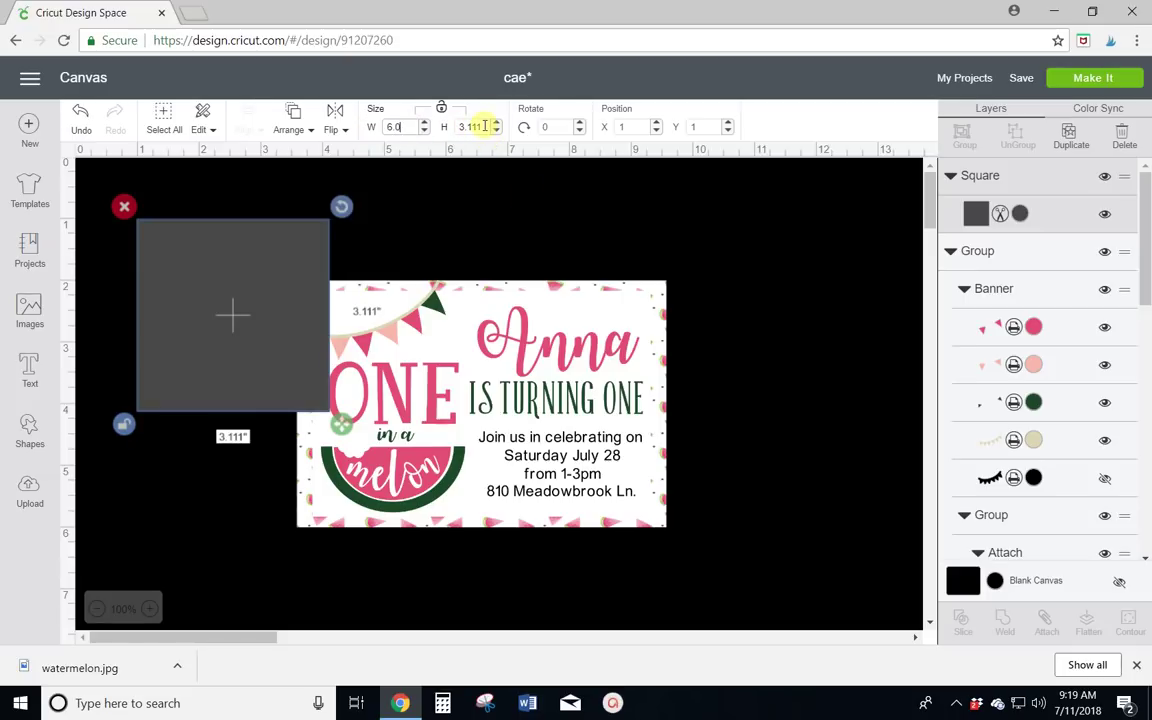
pyautogui.click(466, 128)
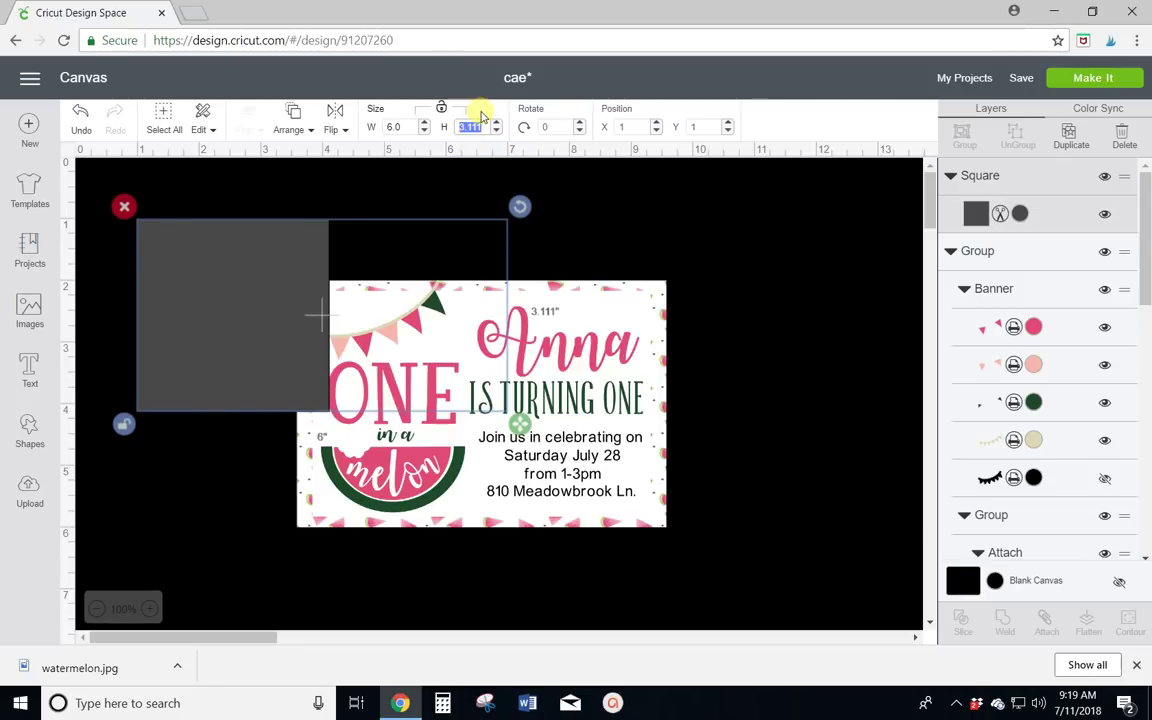
pyautogui.write('4.0')
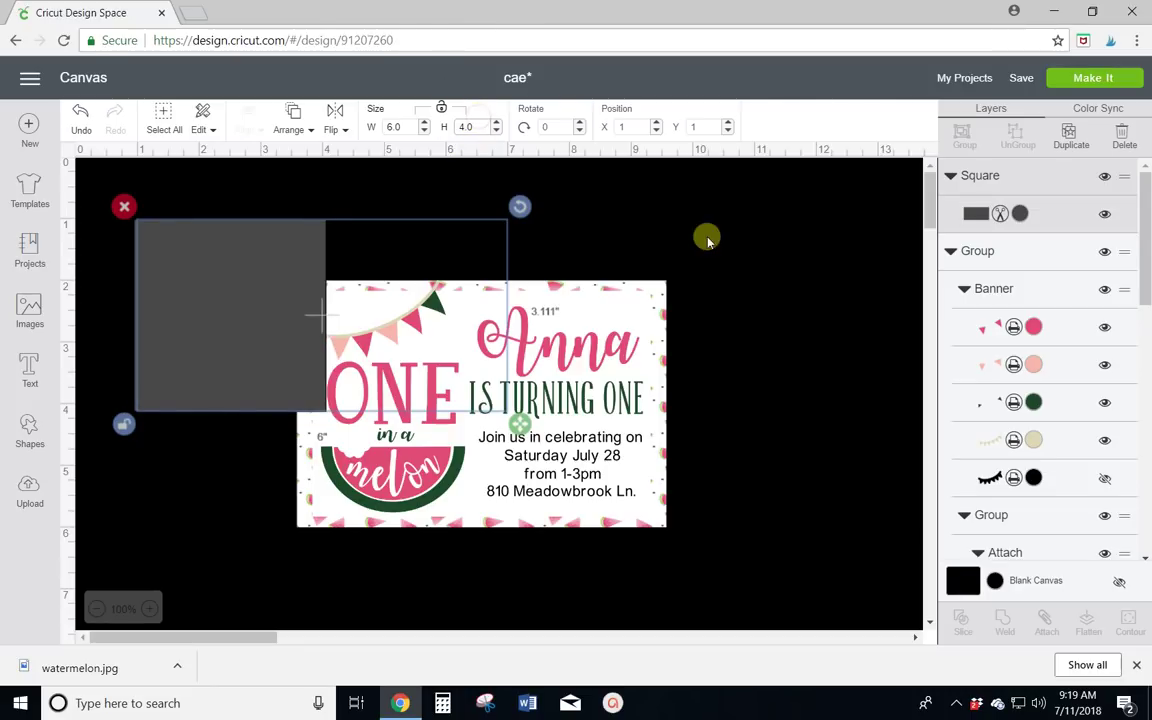
pyautogui.press('Return')
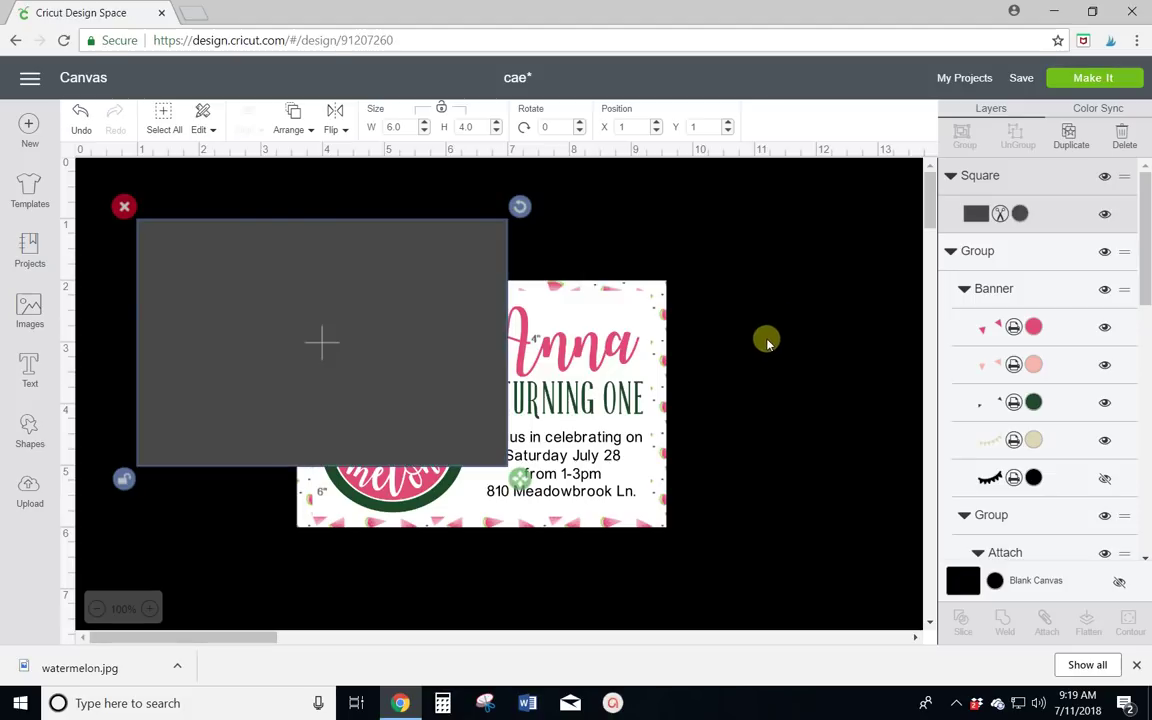
# Recolor the new rectangle red (#E6212E) and enlarge it proportionally to about 6.278" by 4.185".
pyautogui.click(1020, 216)
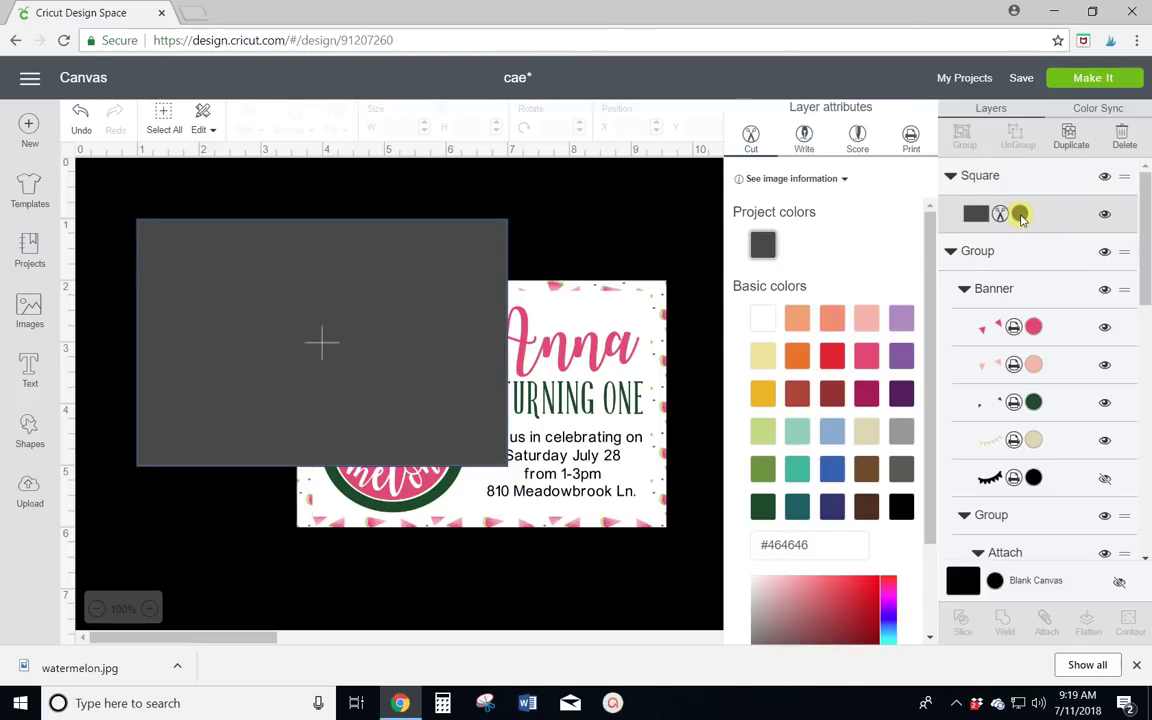
pyautogui.click(836, 360)
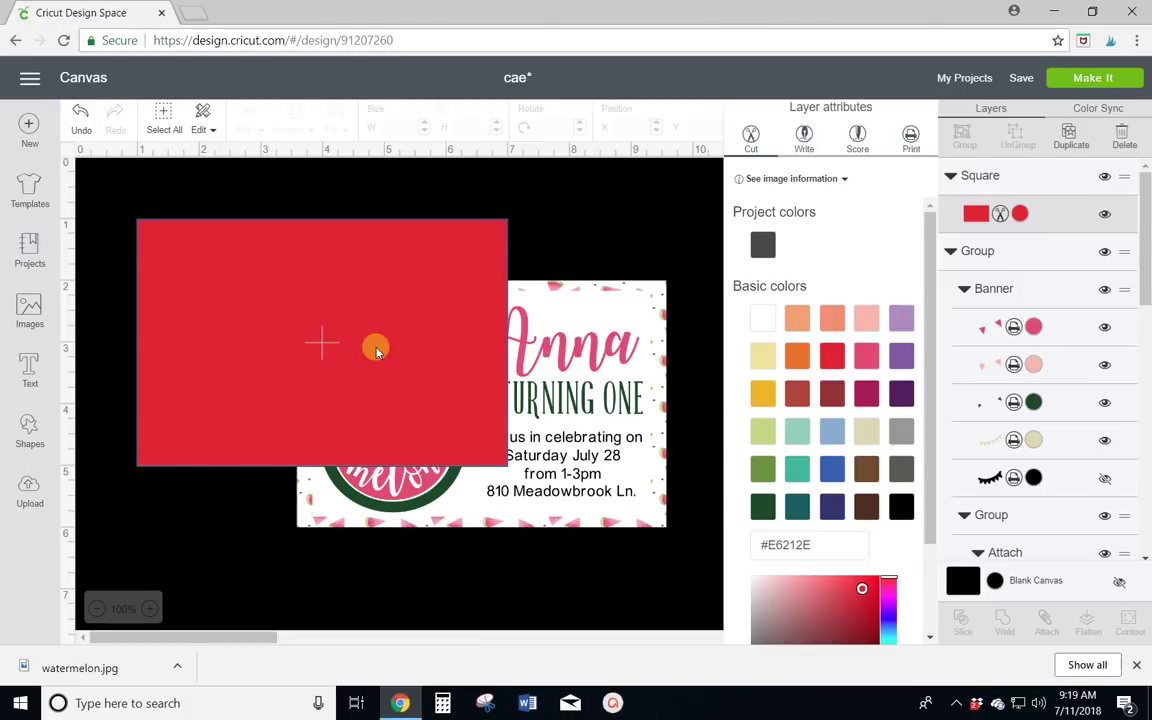
pyautogui.click(376, 350)
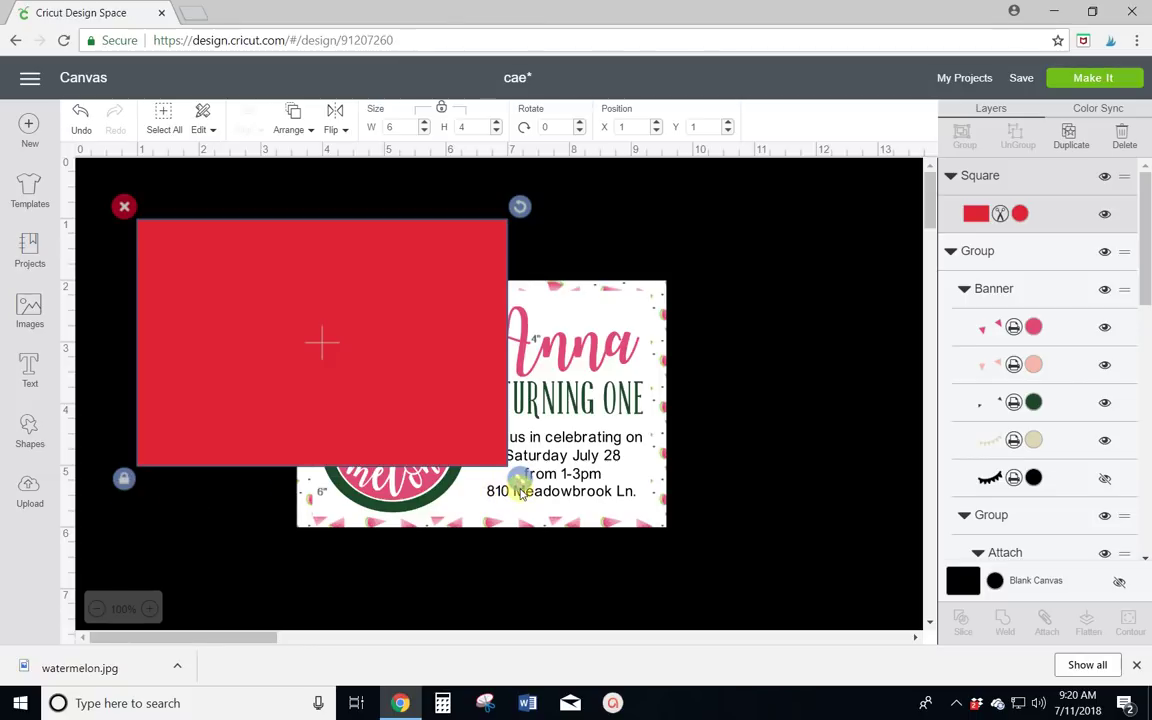
pyautogui.moveTo(520, 492); pyautogui.dragTo(557, 510)
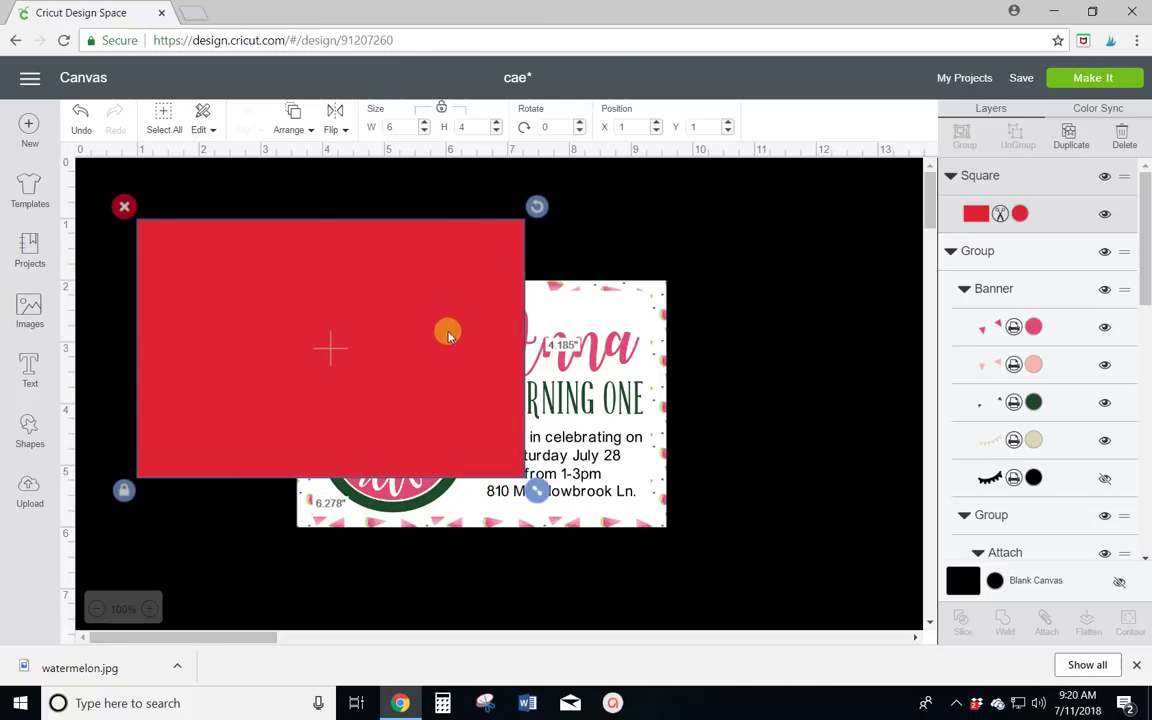
# Send the red rectangle to the back and move it behind the invitation so it shows on all sides.
pyautogui.click(285, 133)
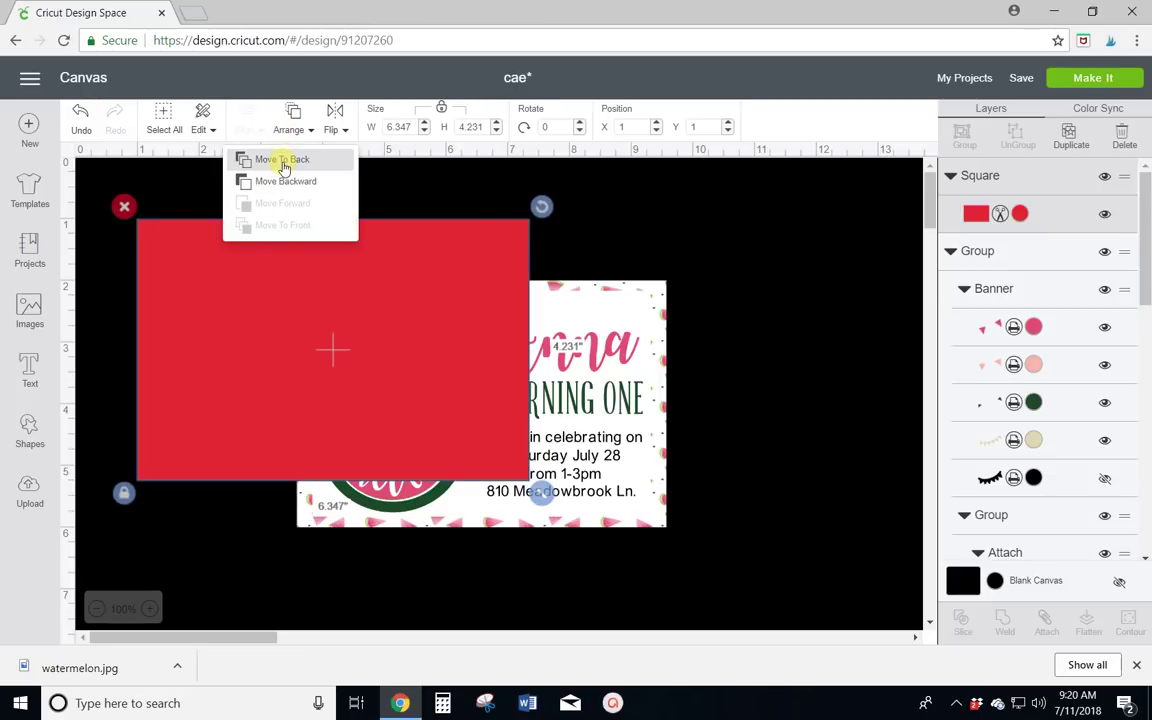
pyautogui.click(284, 165)
pyautogui.moveTo(490, 247); pyautogui.dragTo(510, 249)
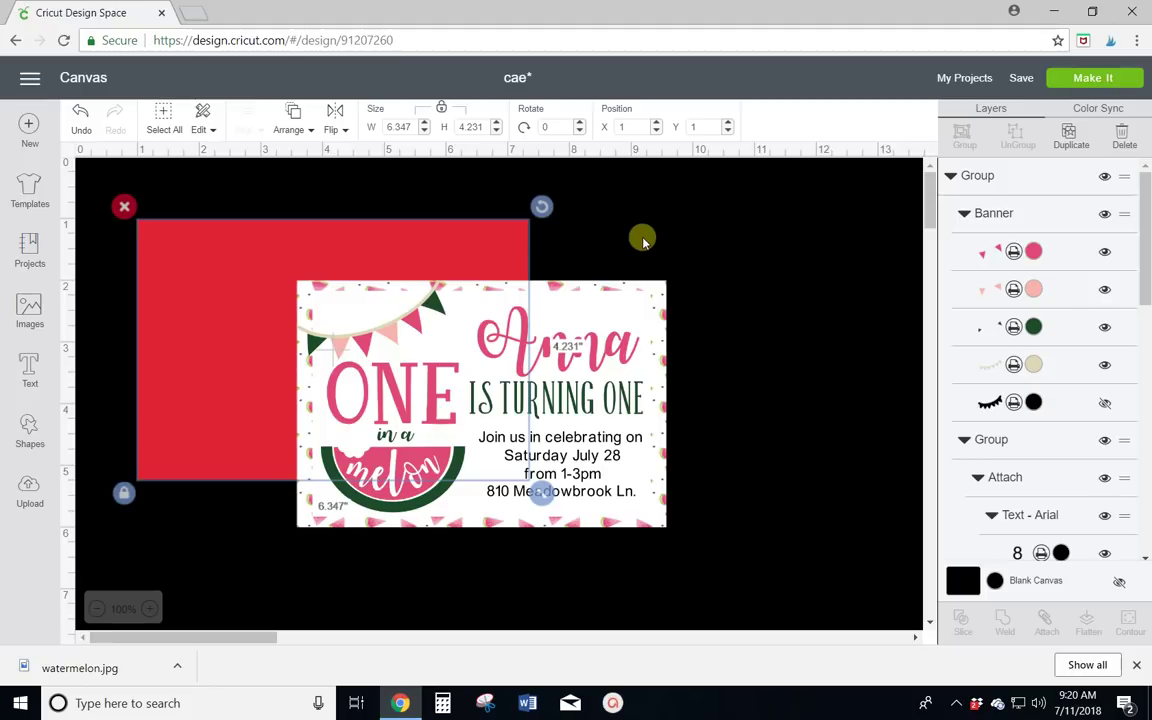
pyautogui.moveTo(701, 258); pyautogui.dragTo(779, 292)
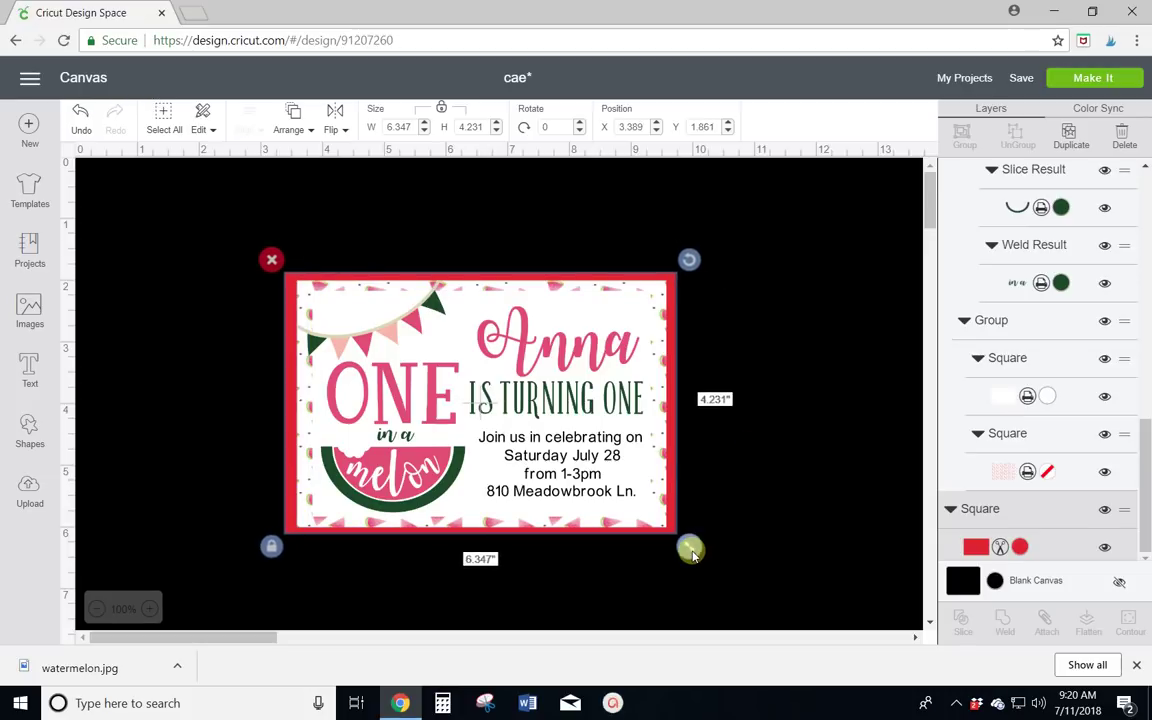
# Shrink the red rectangle proportionally to about 6.167" by 4.111" and center it behind the invitation as a thin border.
pyautogui.moveTo(692, 553); pyautogui.dragTo(687, 549)
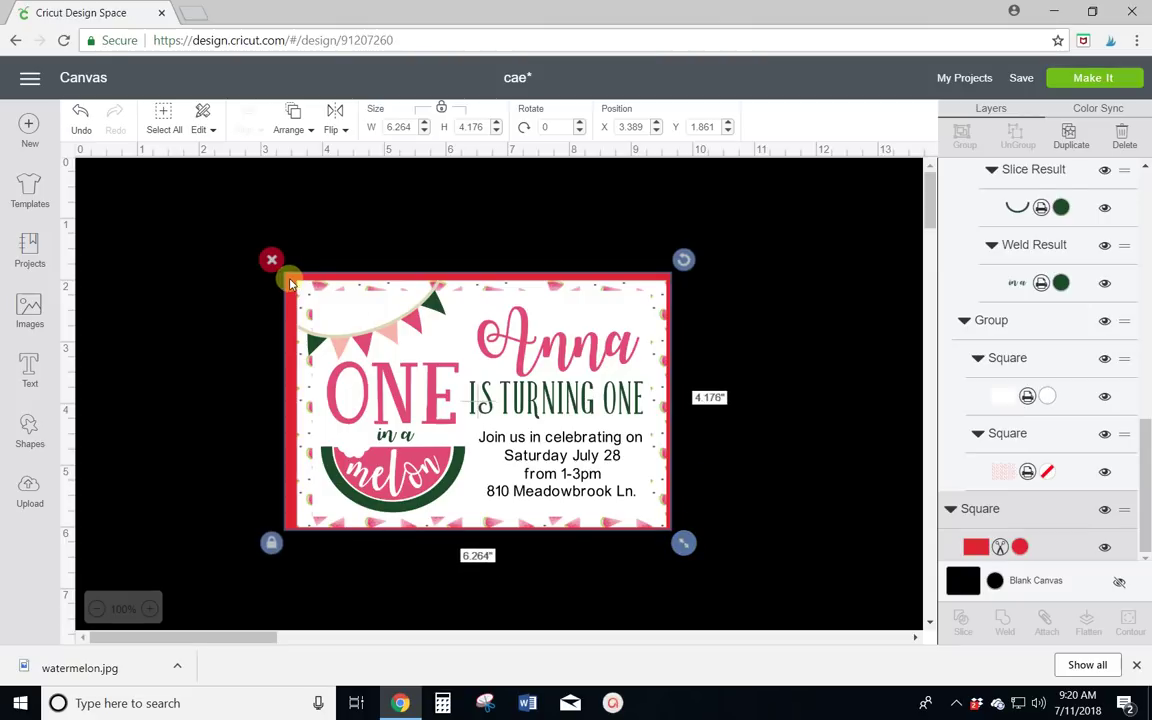
pyautogui.moveTo(290, 284); pyautogui.dragTo(298, 288)
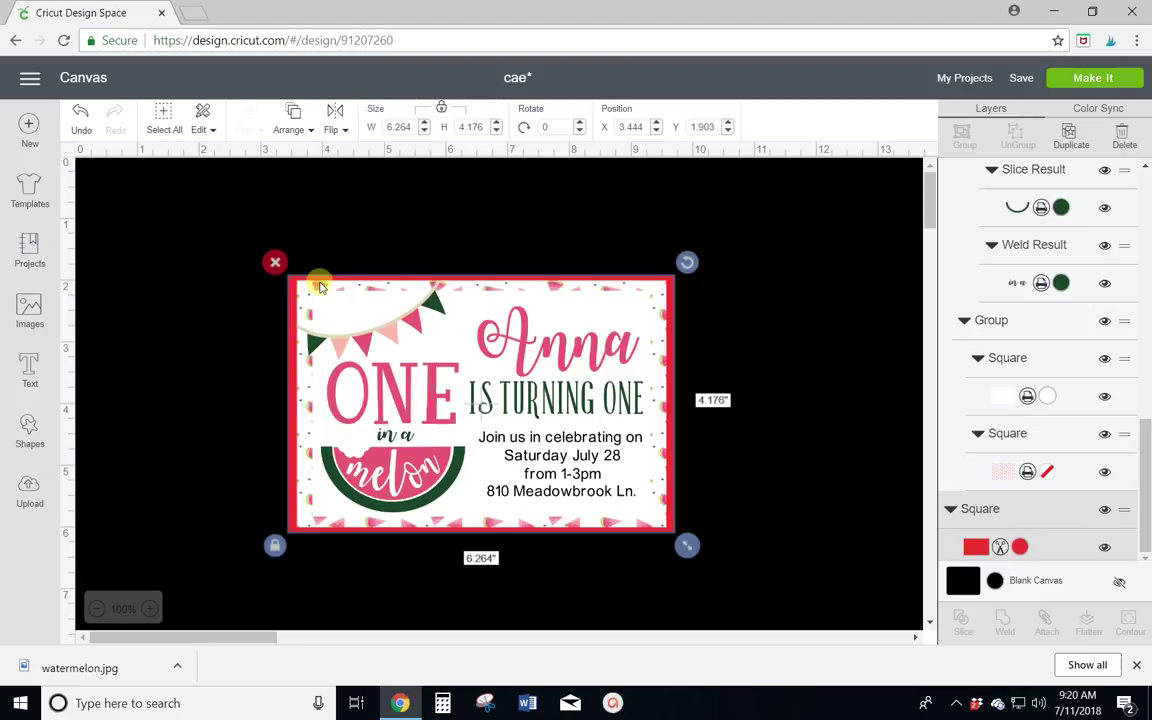
pyautogui.click(765, 520)
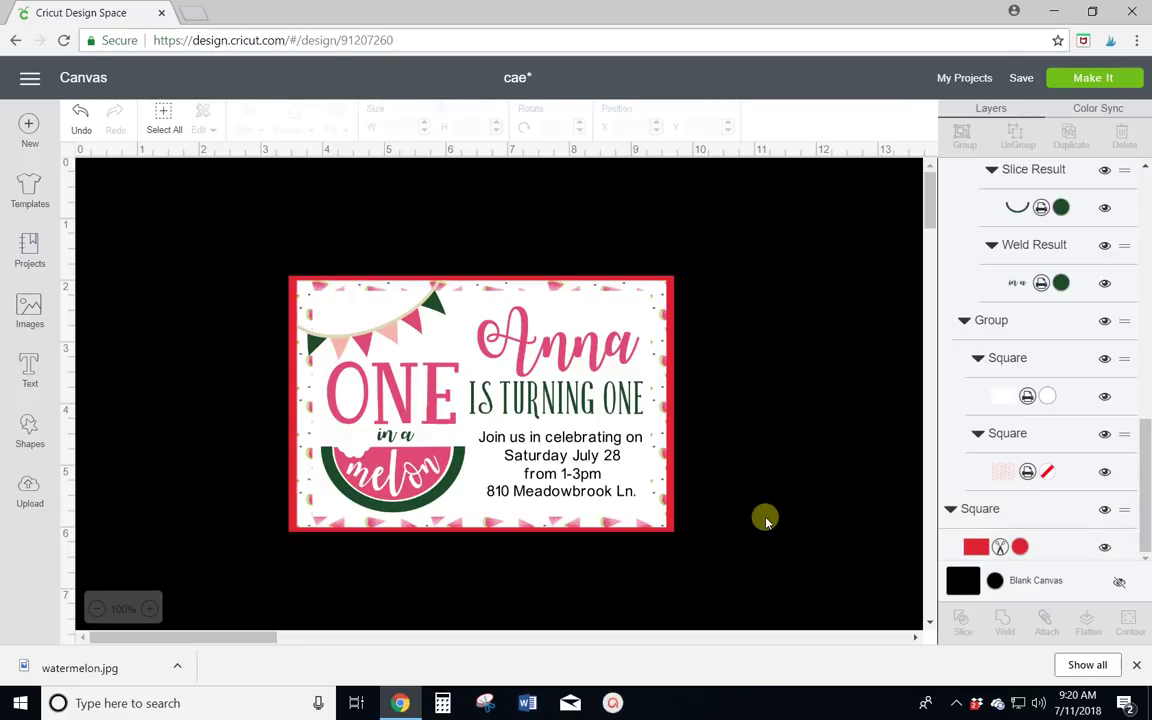
pyautogui.click(1038, 545)
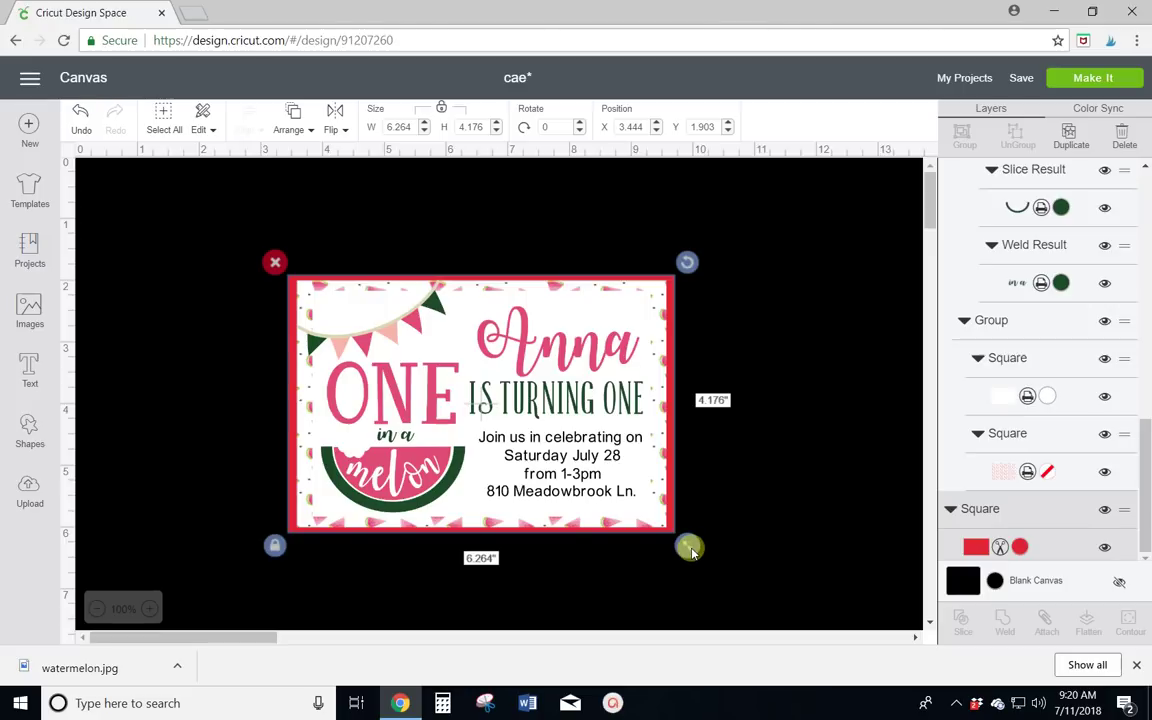
pyautogui.moveTo(690, 552); pyautogui.dragTo(681, 542)
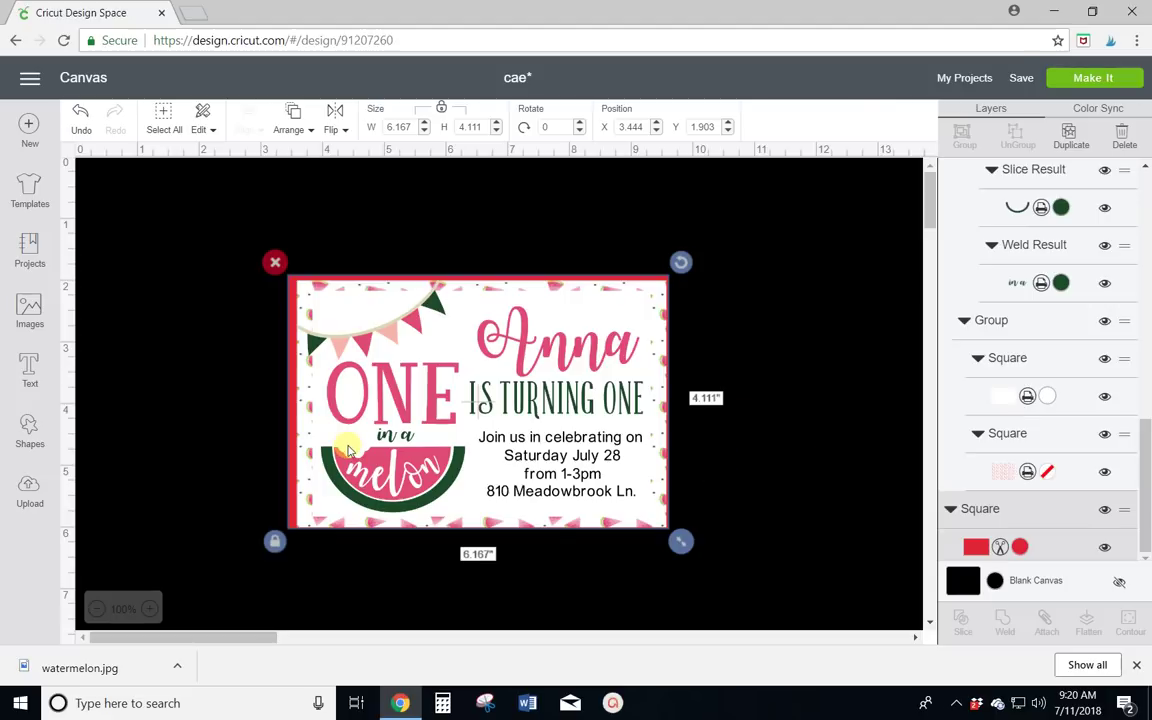
pyautogui.press('Right')
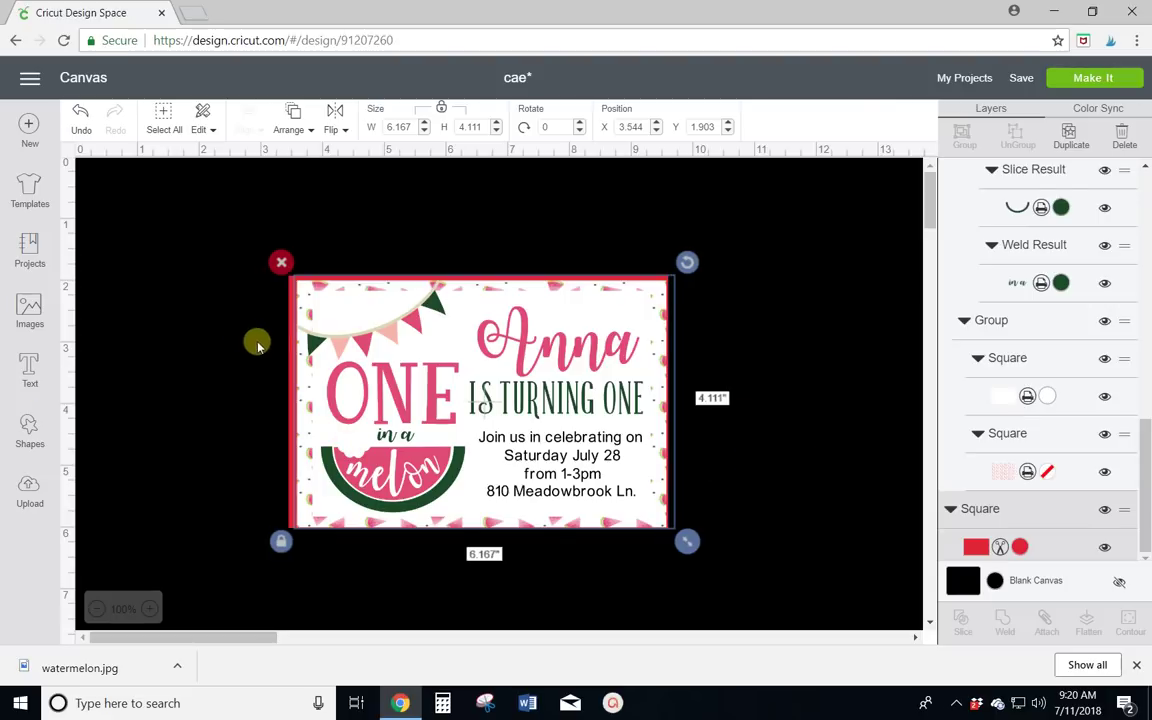
pyautogui.press('Right')
pyautogui.press('Right')
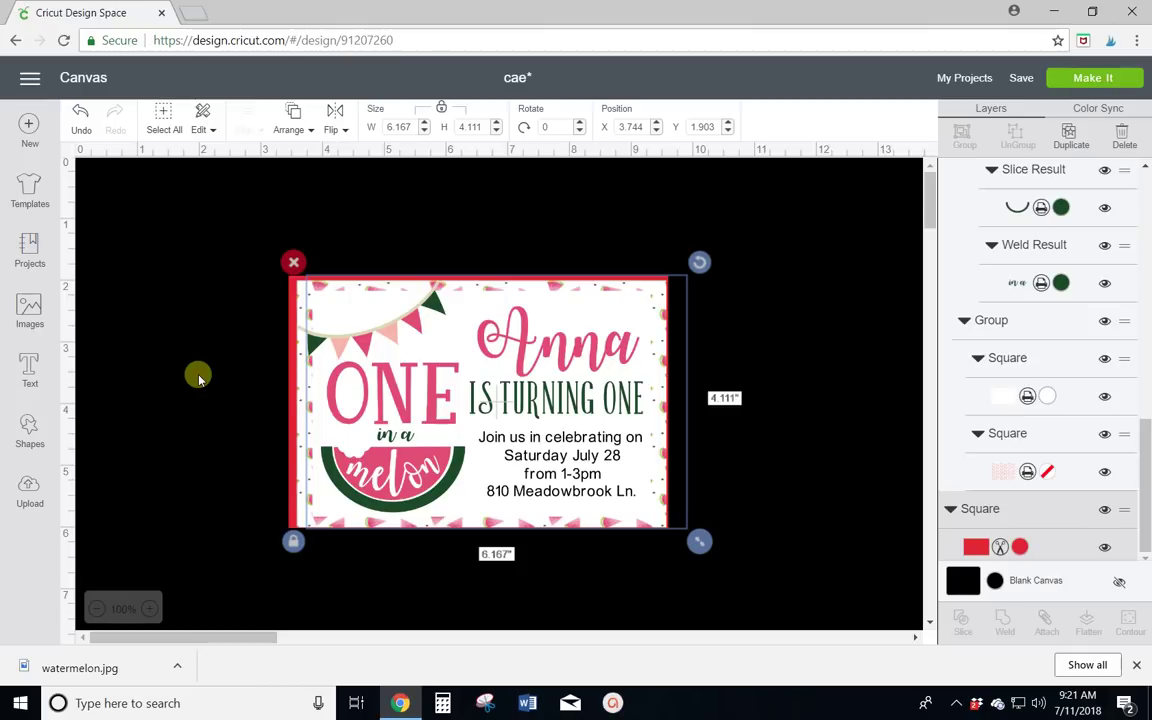
pyautogui.click(198, 378)
pyautogui.scroll(-5, 787, 459)
pyautogui.scroll(5, 787, 459)
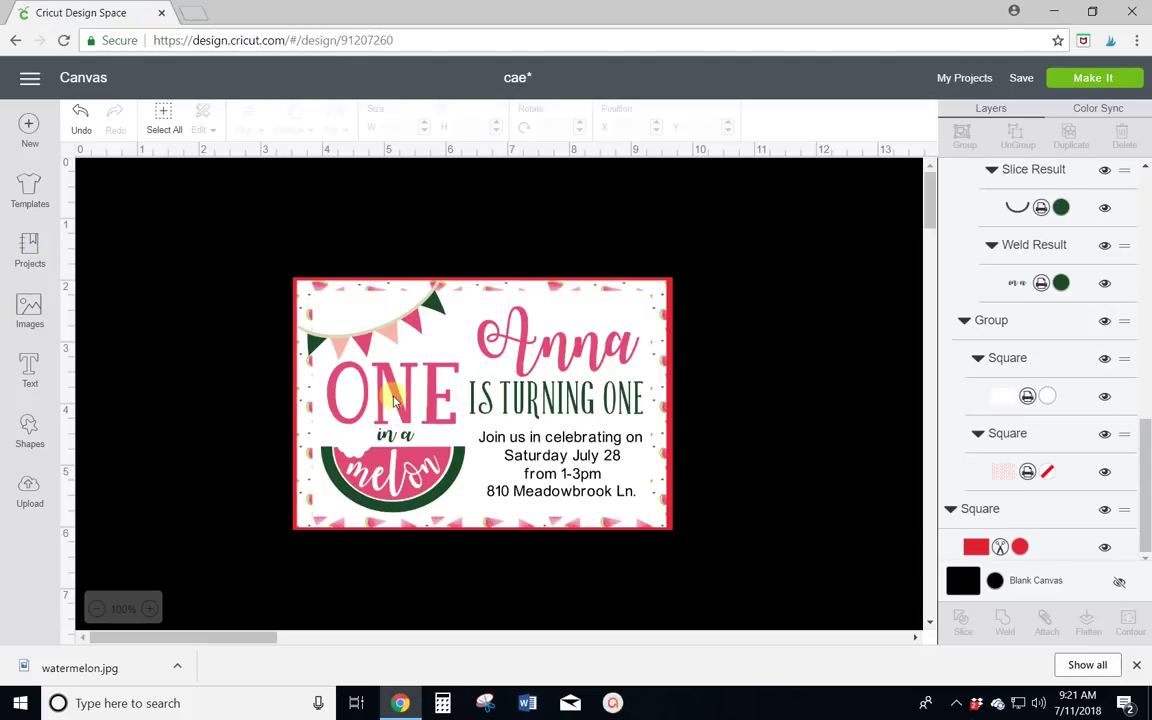
# Select the invitation together with its red backing rectangle and attach them to each other.
pyautogui.click(476, 373)
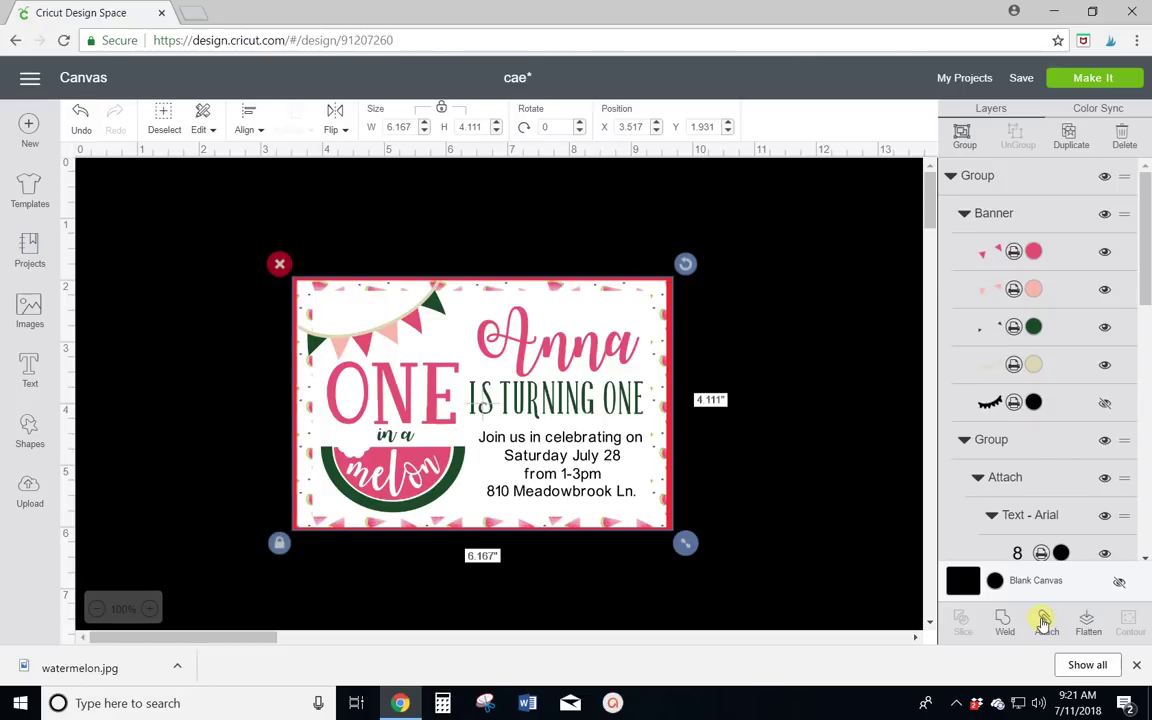
pyautogui.click(1044, 622)
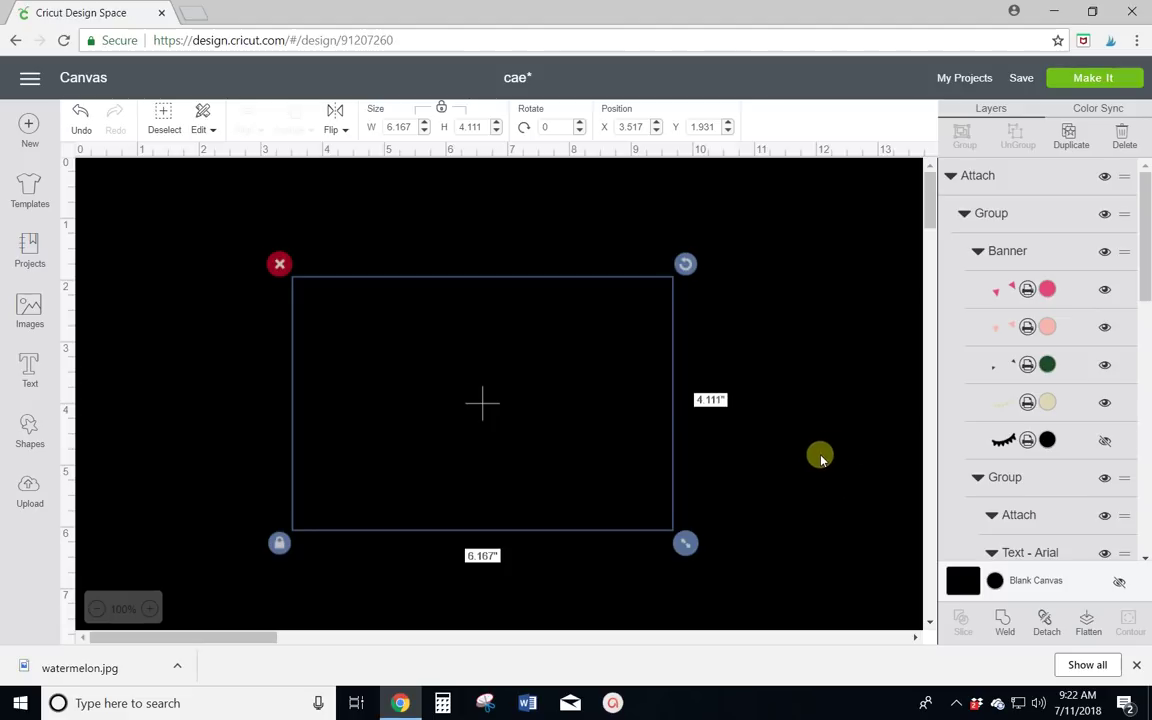
pyautogui.click(820, 457)
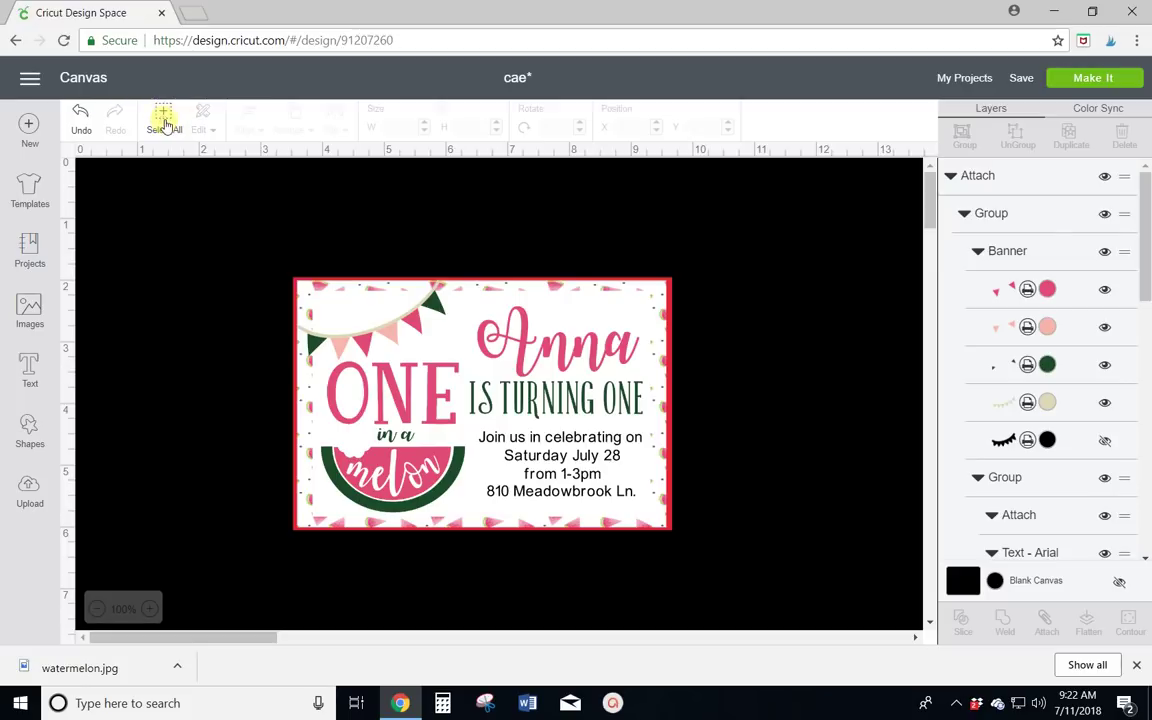
# Duplicate the attached invitation once and send both copies to the Make It stage.
pyautogui.hotkey('ctrl', 'a')
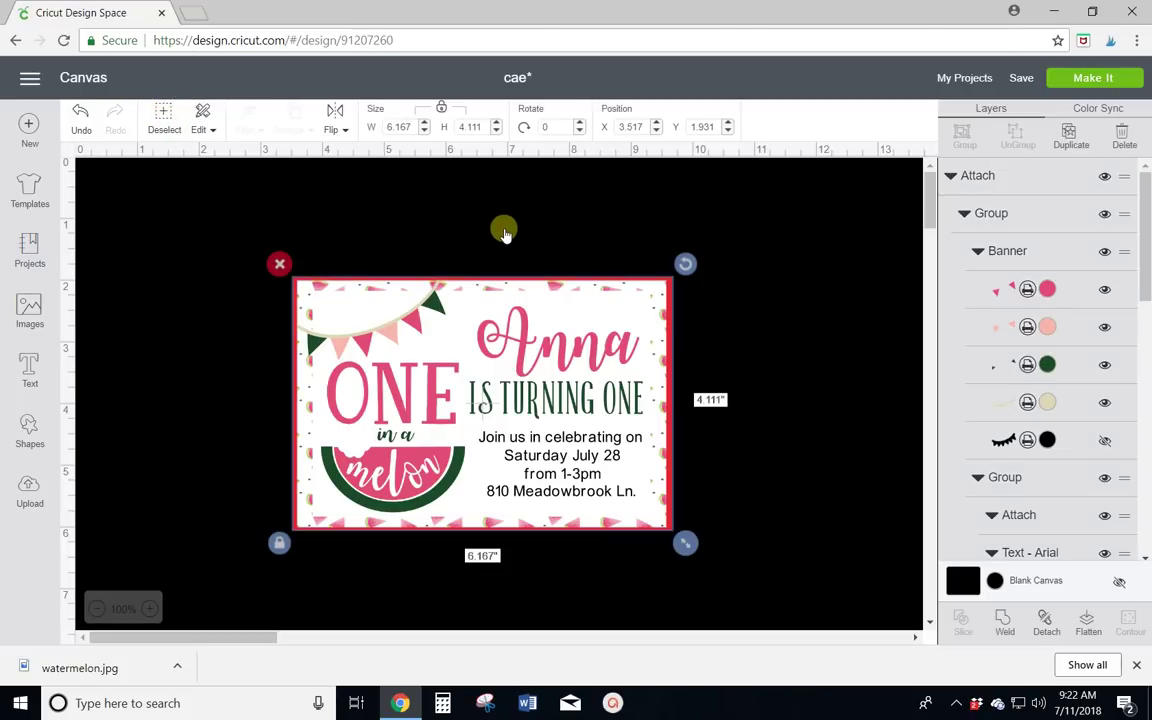
pyautogui.click(1069, 138)
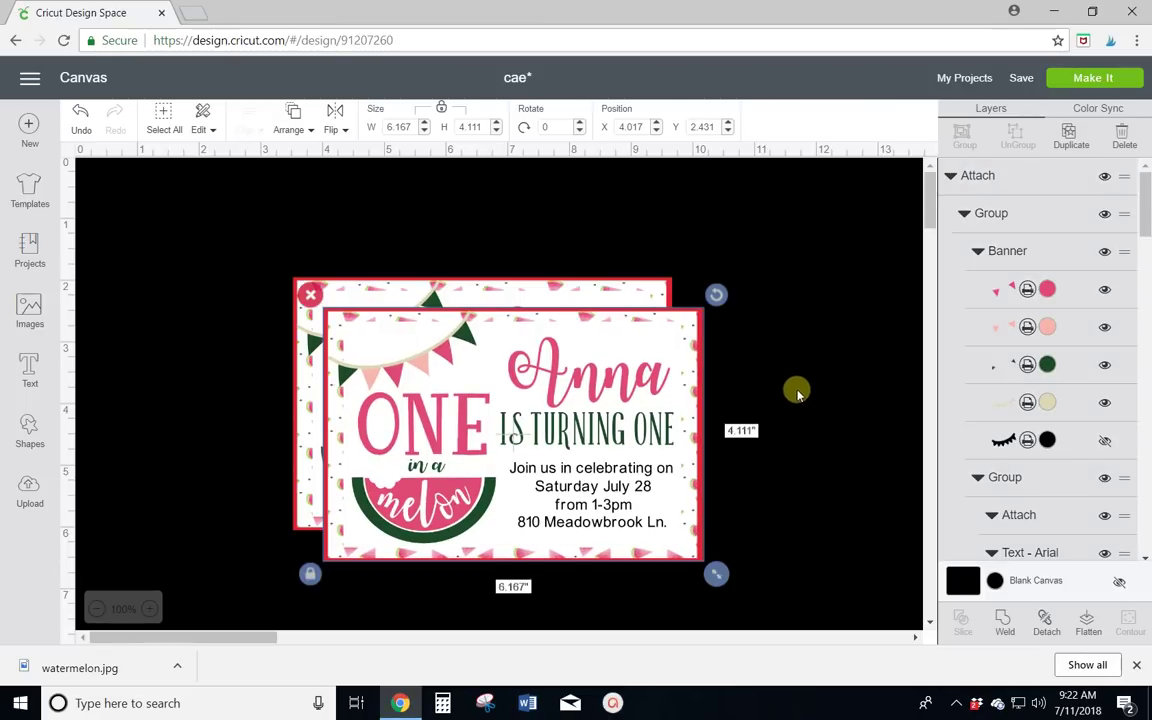
pyautogui.click(1092, 80)
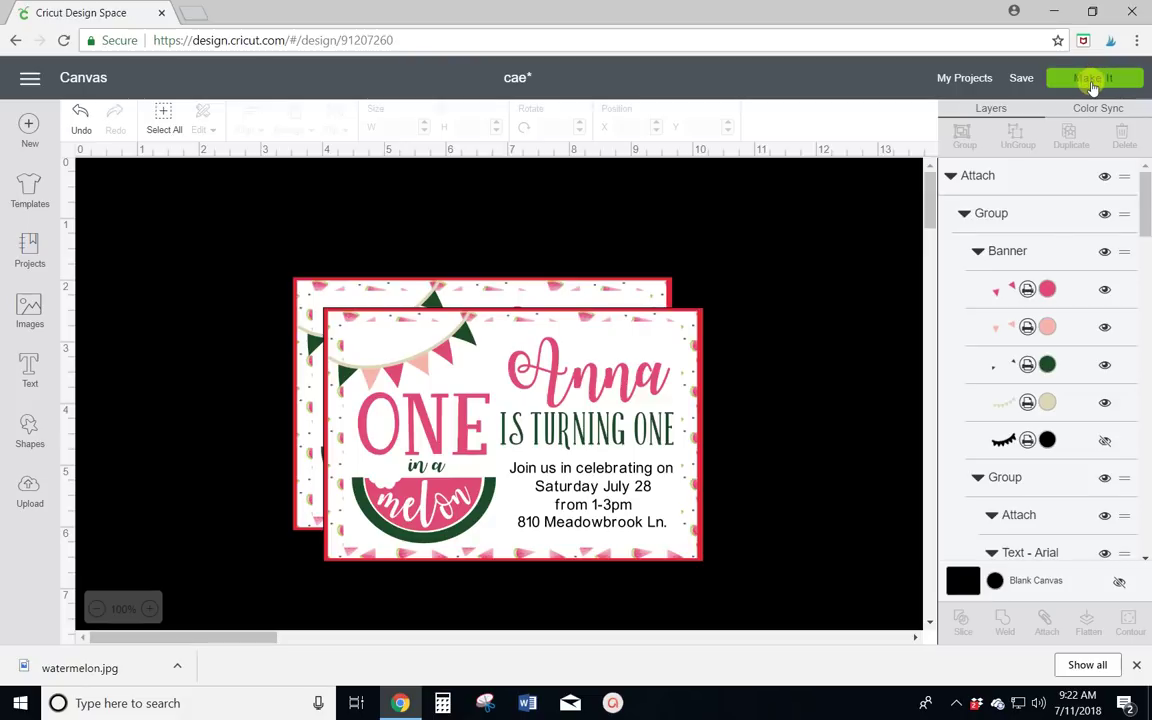